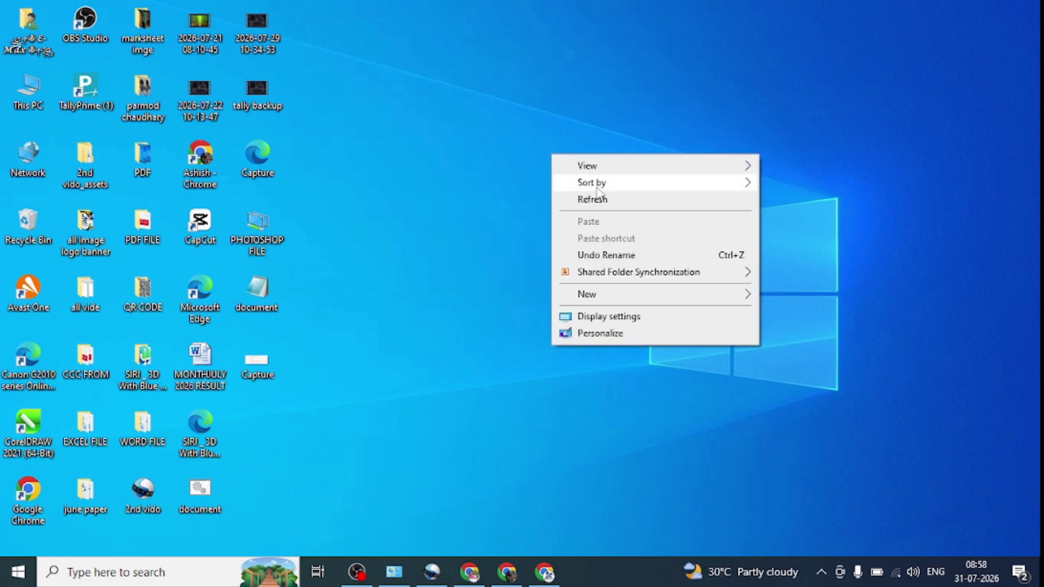
# Step: Refresh the Windows desktop from its right-click menu
pyautogui.click(599, 199)
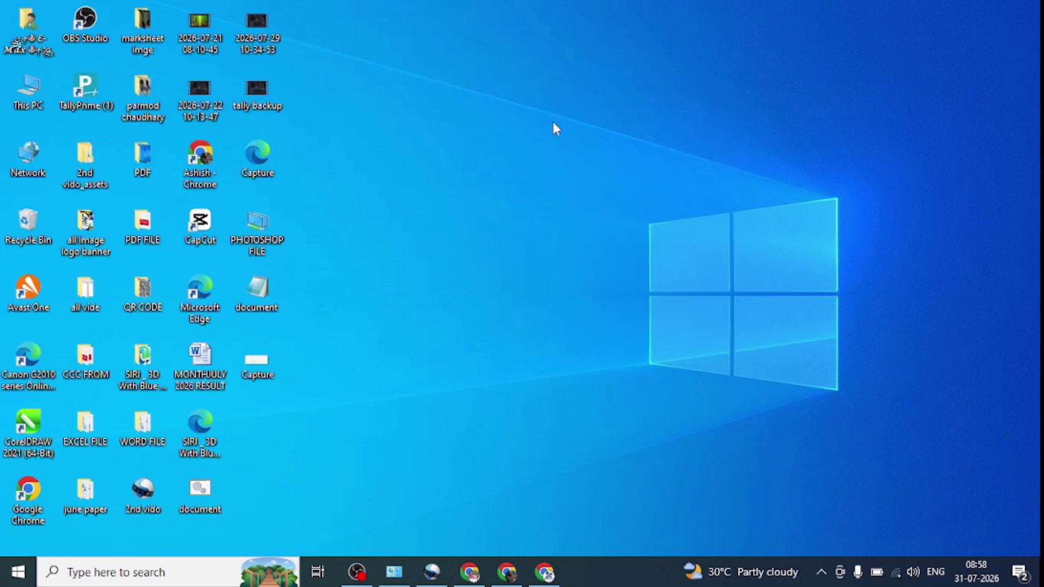
pyautogui.rightClick(553, 122)
pyautogui.click(596, 168)
# Step: Search for TALLY in the taskbar search and launch TallyPrime
pyautogui.click(188, 572)
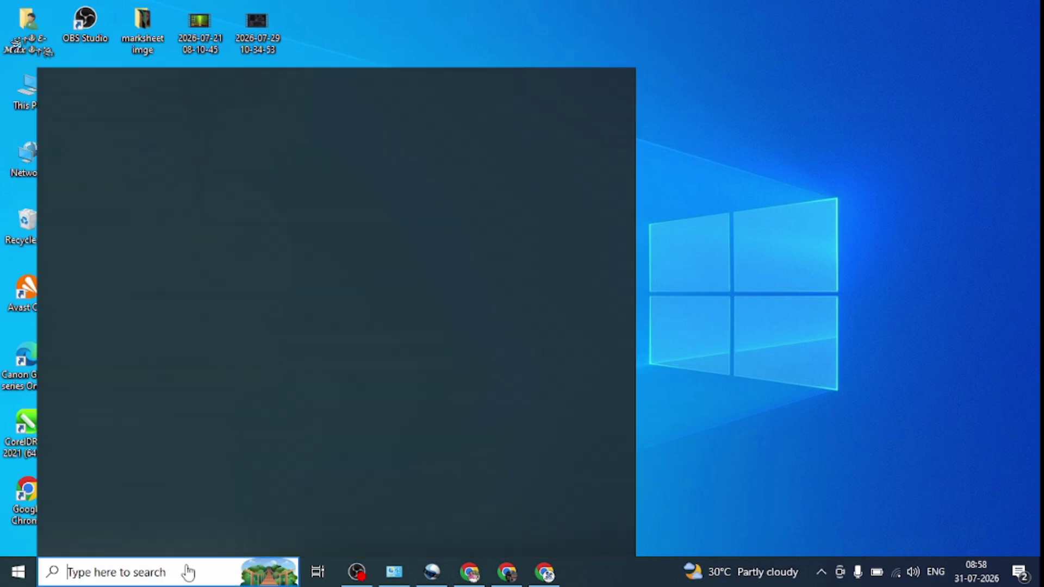
pyautogui.write('TALLY')
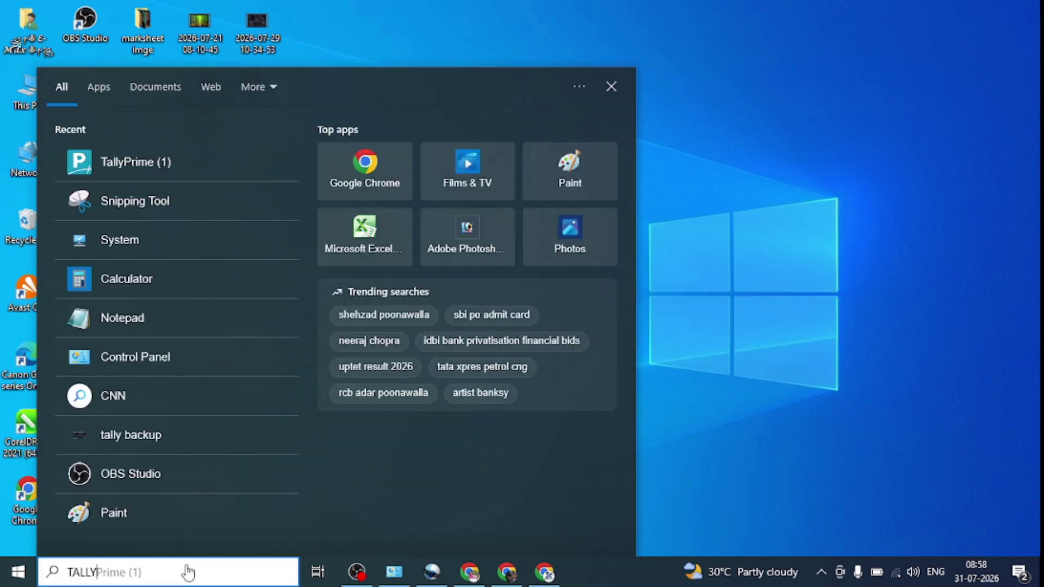
pyautogui.press('Escape')
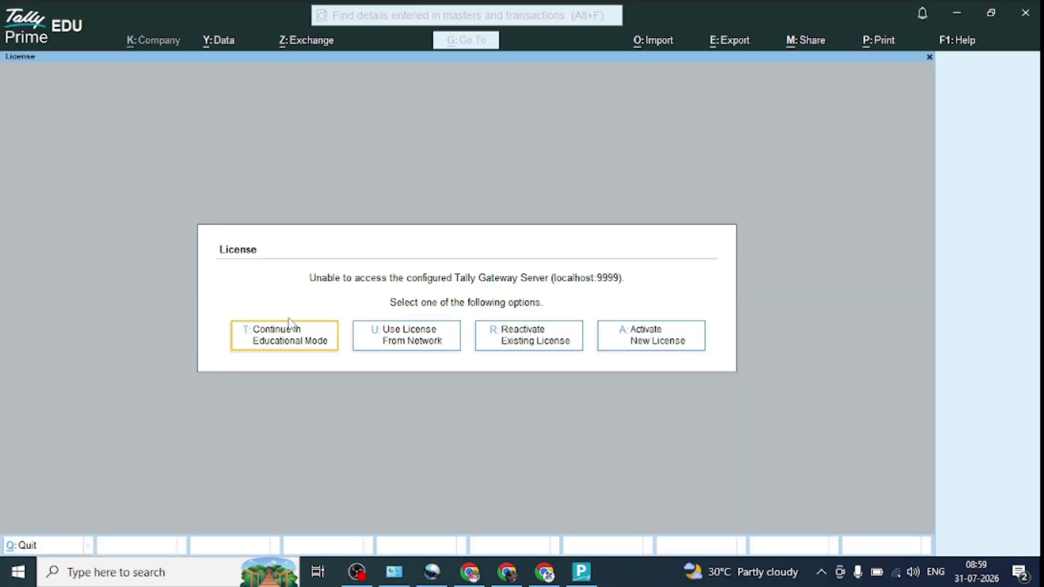
# Step: Continue in Educational Mode and open the company Amaira
pyautogui.click(288, 321)
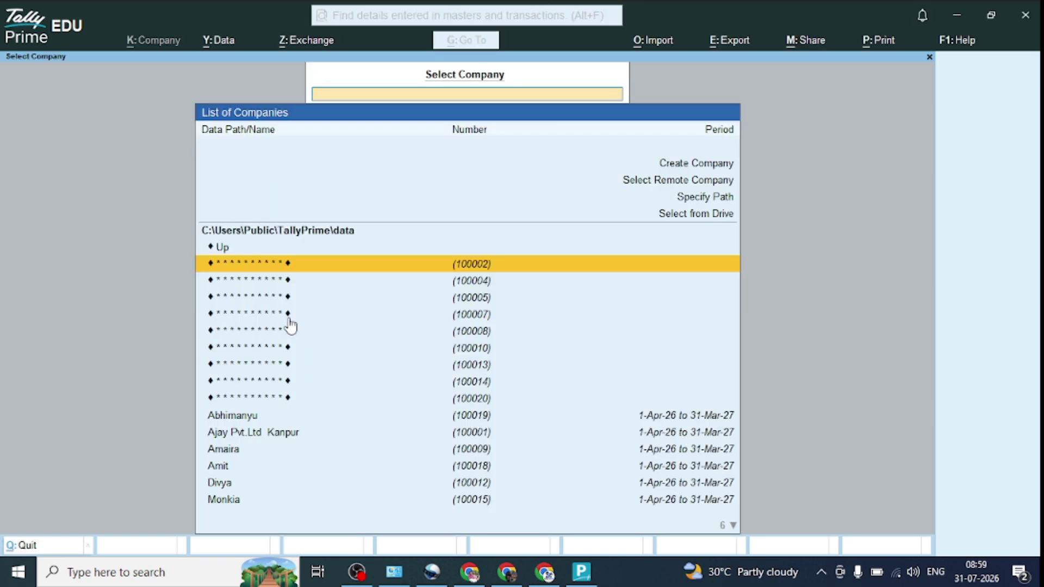
pyautogui.press('Down')
pyautogui.press('Down')
pyautogui.press('Down')
pyautogui.press('Down')
pyautogui.press('Down')
pyautogui.press('Down')
pyautogui.press('Down')
pyautogui.press('Down')
pyautogui.press('Down')
pyautogui.press('Down')
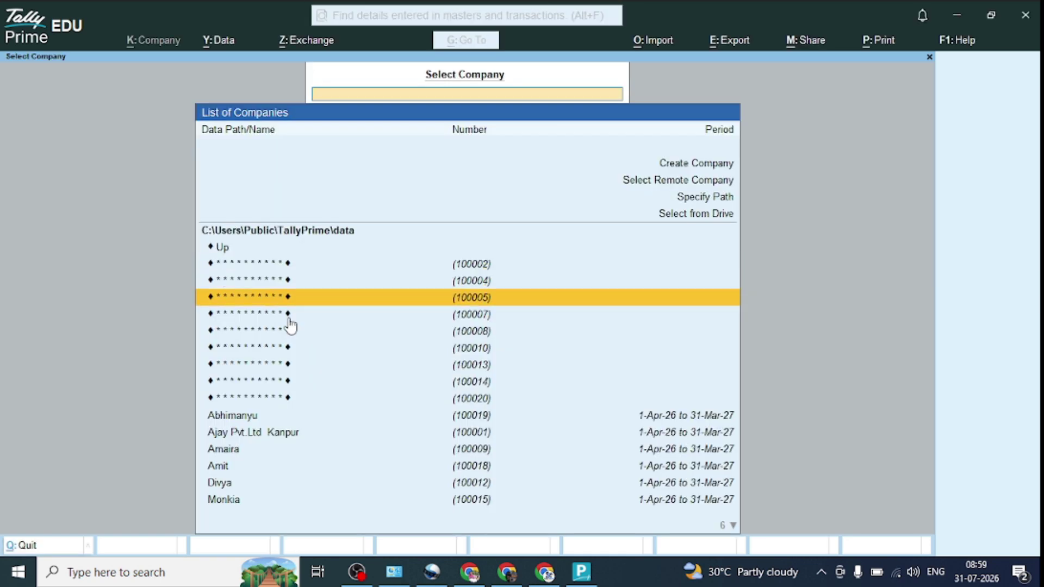
pyautogui.press('Down')
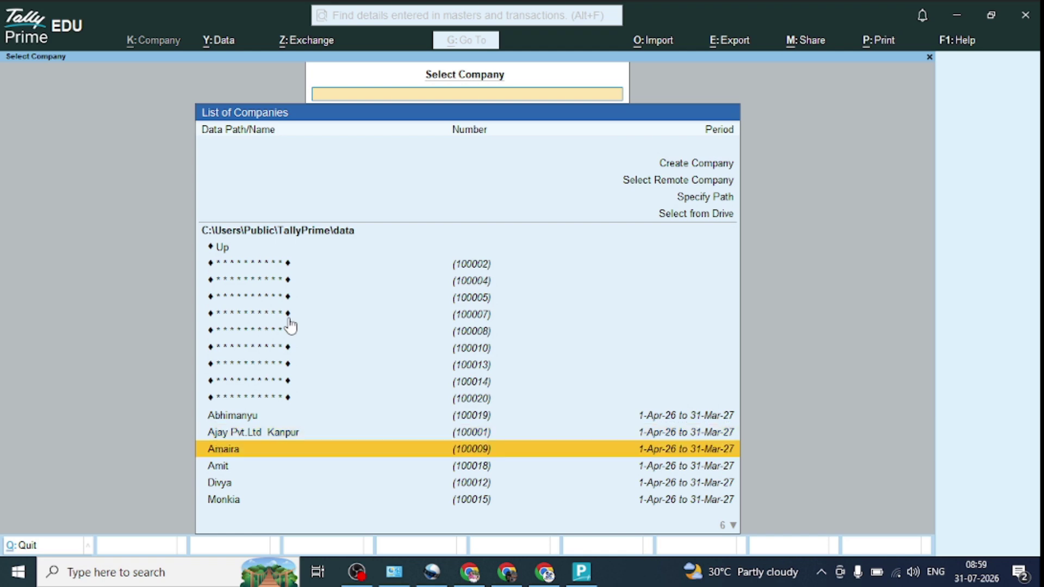
pyautogui.press('Return')
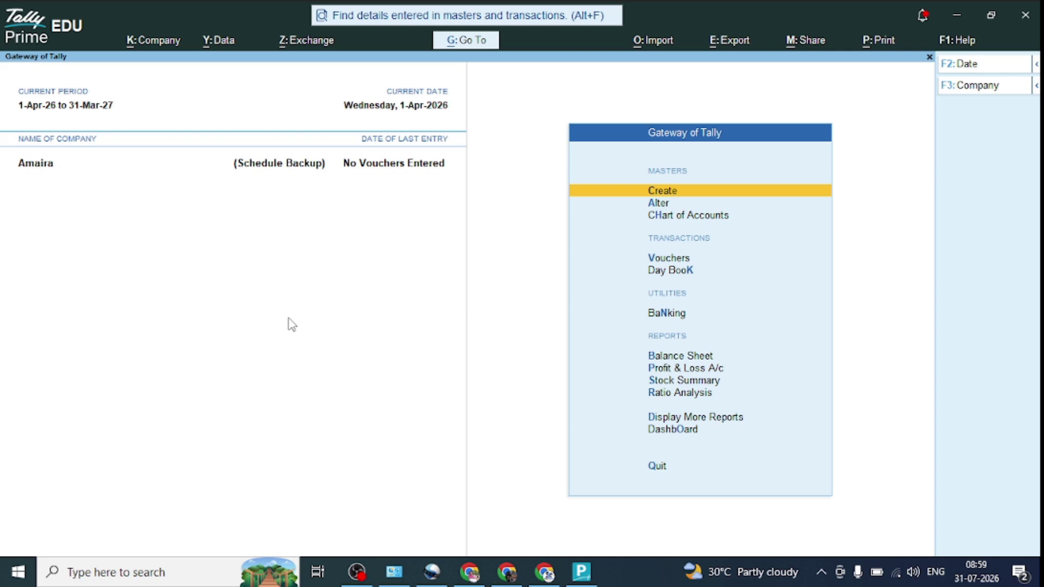
# Step: Open voucher entry, switch to a Purchase voucher with F9, then quit it
pyautogui.press('Down')
pyautogui.press('Down')
pyautogui.press('Down')
pyautogui.press('Down')
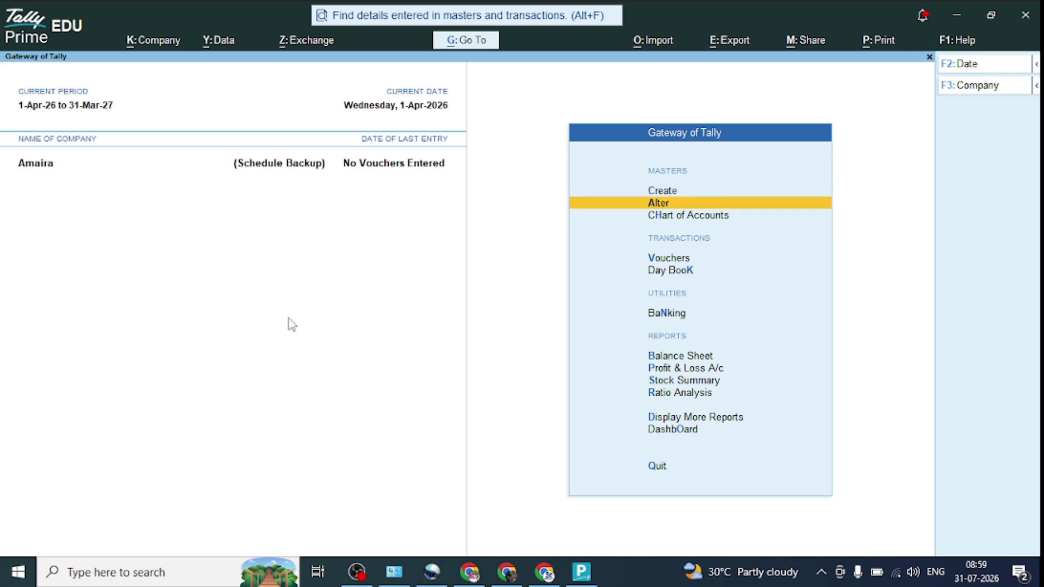
pyautogui.press('Up')
pyautogui.press('Return')
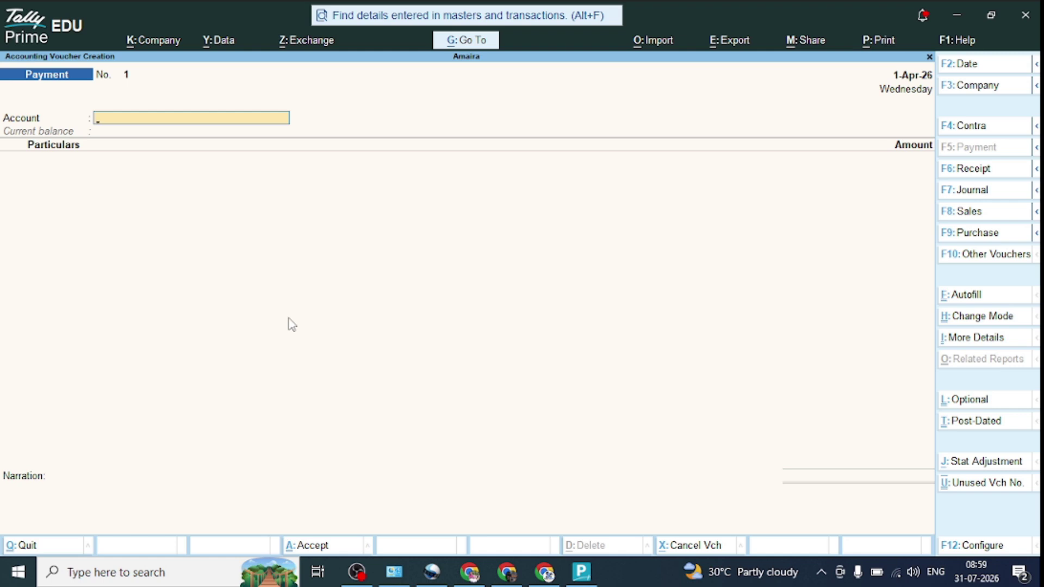
pyautogui.press('F9')
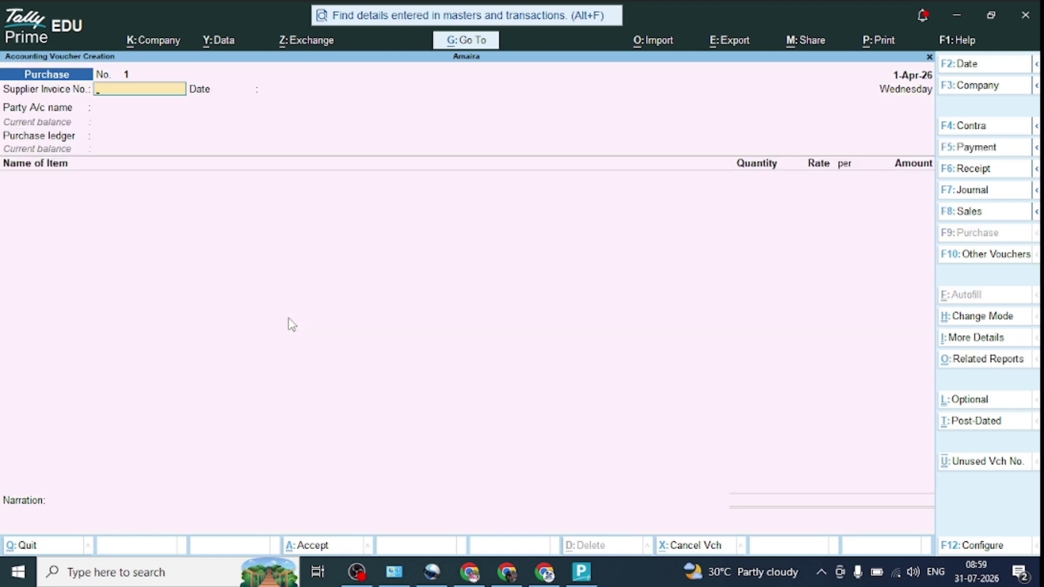
pyautogui.press('Escape')
pyautogui.press('y')
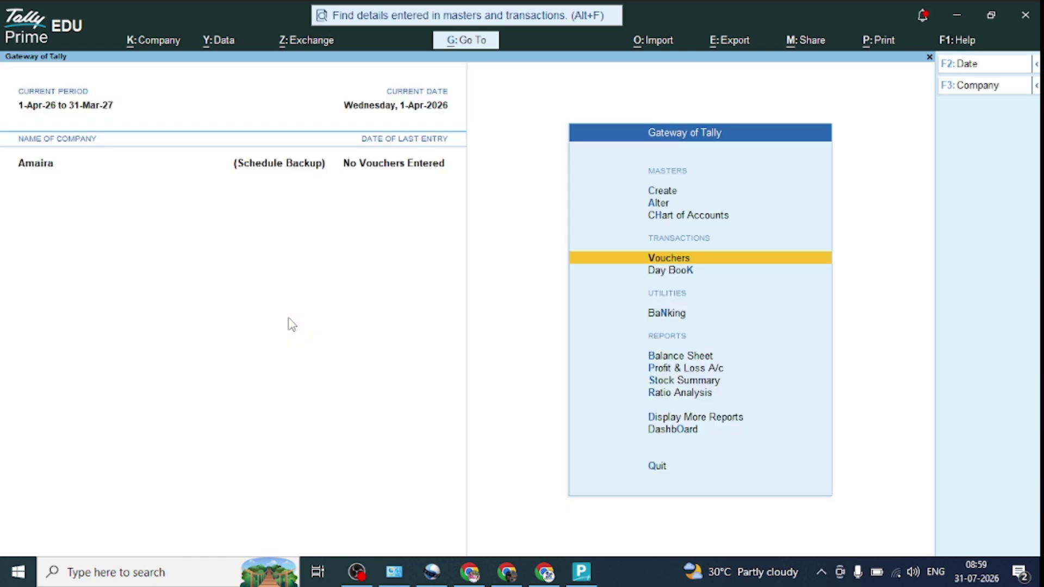
# Step: Go to Change Company from master creation and choose to create a new company
pyautogui.press('Up')
pyautogui.press('Up')
pyautogui.press('Up')
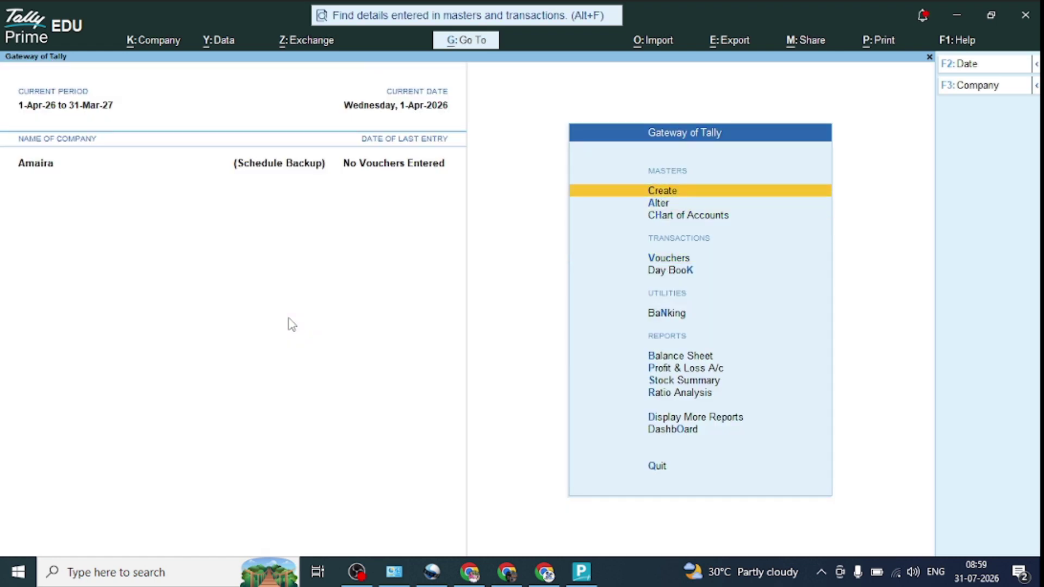
pyautogui.press('Return')
pyautogui.press('Up')
pyautogui.press('Up')
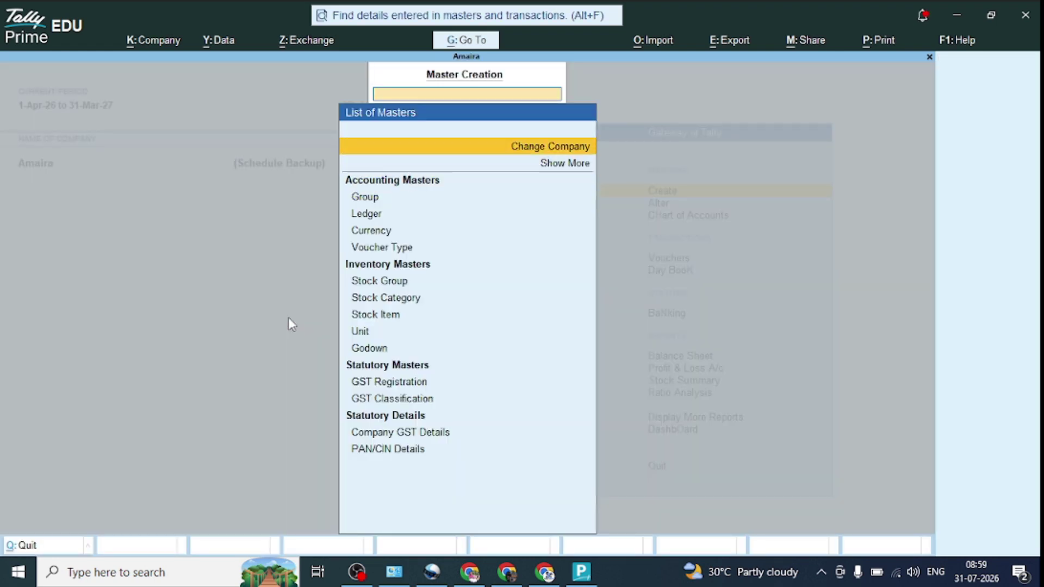
pyautogui.press('Return')
pyautogui.press('Up')
pyautogui.press('Up')
pyautogui.press('Up')
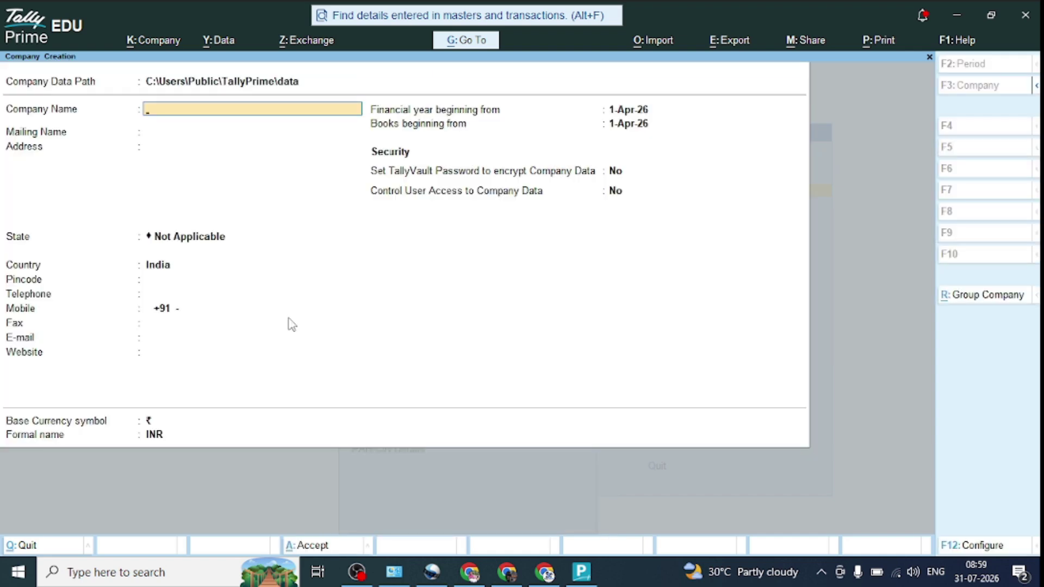
# Step: Enter the company name Deepu Pvt.Ltd and fill in its street address
pyautogui.write('Deepu Pvt.Ltd')
pyautogui.press('Return')
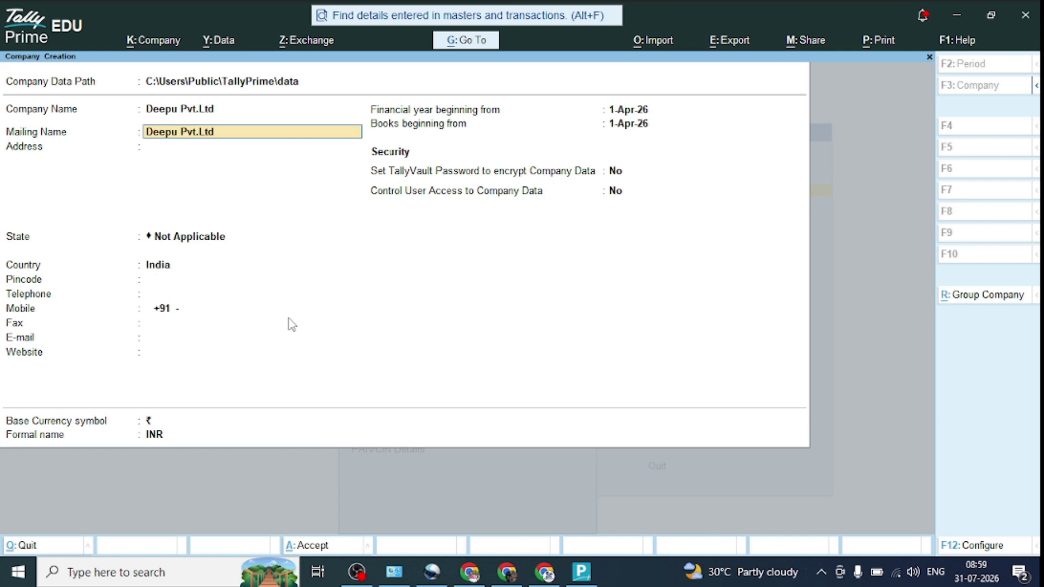
pyautogui.press('Return')
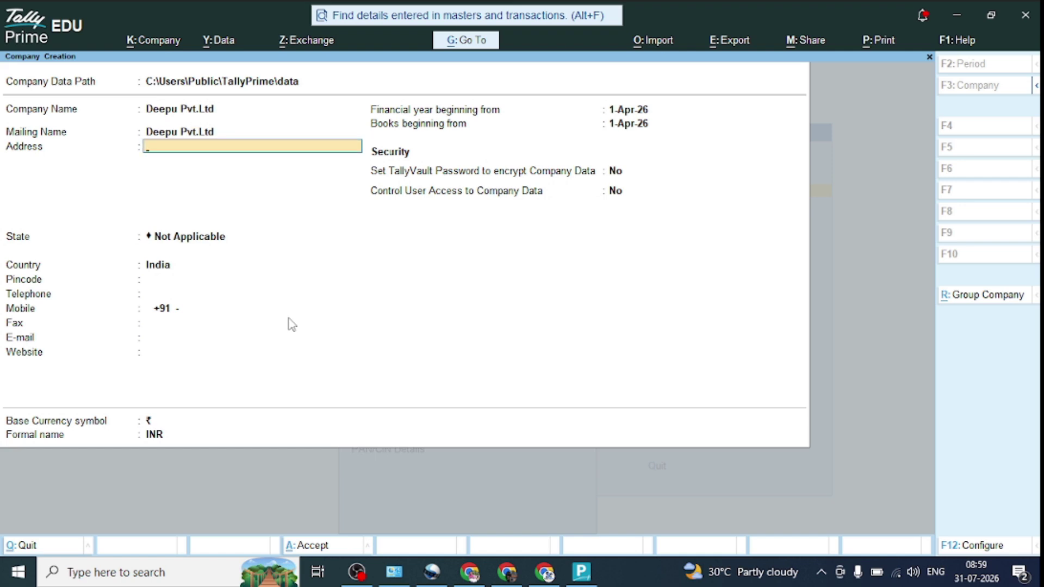
pyautogui.write('Manag')
pyautogui.press('BackSpace')
pyautogui.press('BackSpace')
pyautogui.press('BackSpace')
pyautogui.write('gal Bazar')
pyautogui.press('Return')
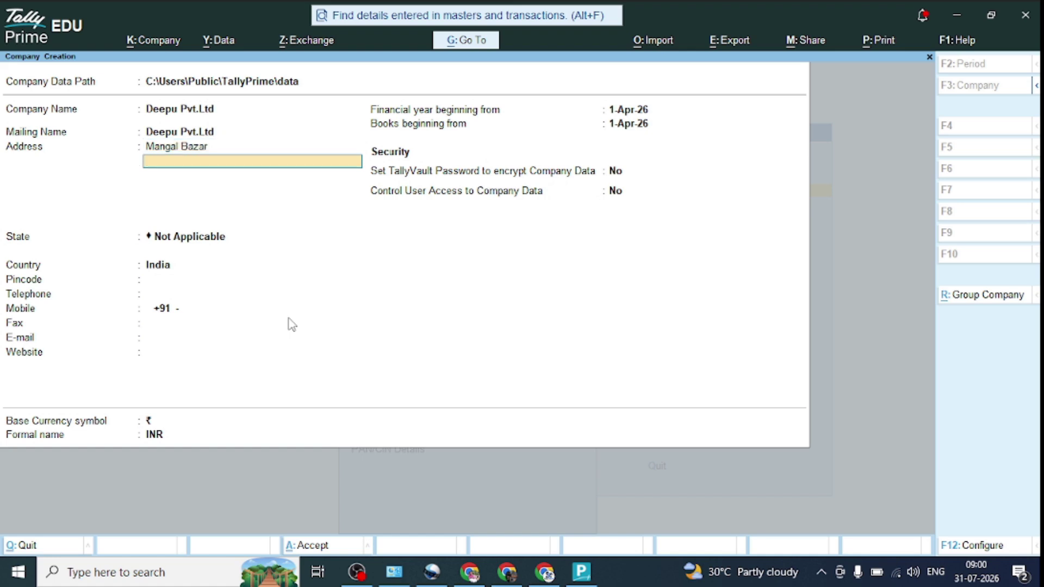
# Step: Set the state to Uttar Pradesh and fill the pincode, telephone, mobile and fax fields
pyautogui.press('Return')
pyautogui.write('U')
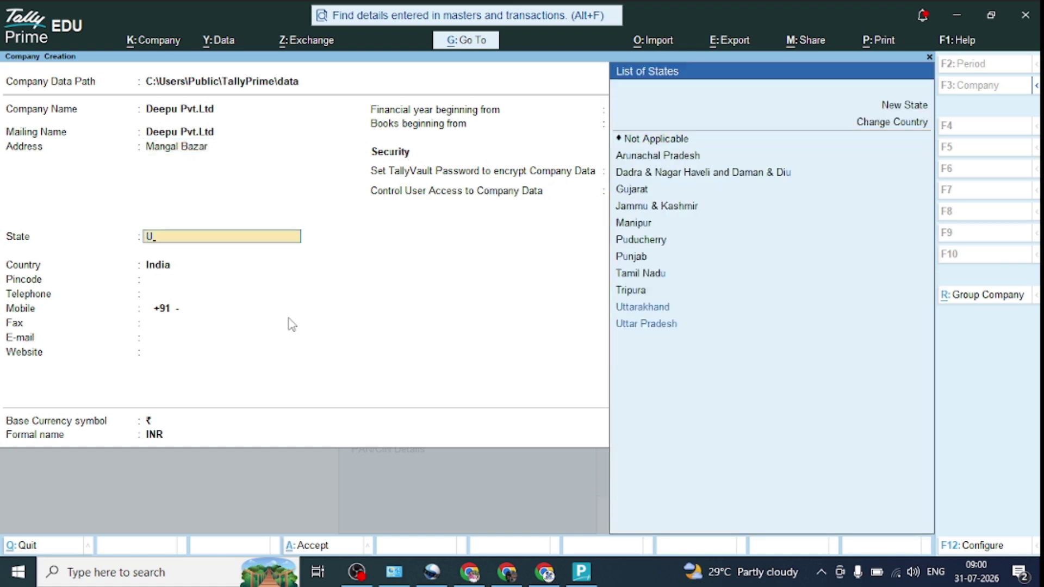
pyautogui.press('Down')
pyautogui.press('Down')
pyautogui.press('Return')
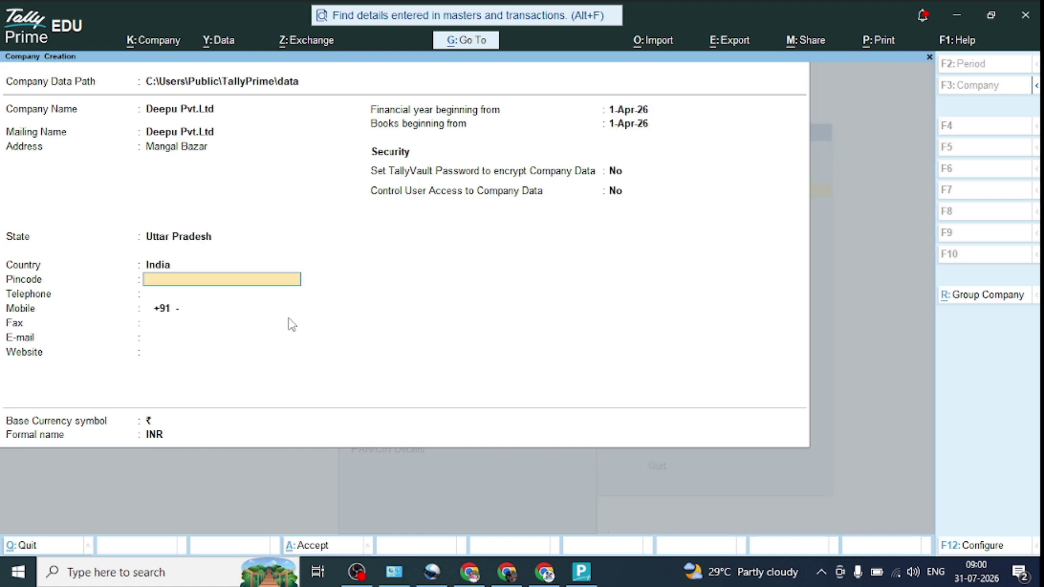
pyautogui.write('786768')
pyautogui.press('Return')
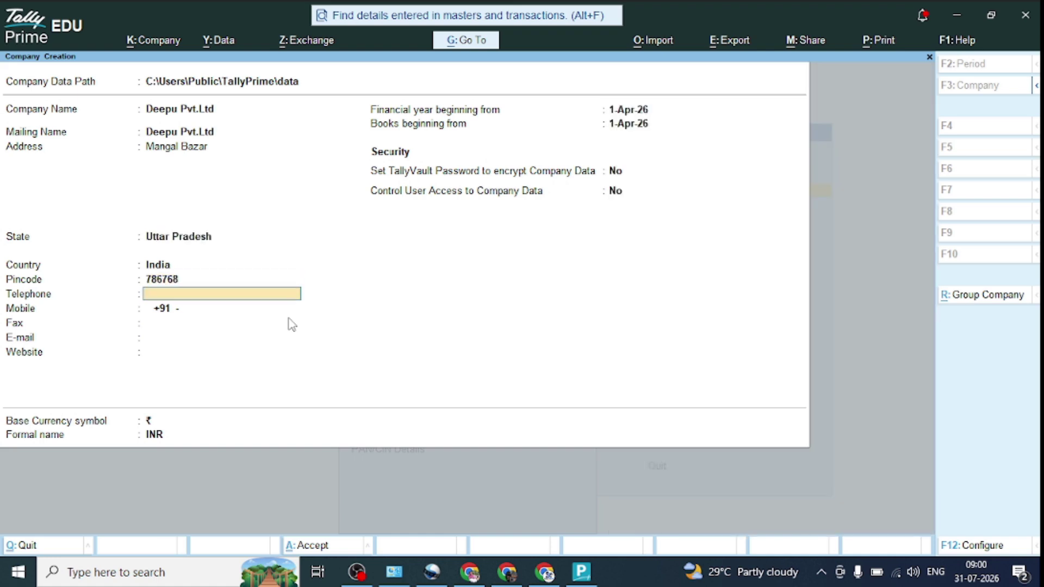
pyautogui.write('7667576')
pyautogui.press('Return')
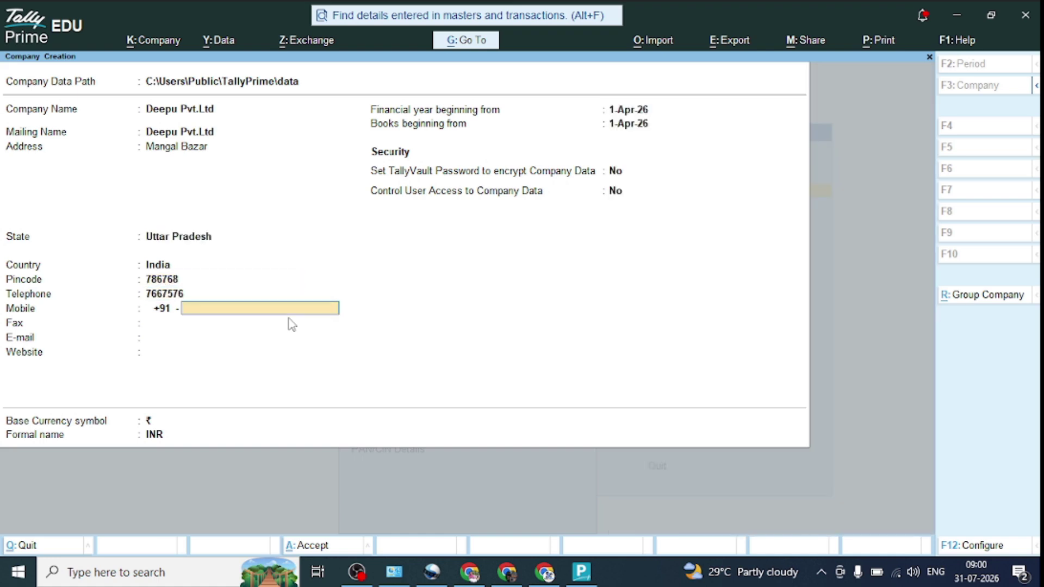
pyautogui.write('987654321')
pyautogui.press('Return')
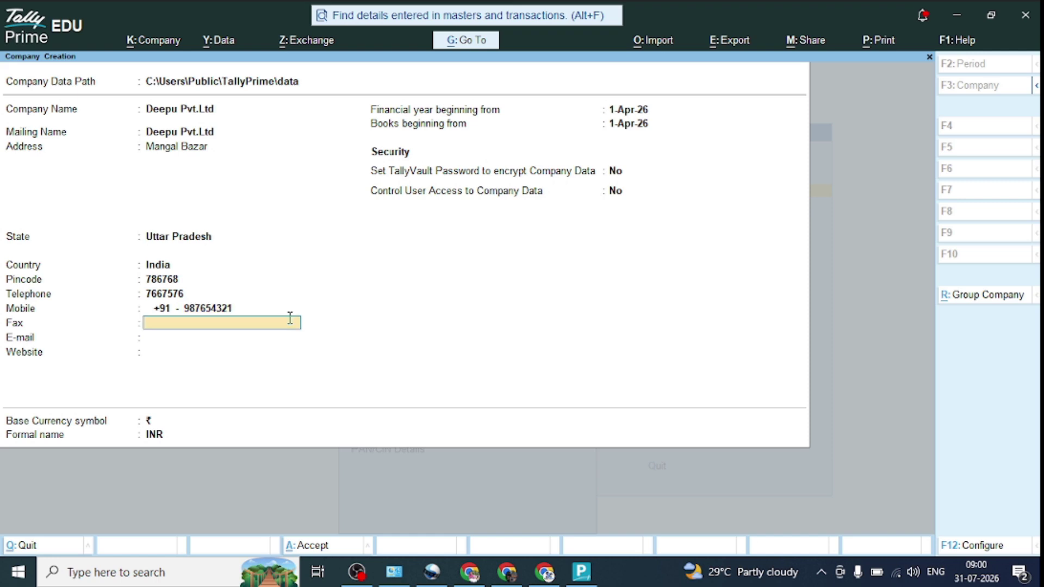
pyautogui.write('456')
pyautogui.press('Return')
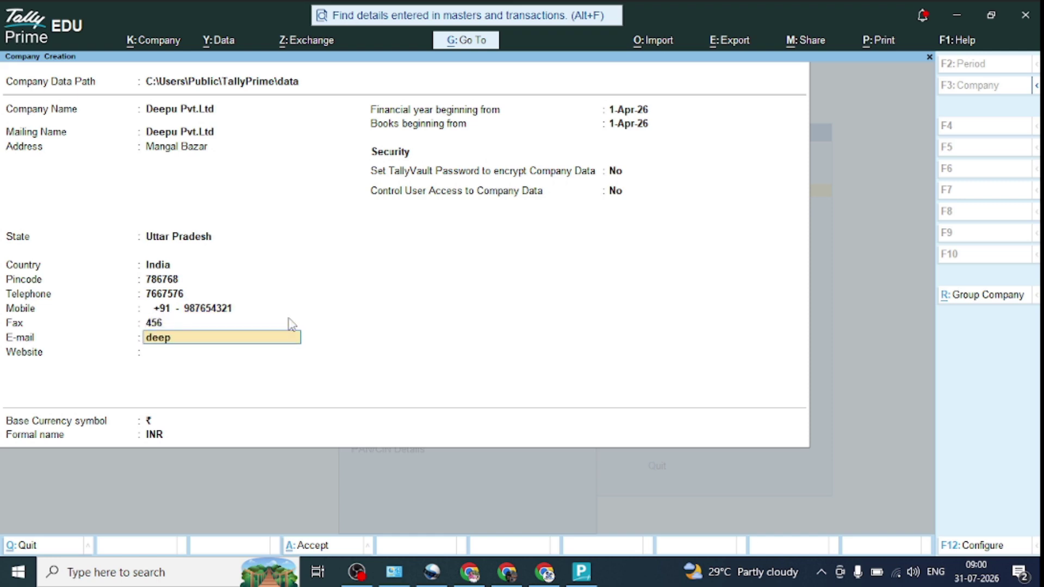
pyautogui.press('Return')
pyautogui.write('ww')
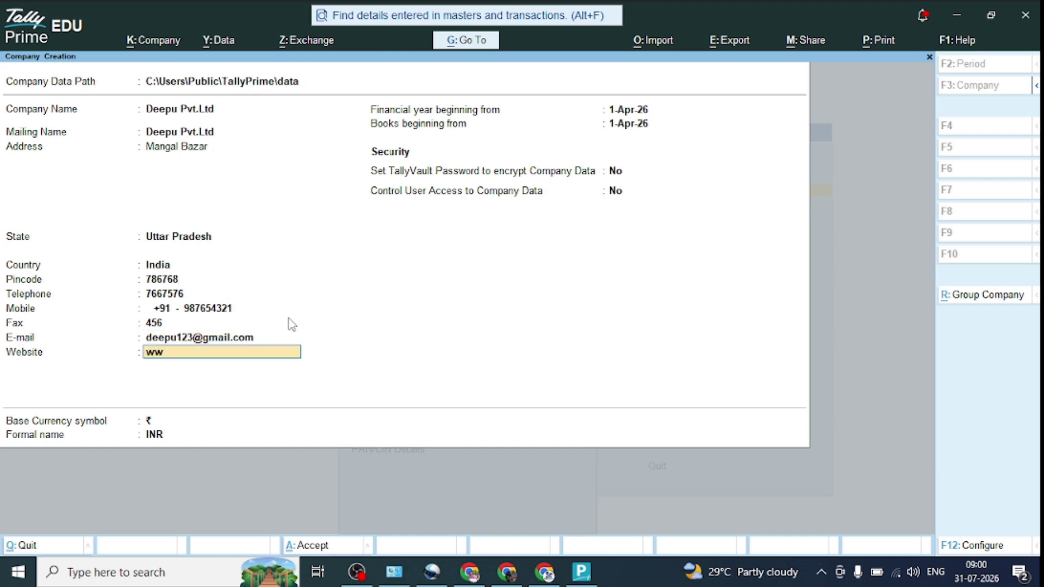
pyautogui.write('w.deepu.com')
pyautogui.press('Return')
pyautogui.press('Return')
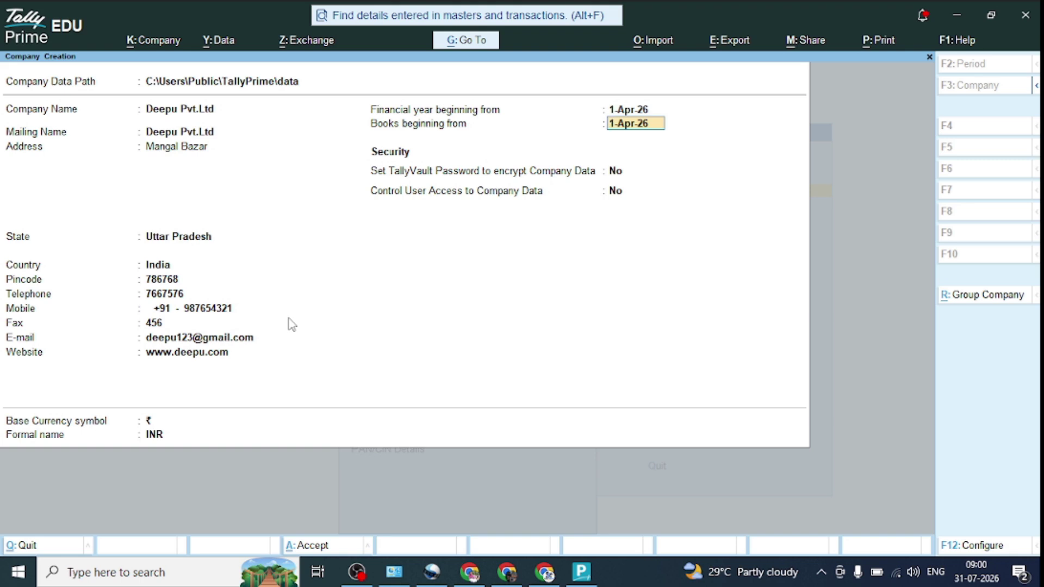
pyautogui.write('31')
pyautogui.write('-0')
pyautogui.write('3')
pyautogui.write('-202')
pyautogui.write('7')
pyautogui.press('Return')
pyautogui.press('Return')
pyautogui.press('Return')
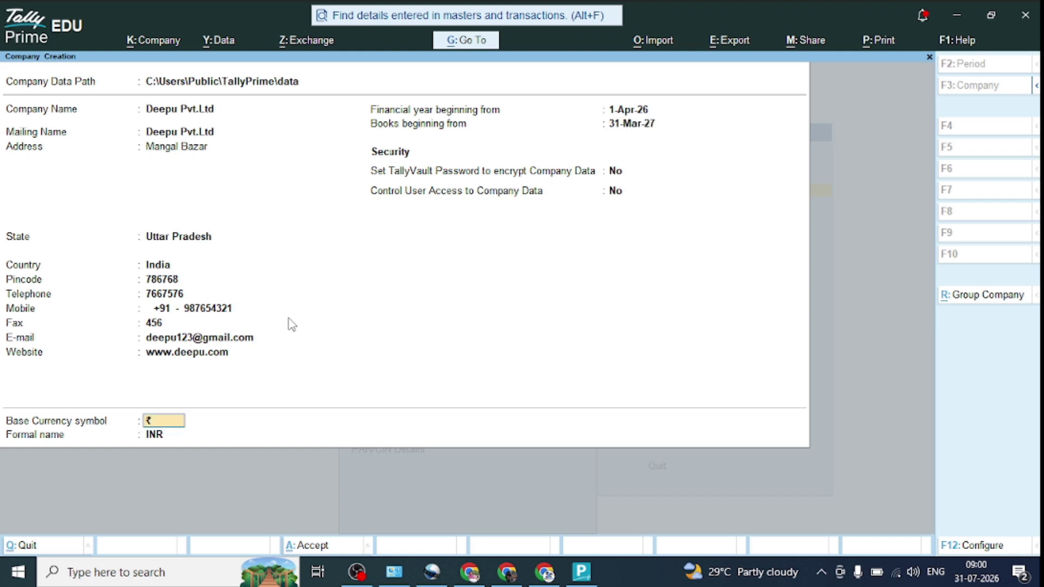
pyautogui.press('Return')
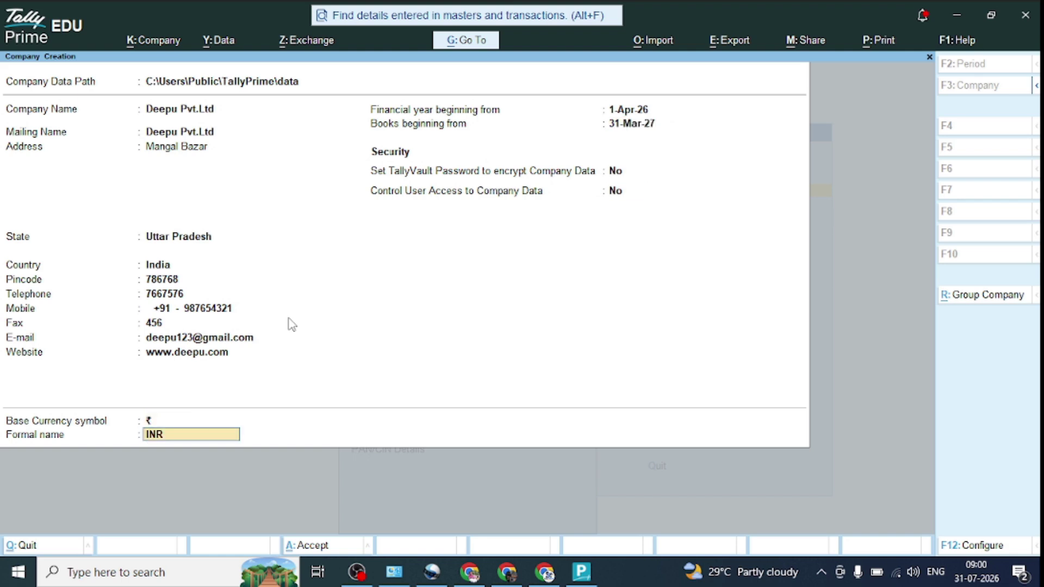
pyautogui.press('Return')
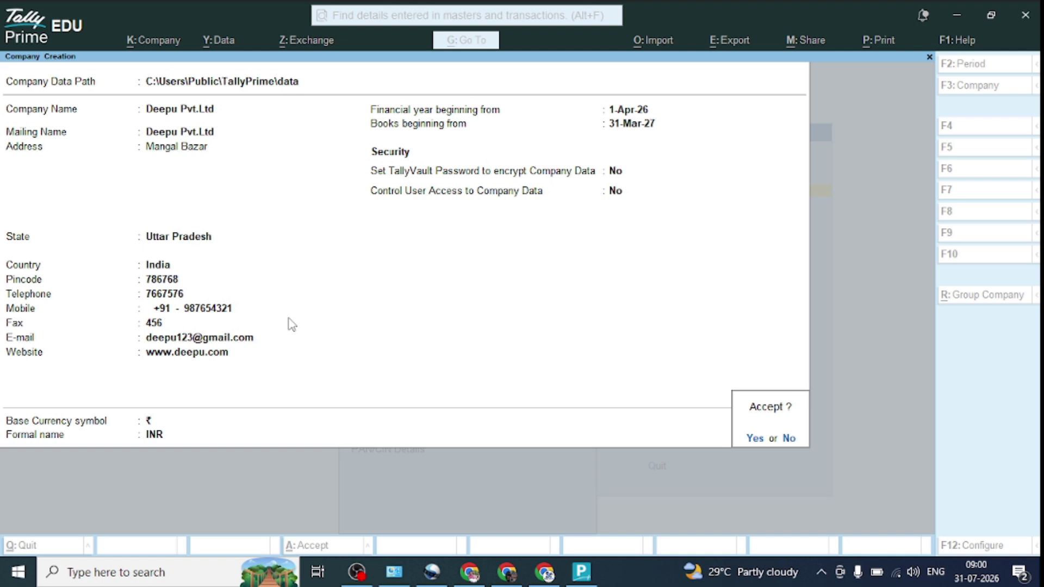
pyautogui.press('Return')
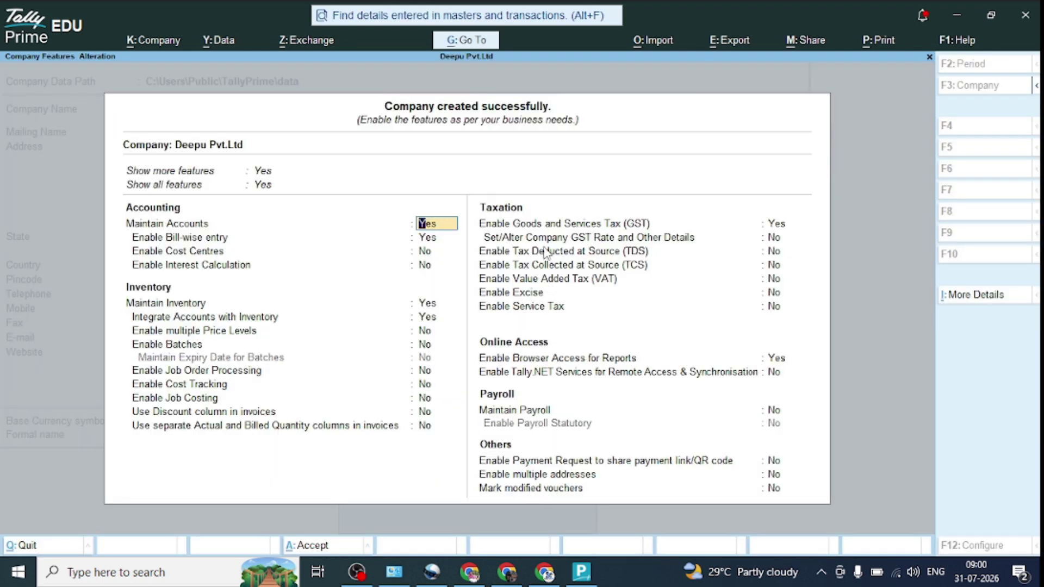
# Step: Enable GST with Regular registration in Uttar Pradesh, set GST rate details to Yes, and save
pyautogui.click(783, 226)
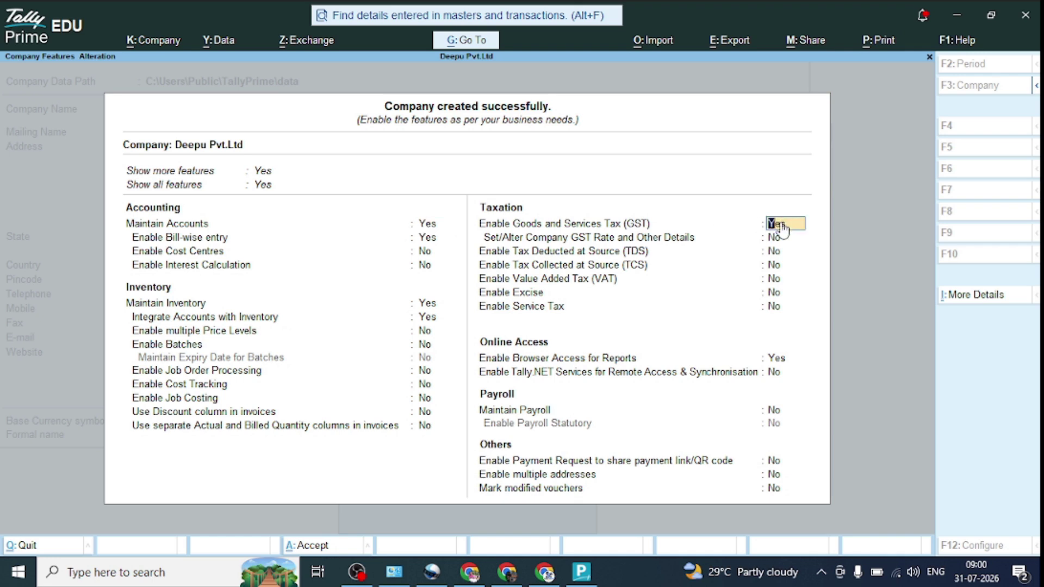
pyautogui.write('y')
pyautogui.press('Return')
pyautogui.press('Return')
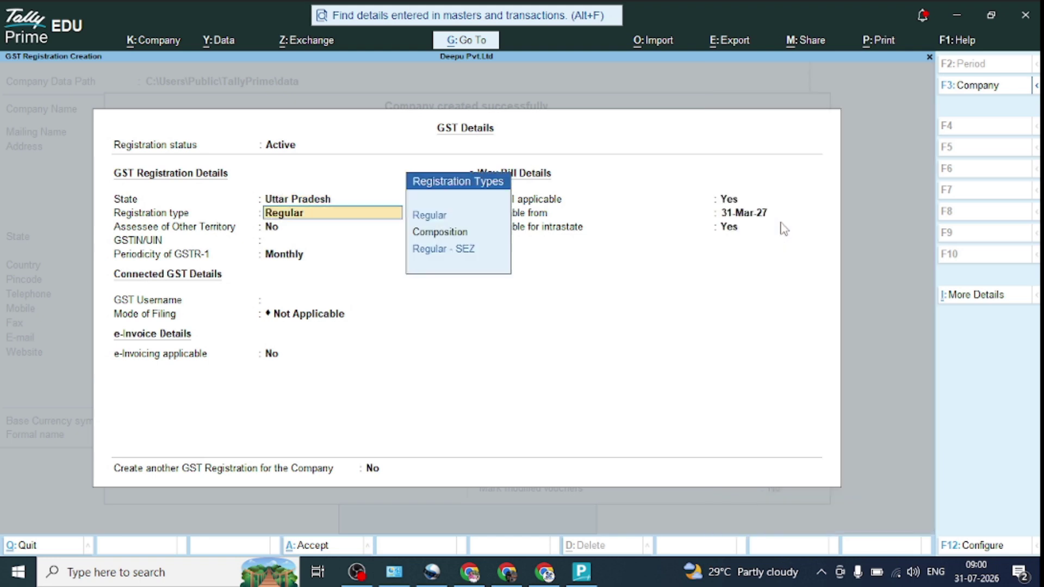
pyautogui.press('Return')
pyautogui.press('Return')
pyautogui.press('Return')
pyautogui.press('Return')
pyautogui.press('Return')
pyautogui.press('Return')
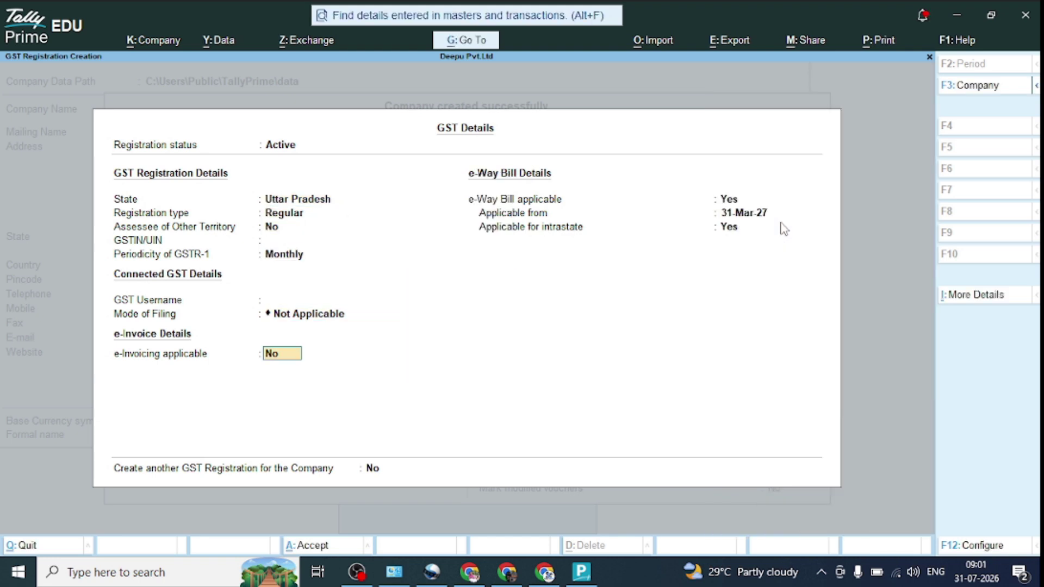
pyautogui.press('Return')
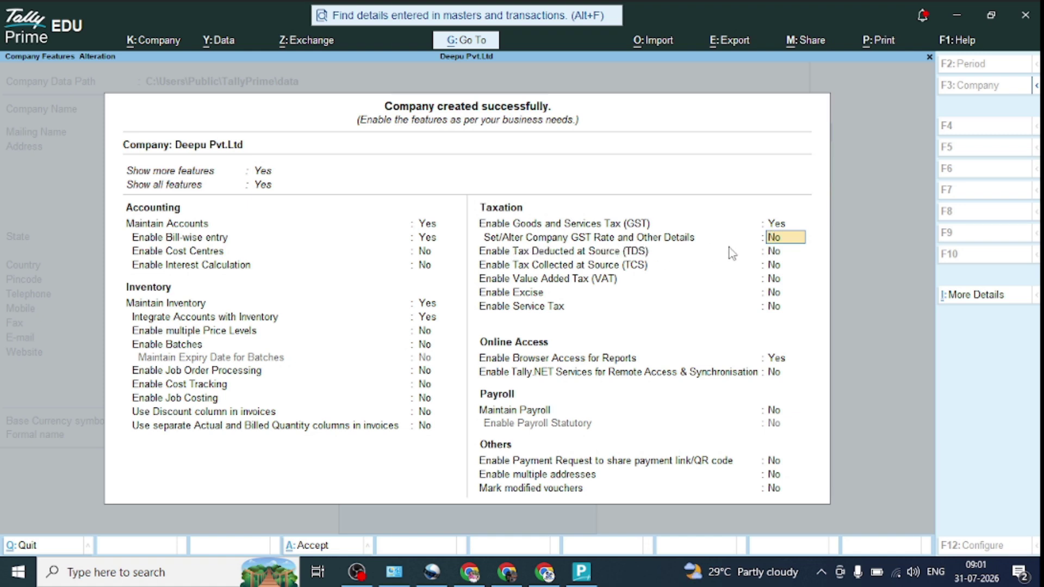
pyautogui.write('y')
pyautogui.press('Return')
pyautogui.press('Return')
pyautogui.press('Return')
pyautogui.press('Return')
pyautogui.press('Return')
pyautogui.press('Return')
pyautogui.press('Return')
pyautogui.press('Return')
pyautogui.press('Return')
pyautogui.press('Return')
pyautogui.press('Return')
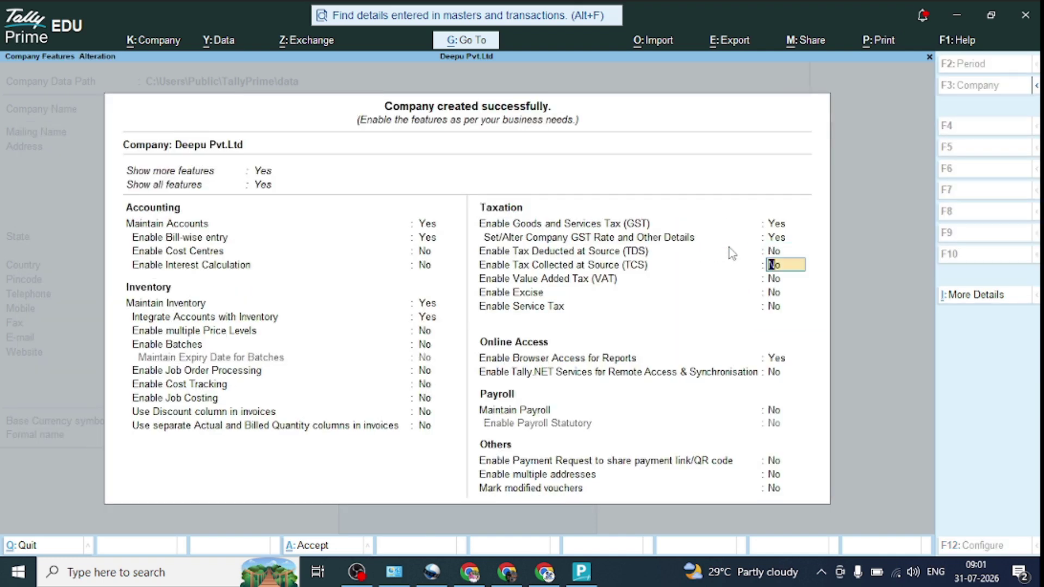
pyautogui.press('Return')
pyautogui.press('Return')
pyautogui.press('Return')
pyautogui.press('Return')
pyautogui.press('Return')
pyautogui.press('Return')
pyautogui.press('Return')
pyautogui.press('Return')
pyautogui.press('Return')
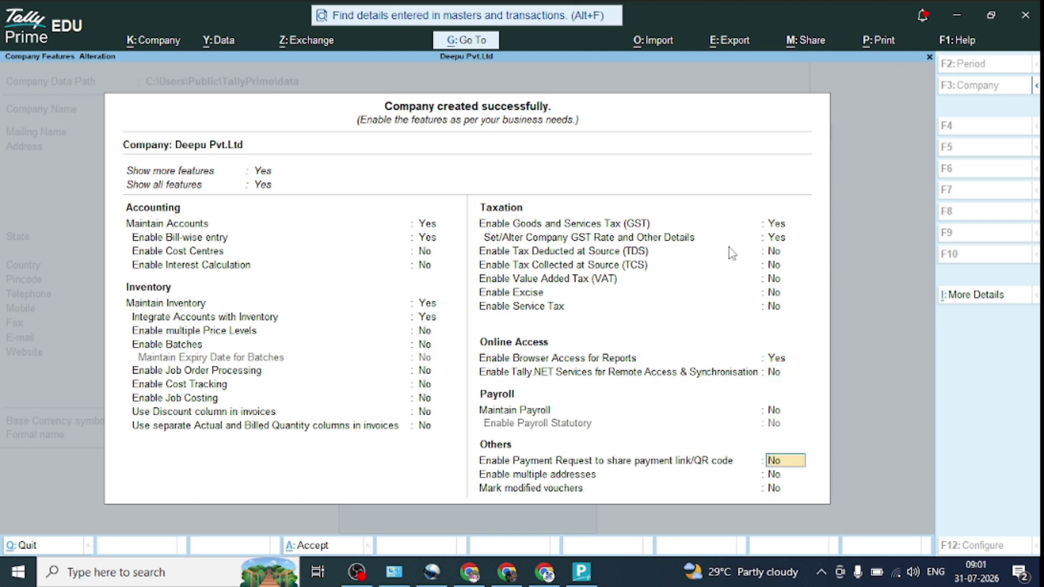
pyautogui.press('Return')
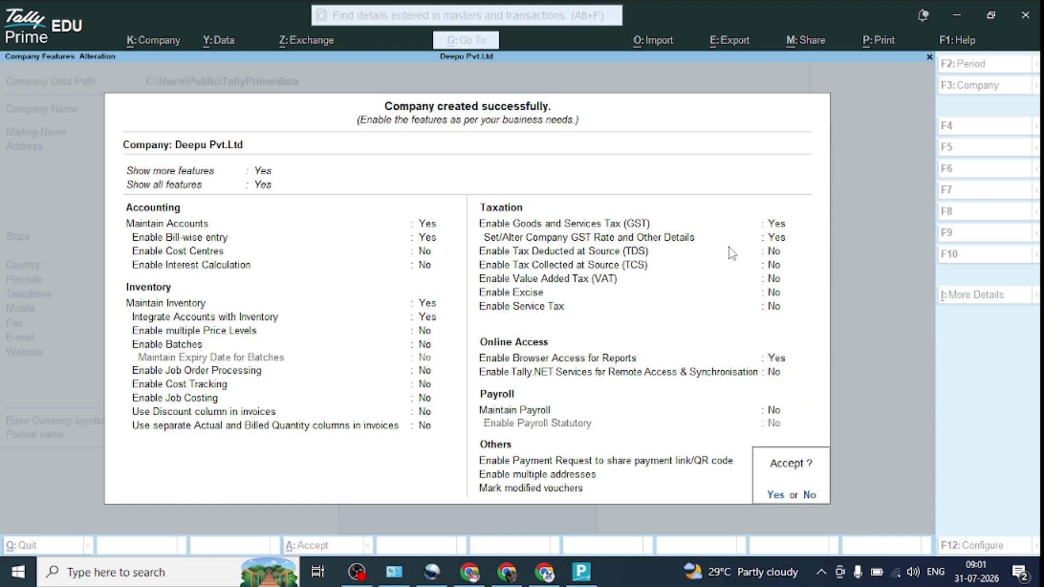
pyautogui.press('Return')
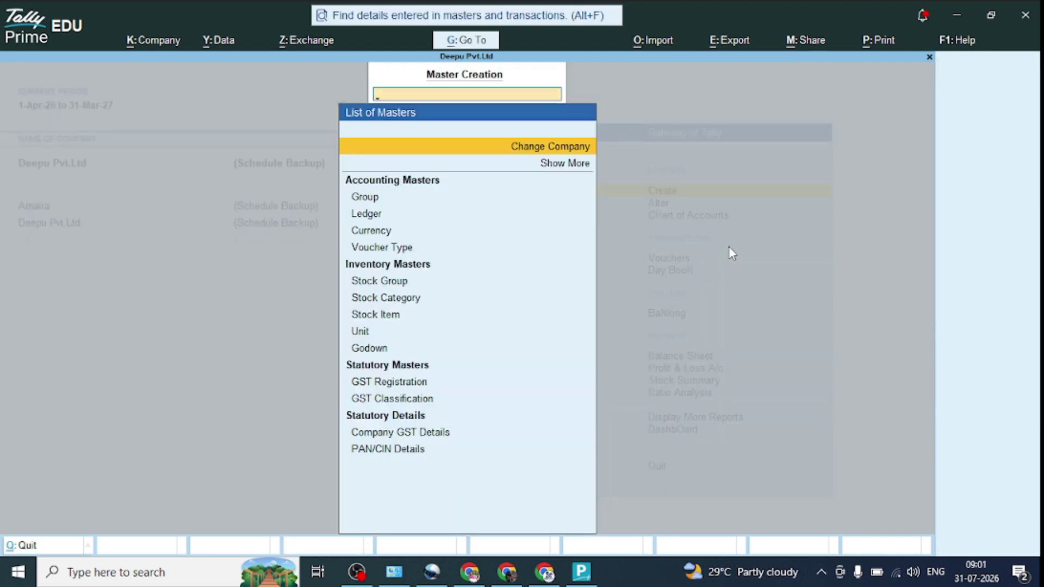
# Step: Start a new purchase voucher with supplier invoice number 1212
pyautogui.press('Escape')
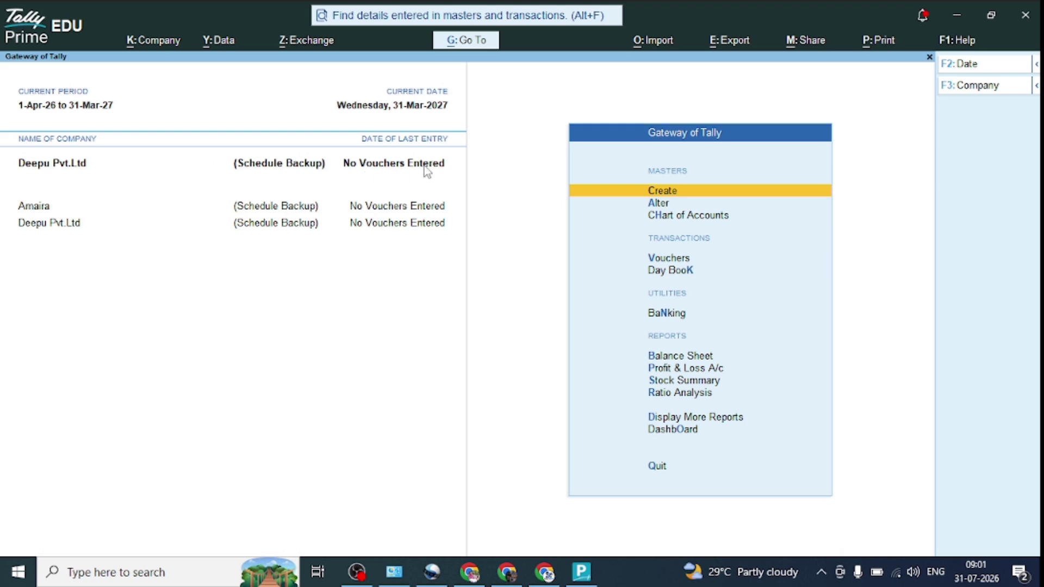
pyautogui.press('Down')
pyautogui.press('Down')
pyautogui.press('Down')
pyautogui.press('Down')
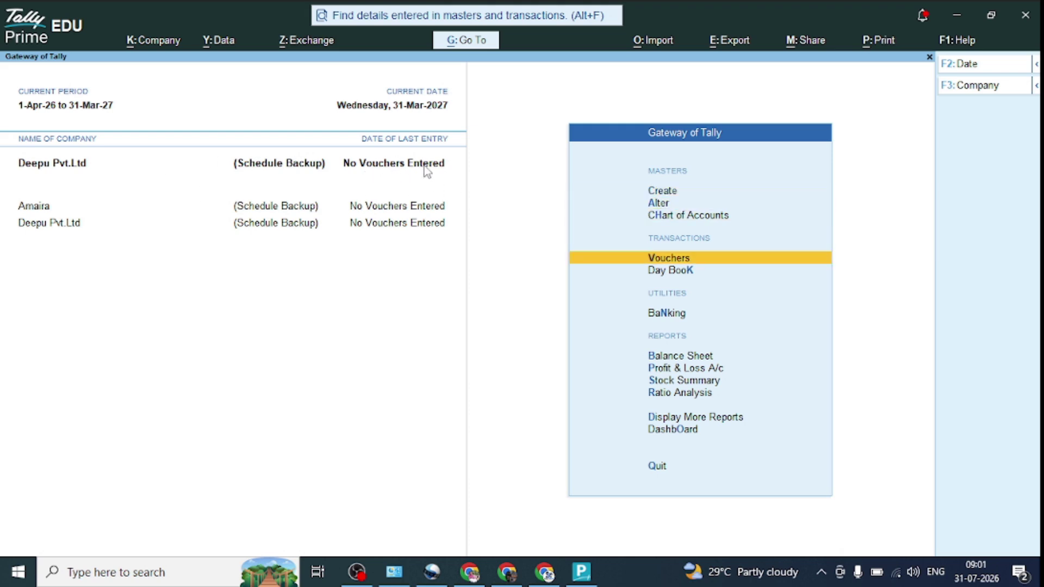
pyautogui.press('Up')
pyautogui.press('Return')
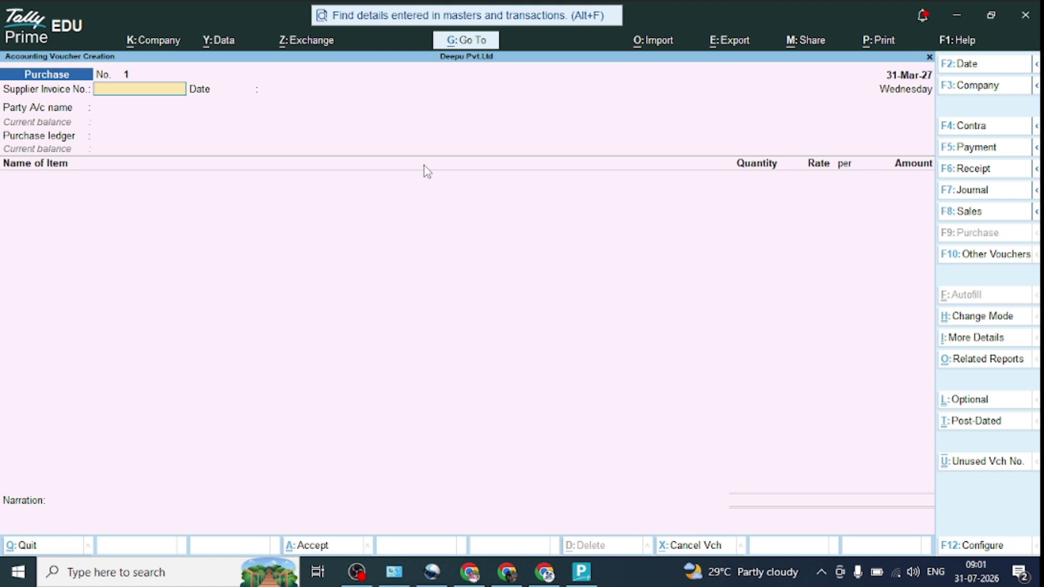
pyautogui.write('1212')
pyautogui.press('Return')
pyautogui.press('Return')
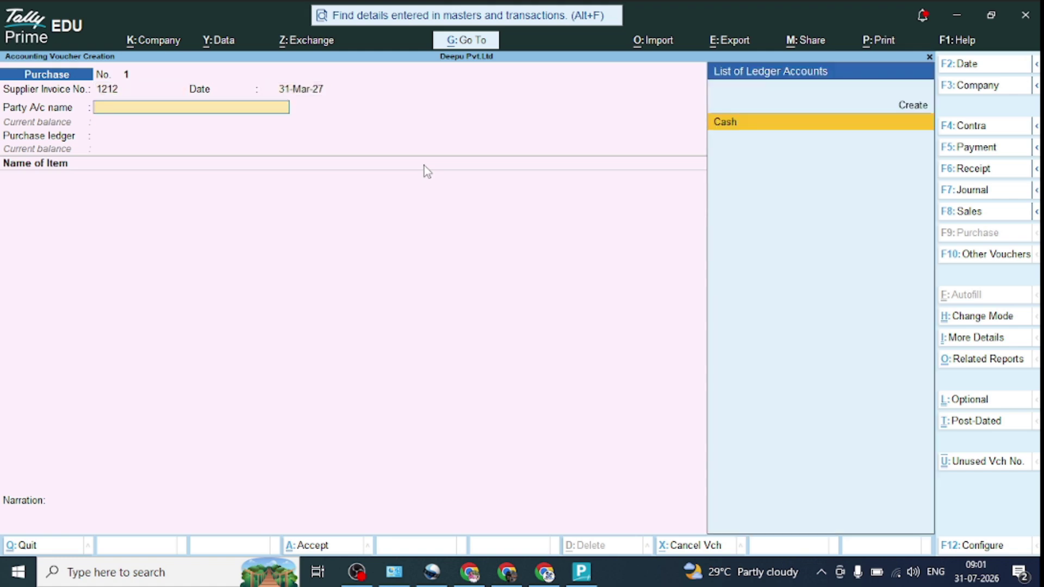
# Step: Create party ledger Lakhan Kirana Store under Sundry Creditors, keeping bill-by-bill balances on
pyautogui.press('Up')
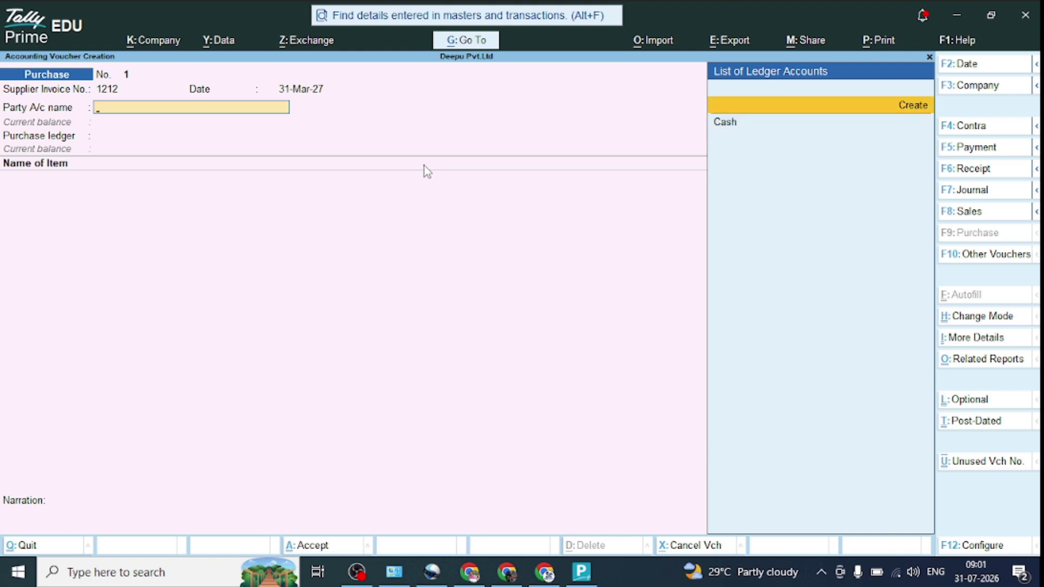
pyautogui.press('Return')
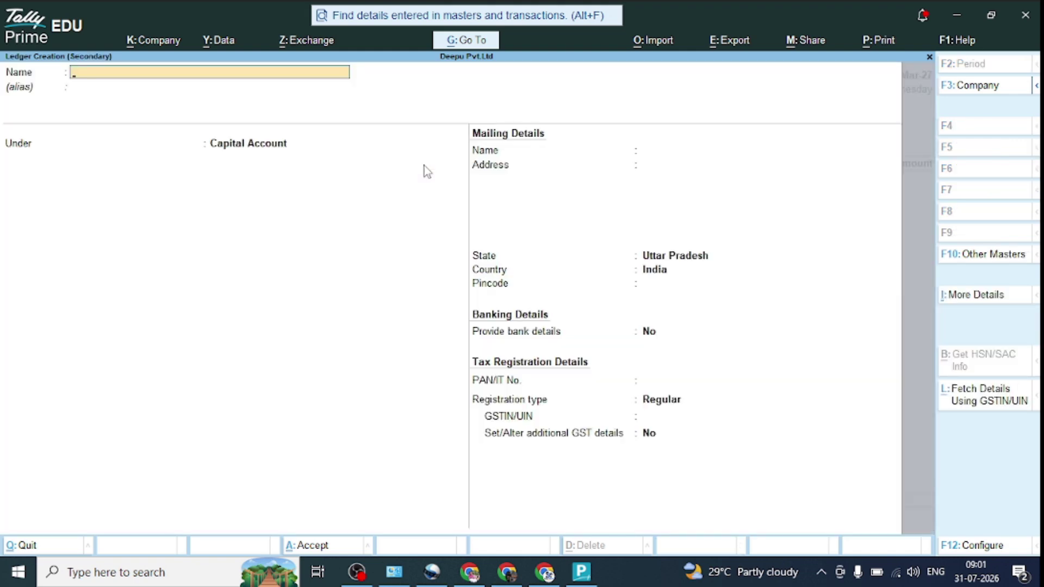
pyautogui.write('Lakhan Kirana Store')
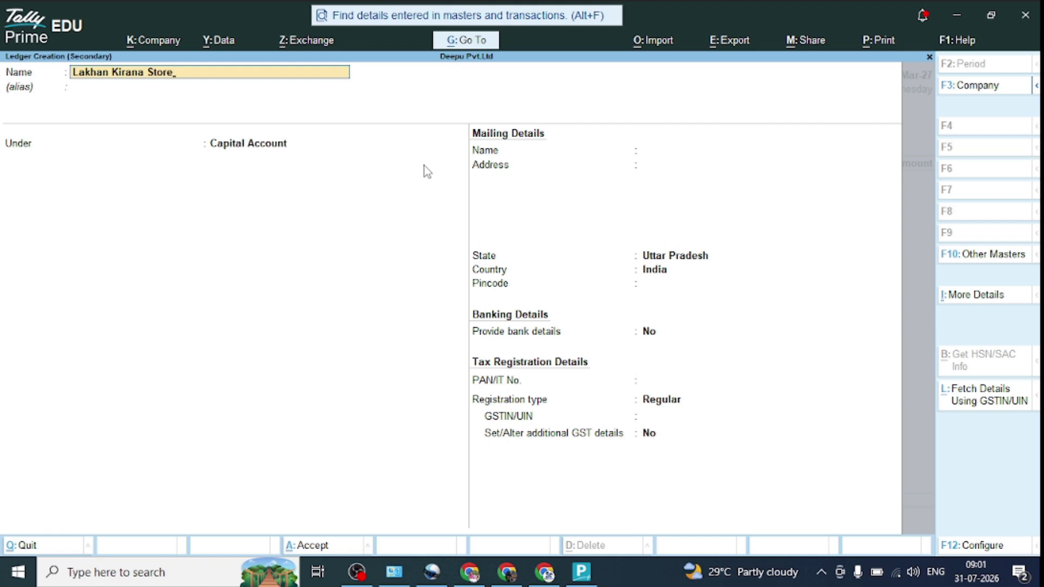
pyautogui.press('Return')
pyautogui.press('Return')
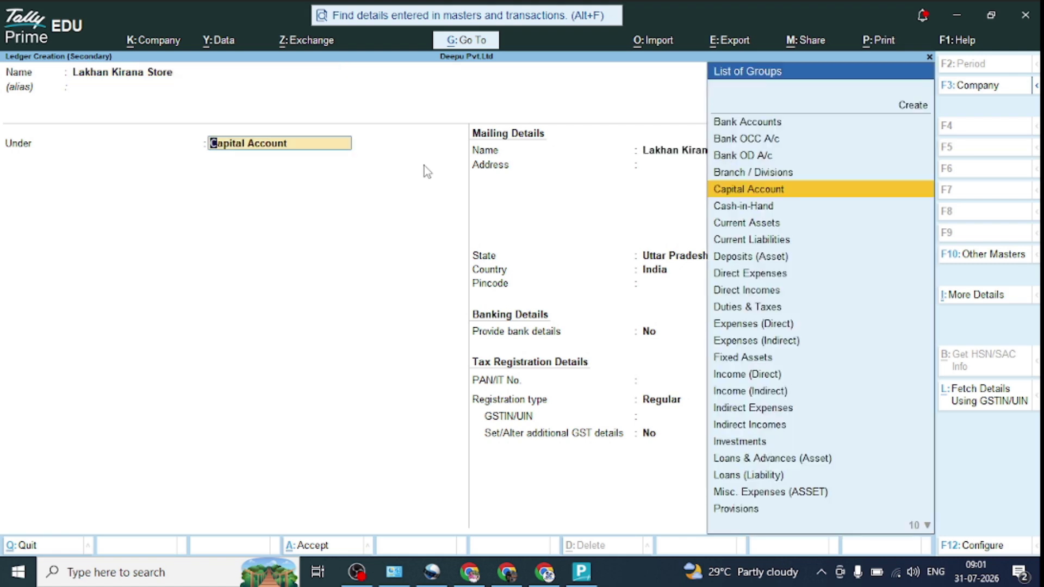
pyautogui.write('Su')
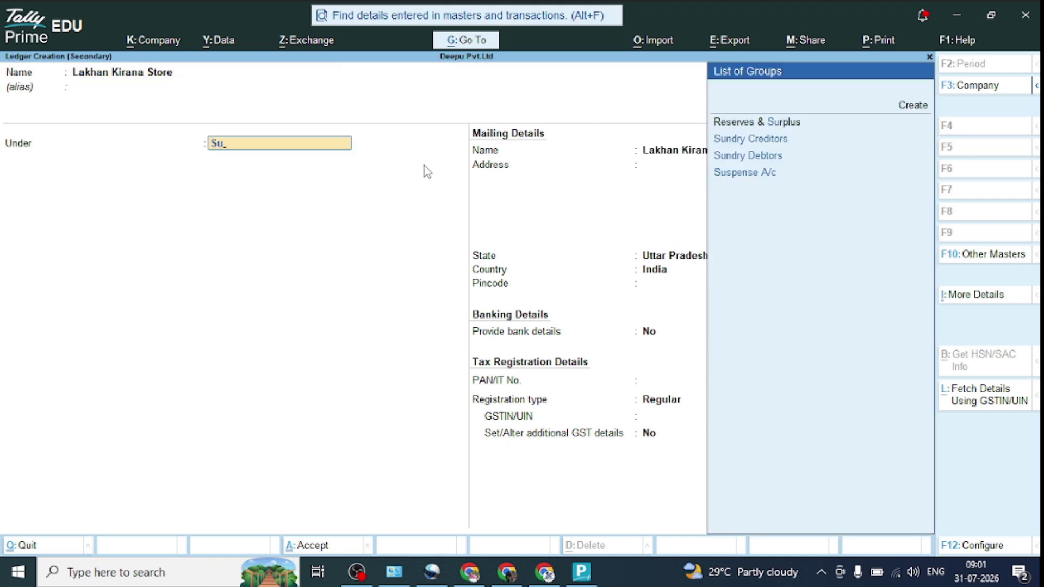
pyautogui.press('Return')
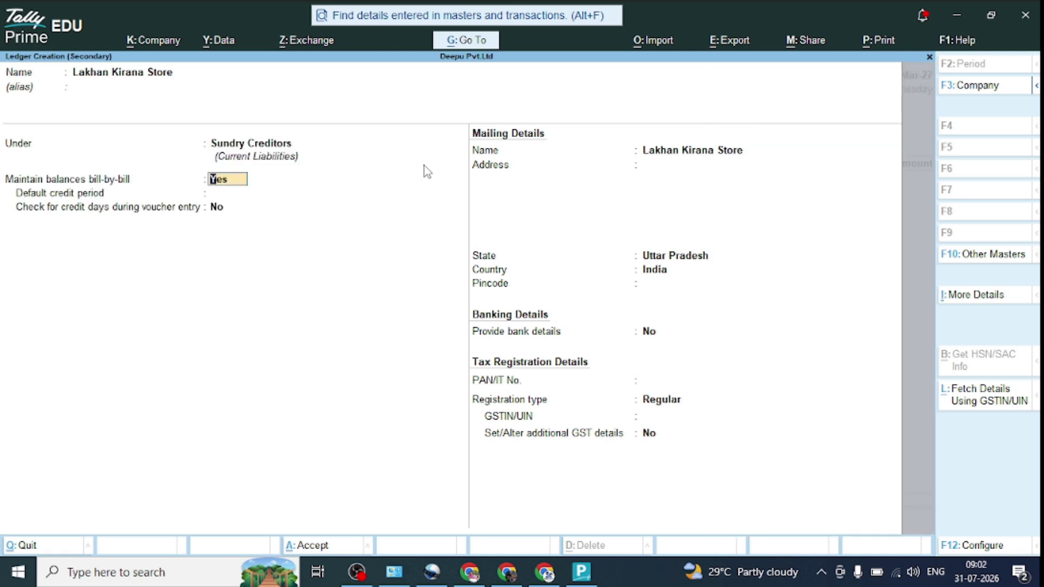
pyautogui.press('Return')
pyautogui.press('Return')
pyautogui.press('Return')
pyautogui.press('Return')
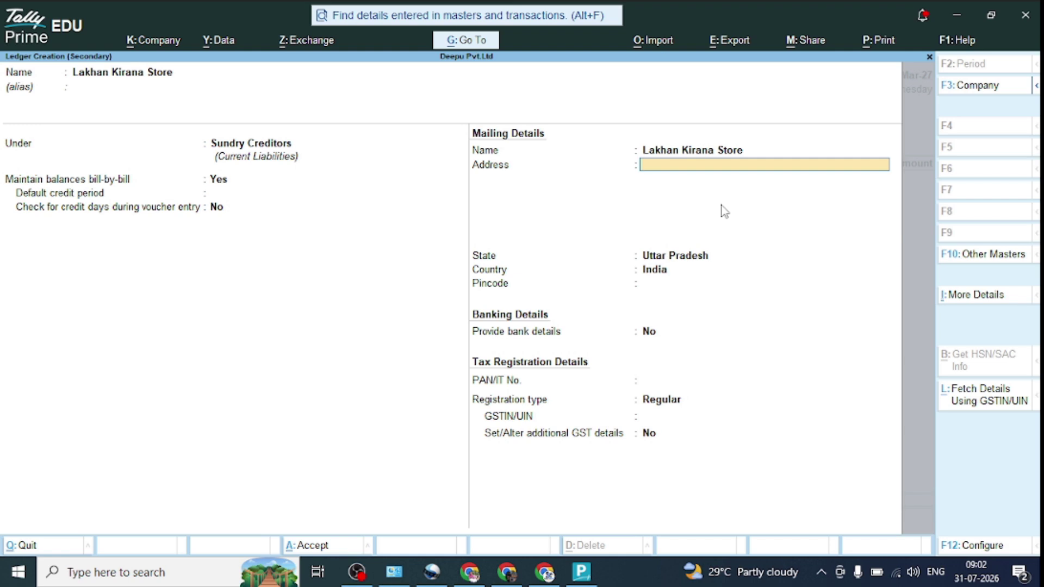
# Step: Enter the ledger's address line, leave GSTIN blank, and set Uttar Pradesh supply in GST details
pyautogui.write('Basti Road')
pyautogui.press('Return')
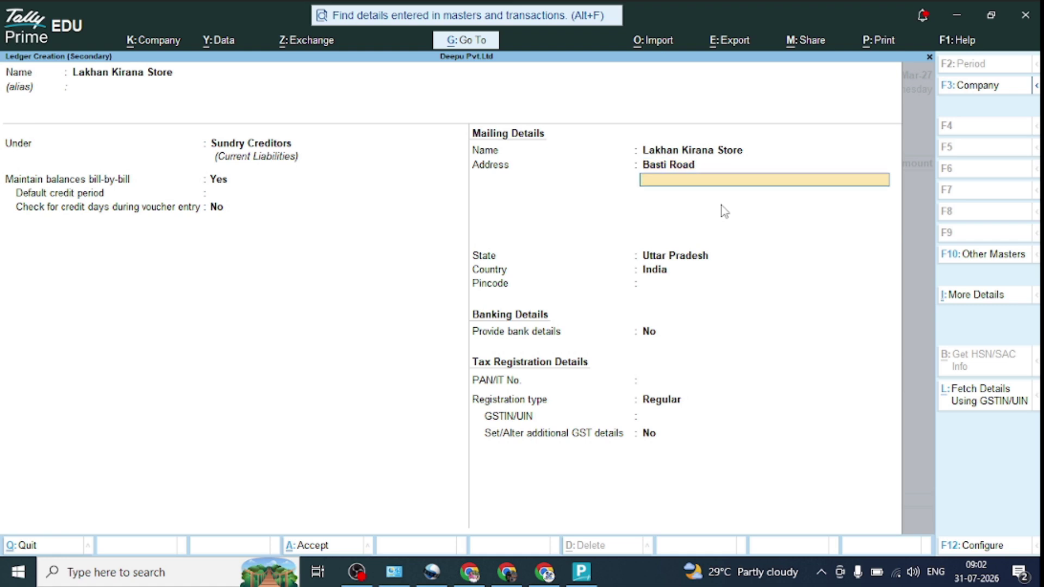
pyautogui.press('Return')
pyautogui.press('Return')
pyautogui.press('Return')
pyautogui.press('Return')
pyautogui.press('Return')
pyautogui.press('Return')
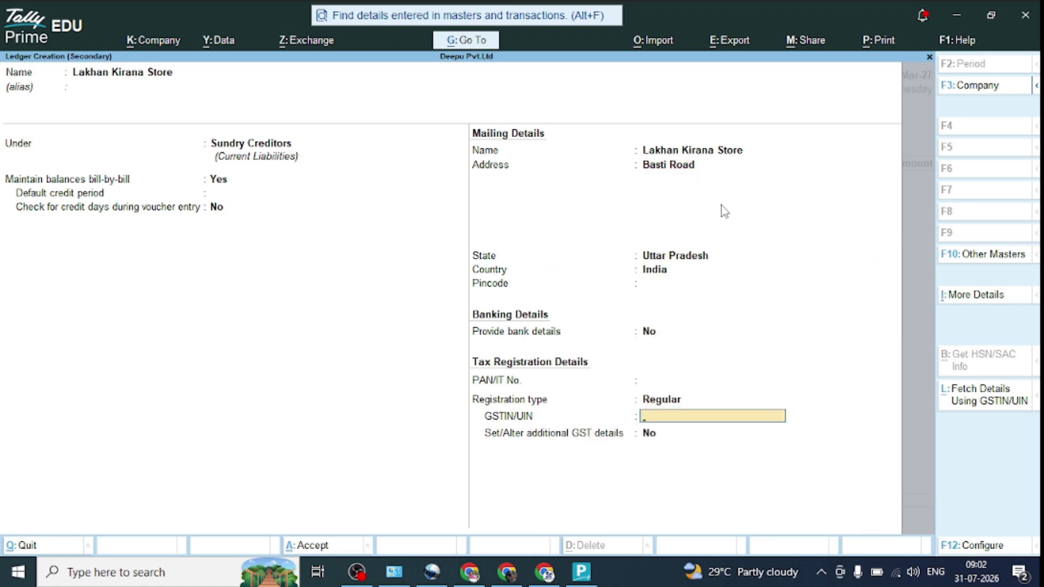
pyautogui.press('Return')
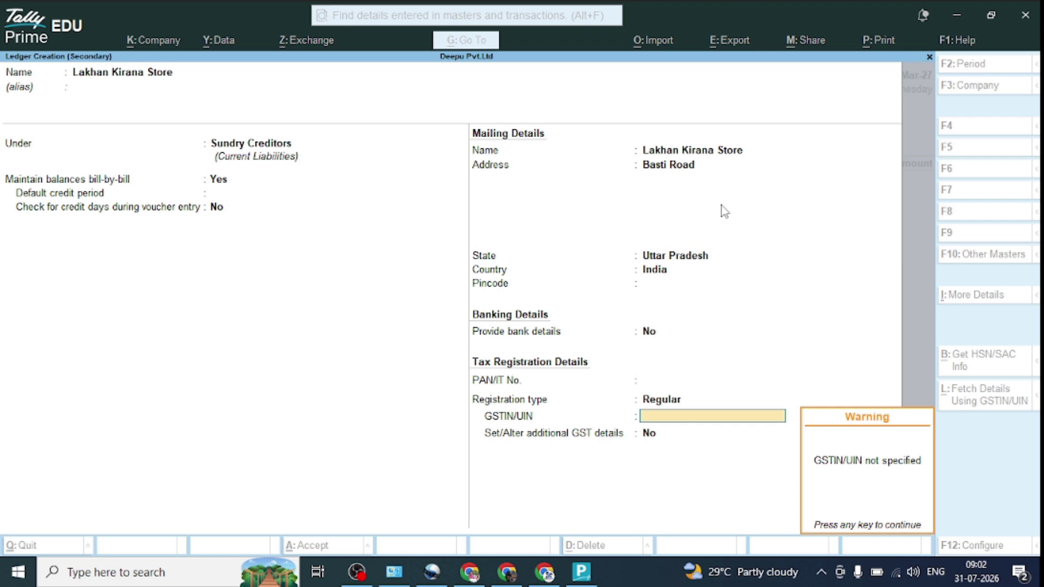
pyautogui.press('Return')
pyautogui.write('y')
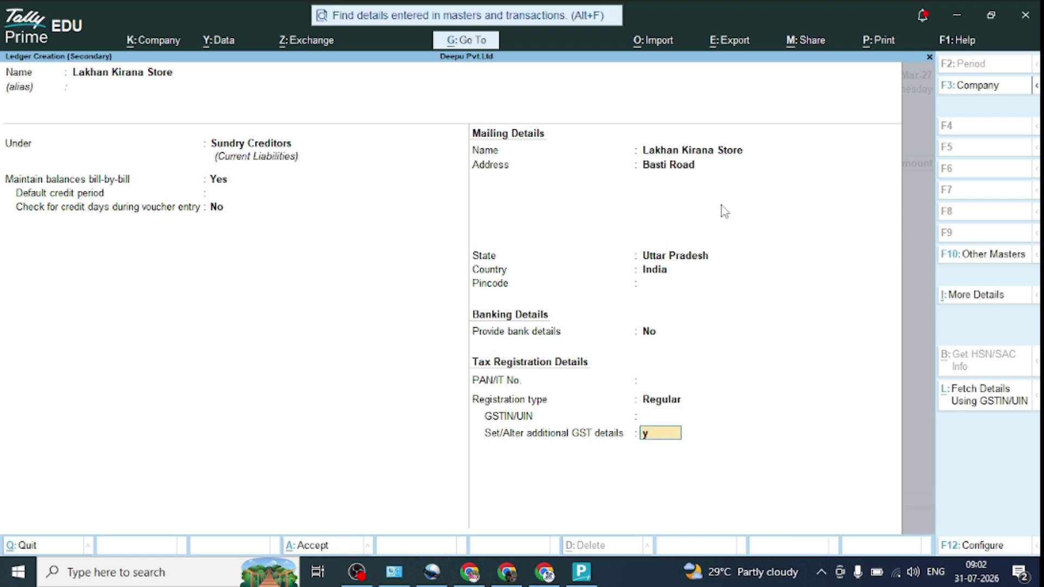
pyautogui.press('Return')
pyautogui.press('Return')
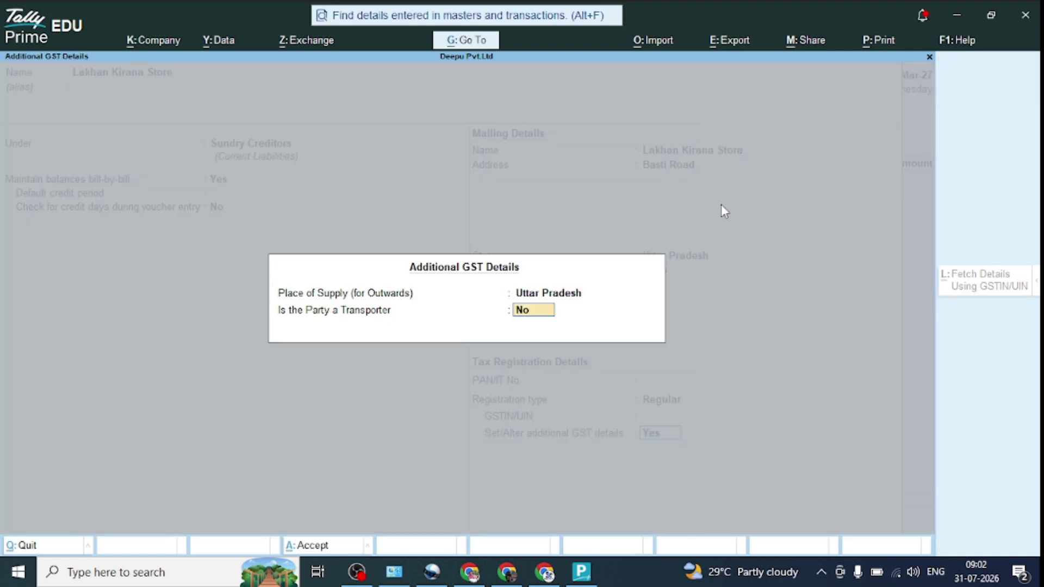
pyautogui.press('Return')
pyautogui.press('Return')
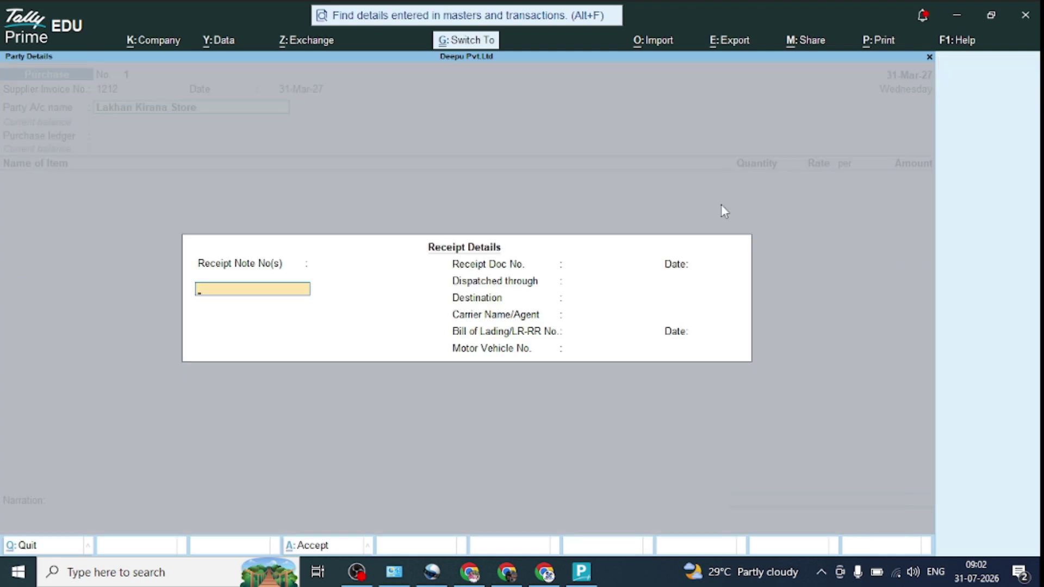
# Step: Accept Lakhan Kirana Store as supplier with Regular registration and Uttar Pradesh place of supply
pyautogui.press('Return')
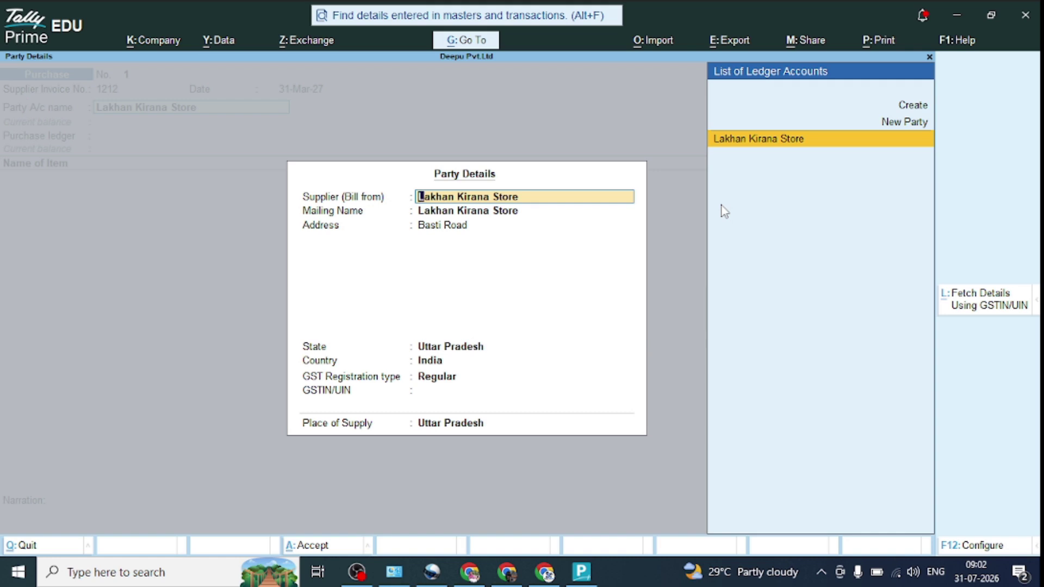
pyautogui.press('Return')
pyautogui.press('Return')
pyautogui.press('Return')
pyautogui.press('Return')
pyautogui.press('Return')
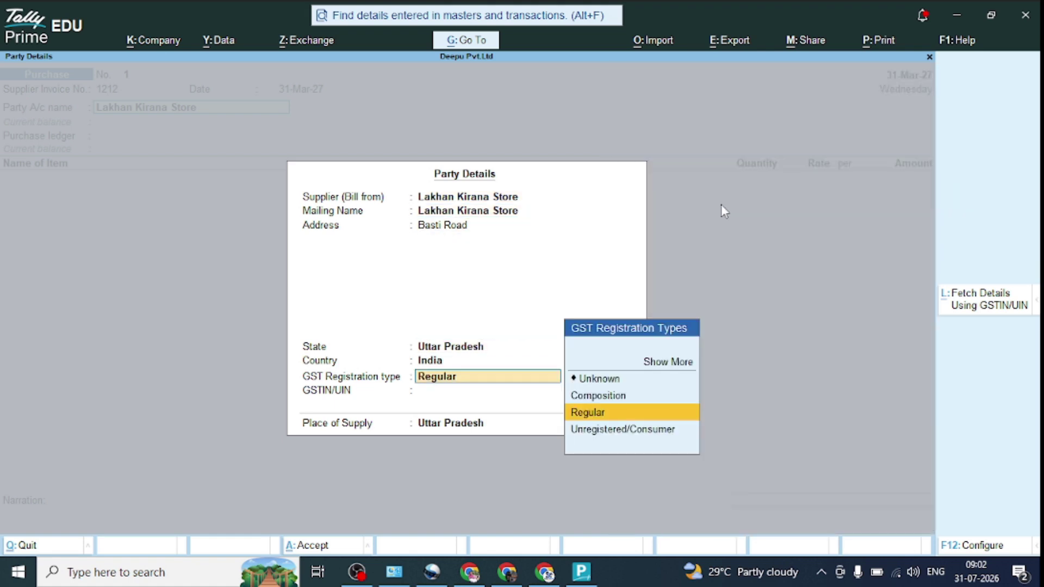
pyautogui.press('Return')
pyautogui.press('Return')
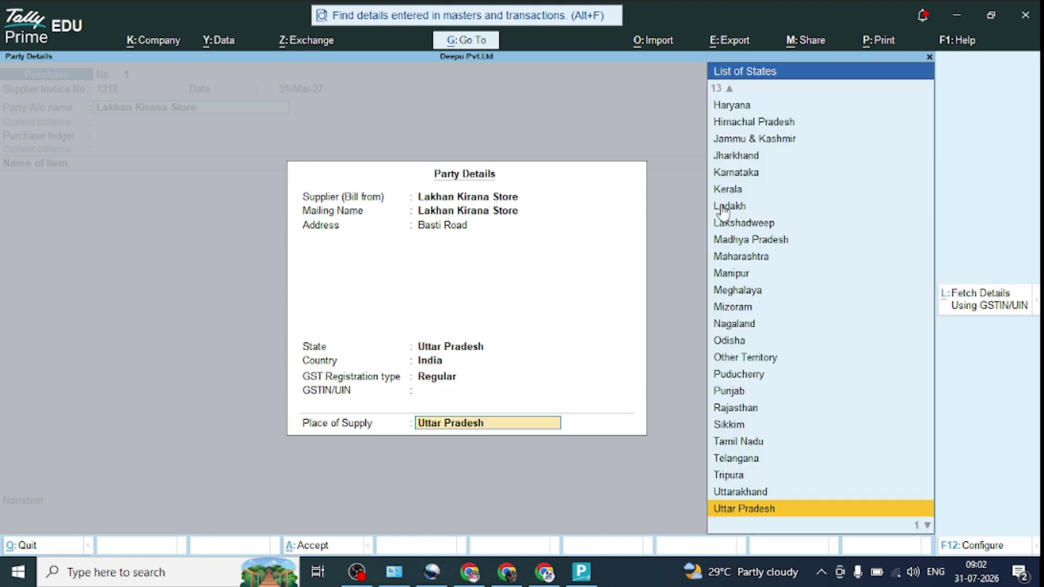
pyautogui.press('Return')
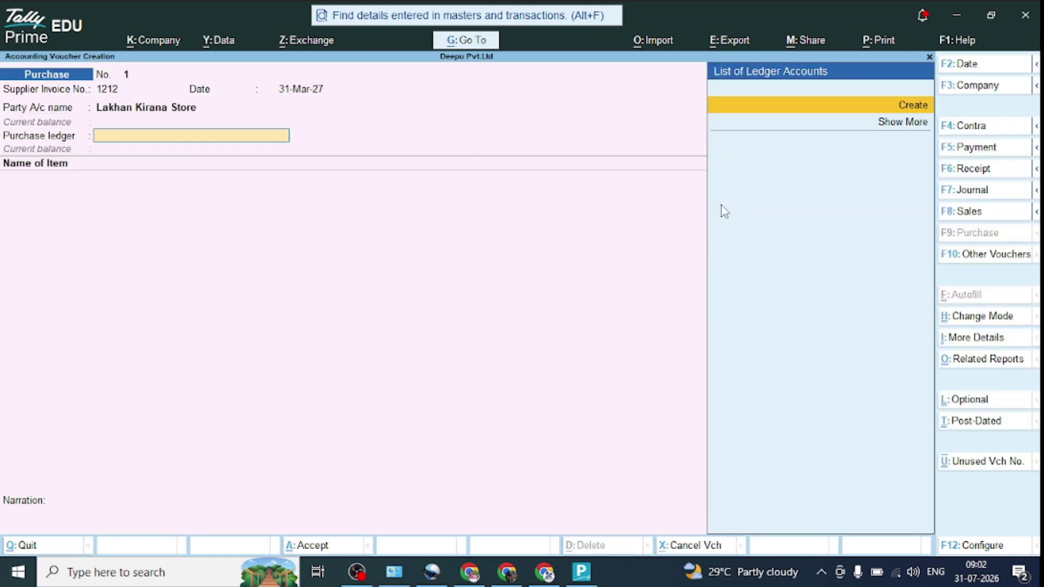
# Step: Create ledger Purcahse Ac under Purchase Accounts with HSN/SAC code 1212
pyautogui.press('Return')
pyautogui.write('Pur')
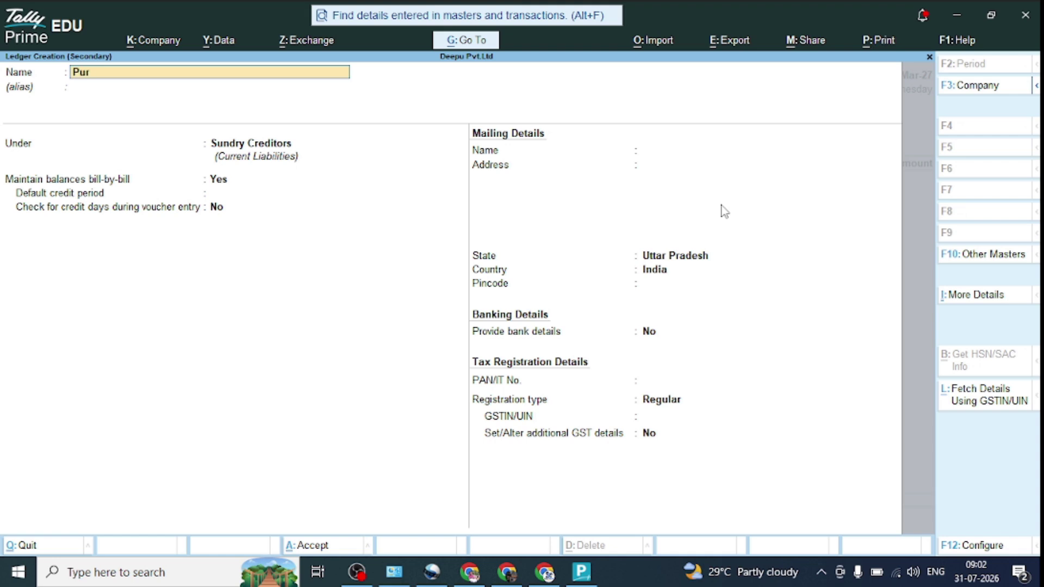
pyautogui.write('cahse Ac')
pyautogui.press('Return')
pyautogui.press('Return')
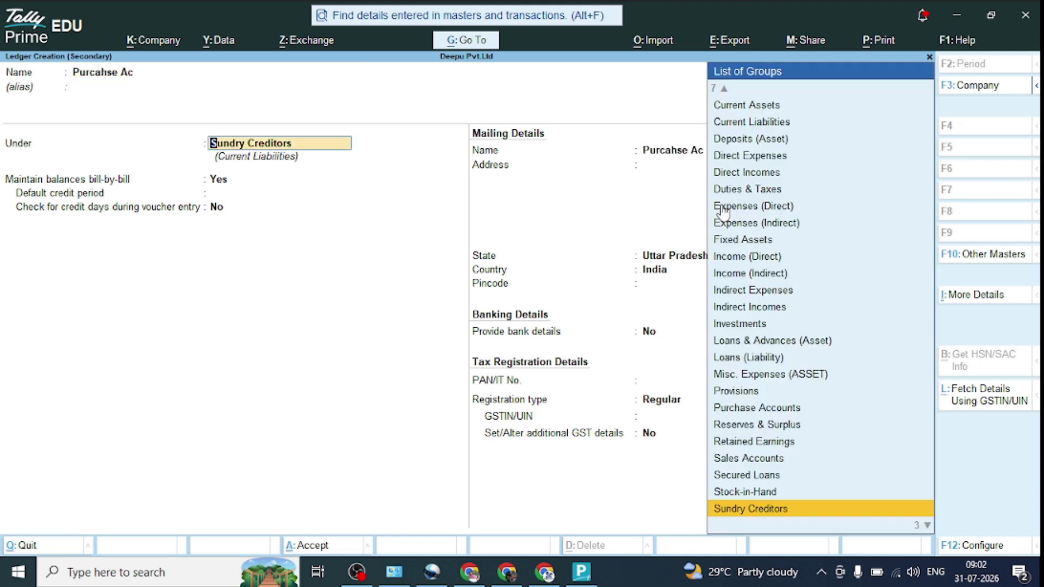
pyautogui.write('Pu')
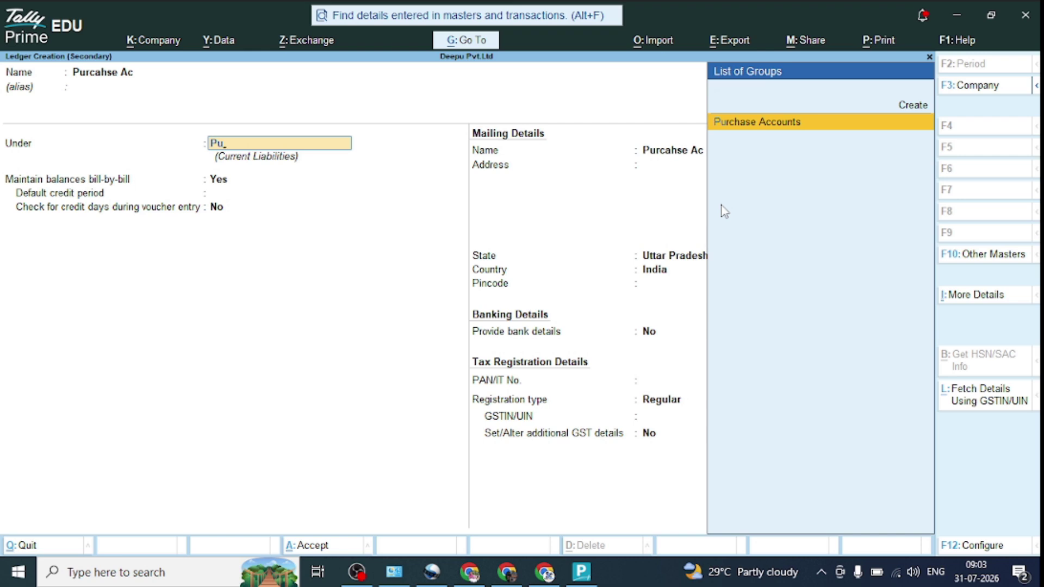
pyautogui.press('Return')
pyautogui.press('Return')
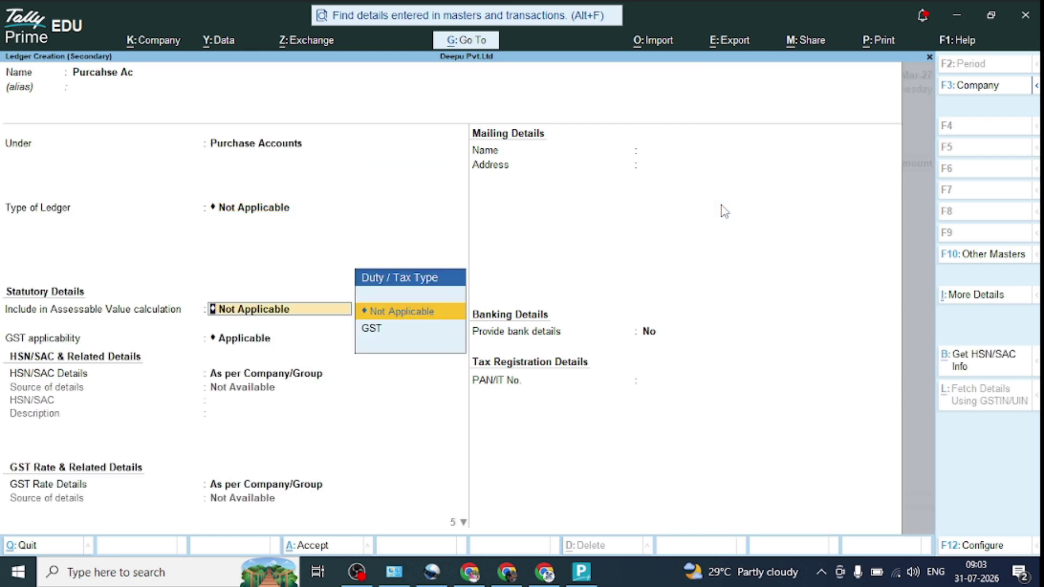
pyautogui.press('Return')
pyautogui.press('Return')
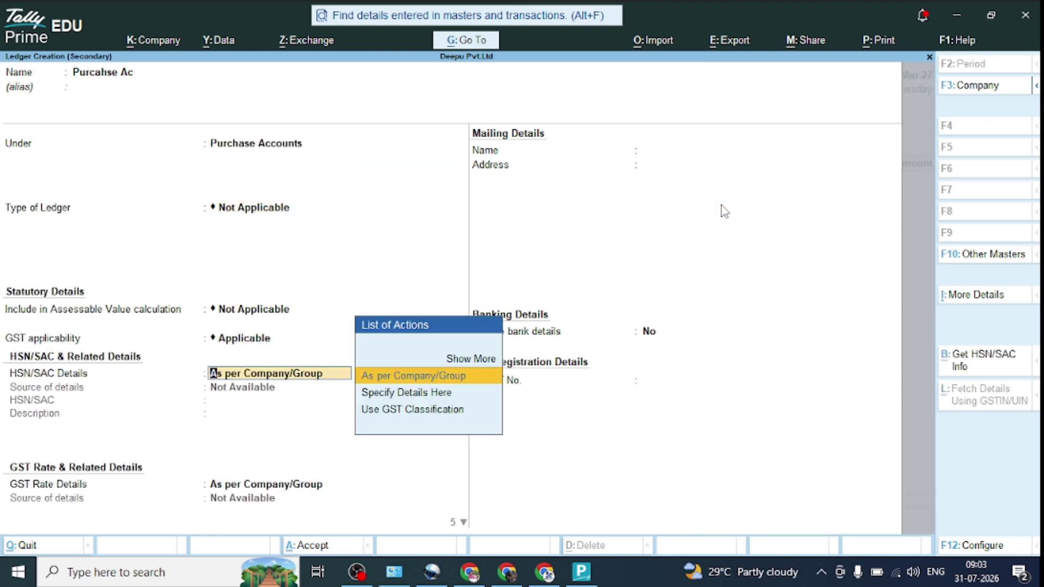
pyautogui.press('Down')
pyautogui.press('Return')
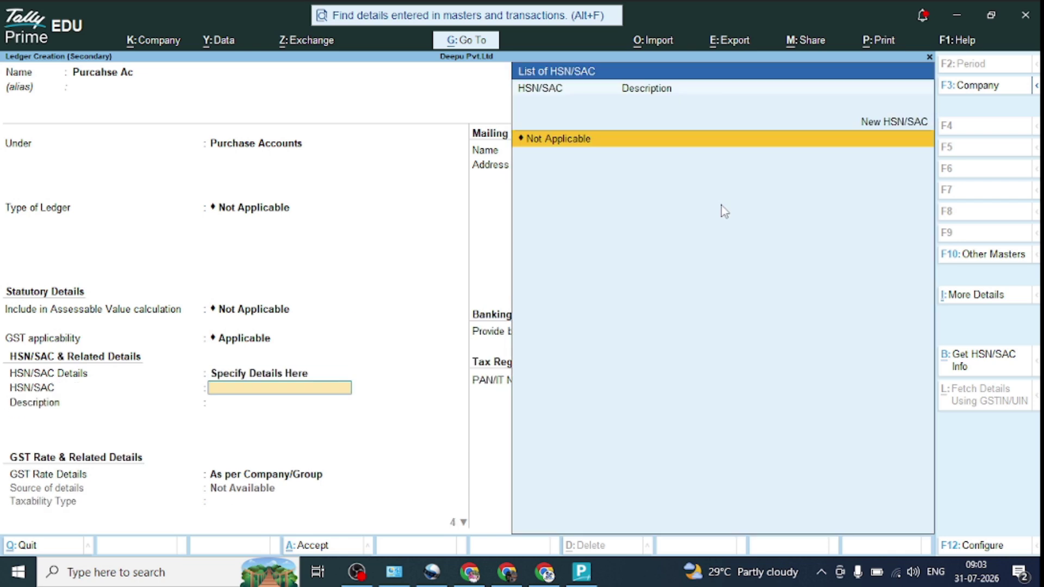
pyautogui.write('1212')
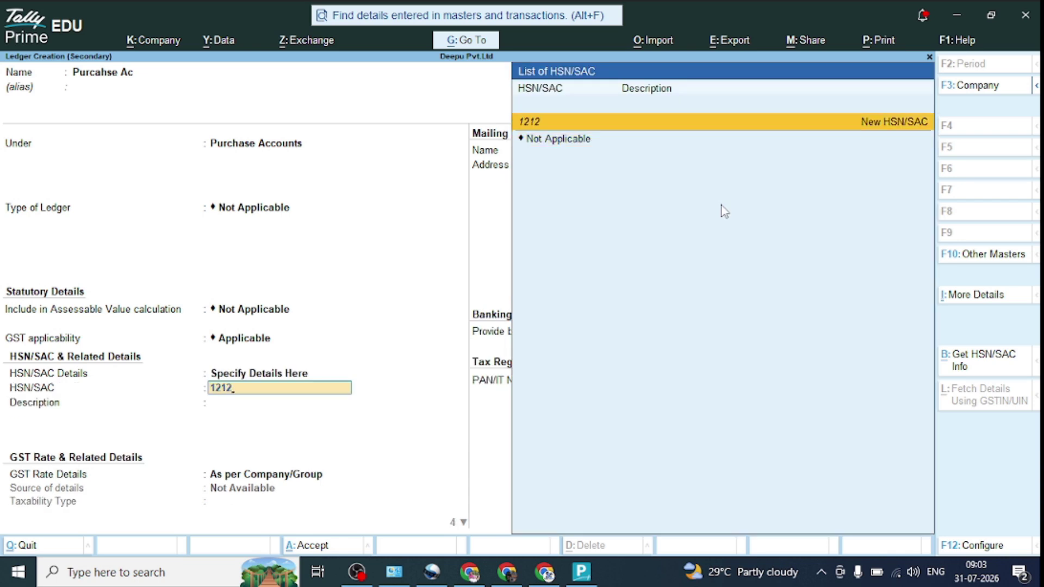
pyautogui.press('Return')
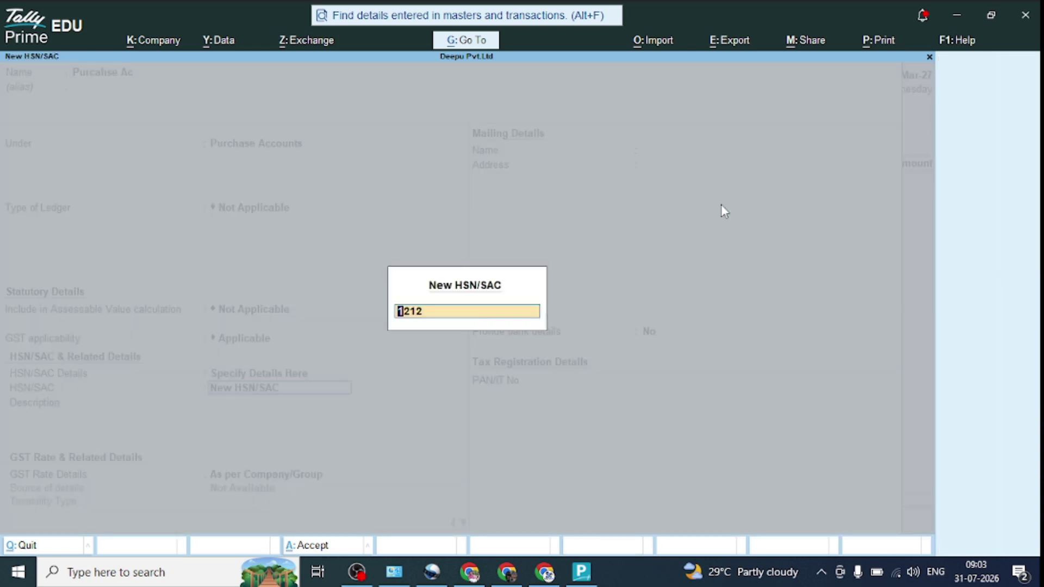
pyautogui.press('Return')
# Step: Mark Purcahse Ac taxable at 12% IGST with Goods supply type and save it
pyautogui.press('Return')
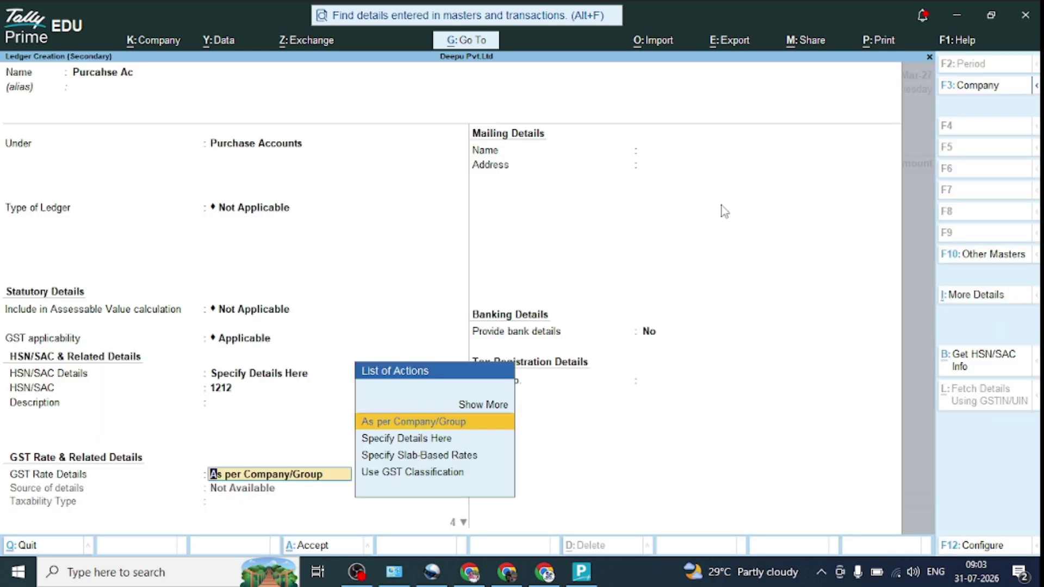
pyautogui.press('Down')
pyautogui.press('Return')
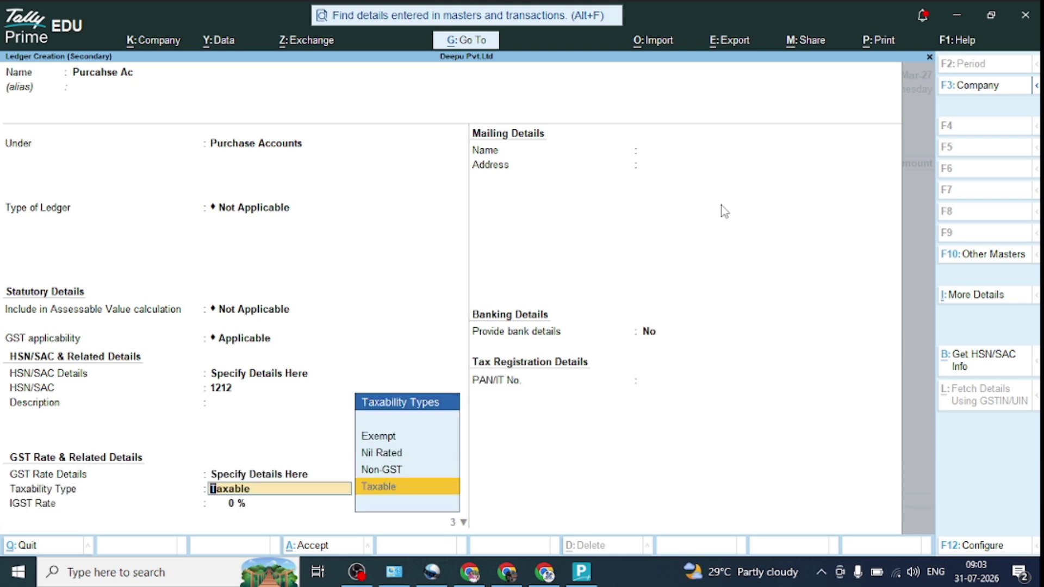
pyautogui.press('Return')
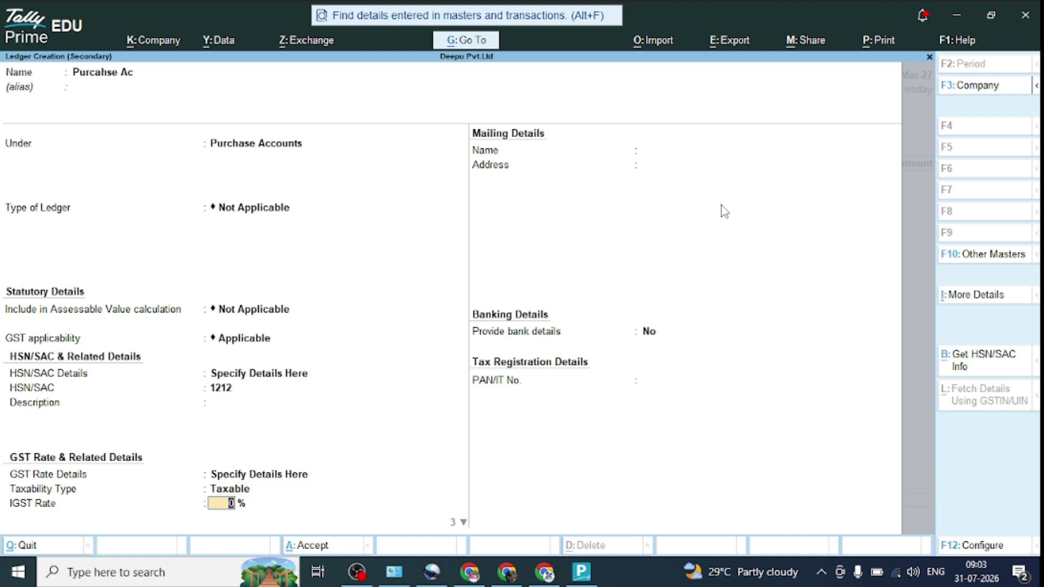
pyautogui.write('12')
pyautogui.press('Return')
pyautogui.press('Return')
pyautogui.press('Return')
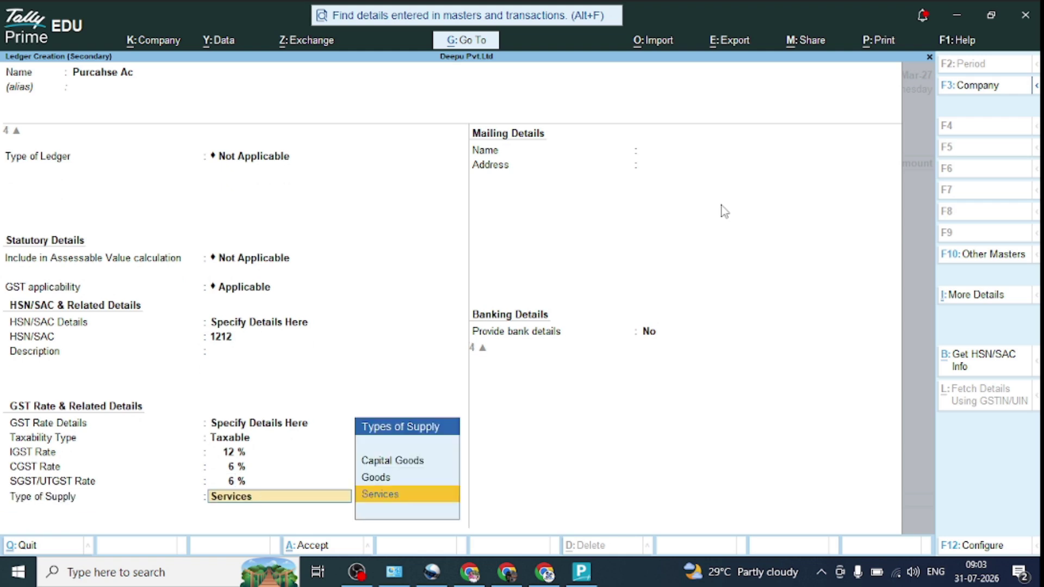
pyautogui.press('Return')
pyautogui.press('BackSpace')
pyautogui.press('Up')
pyautogui.press('Return')
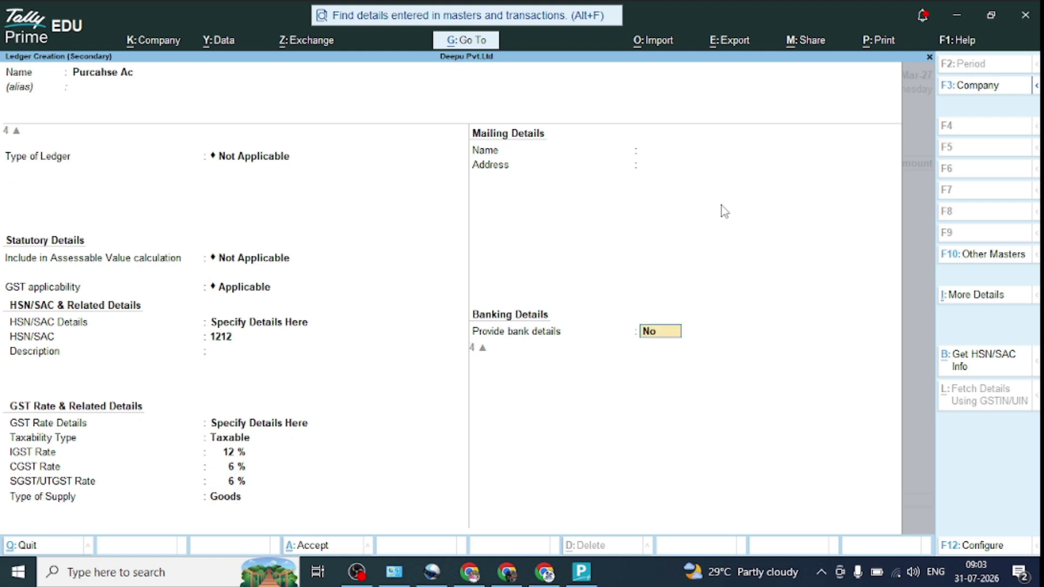
pyautogui.press('Return')
pyautogui.press('Return')
pyautogui.press('Return')
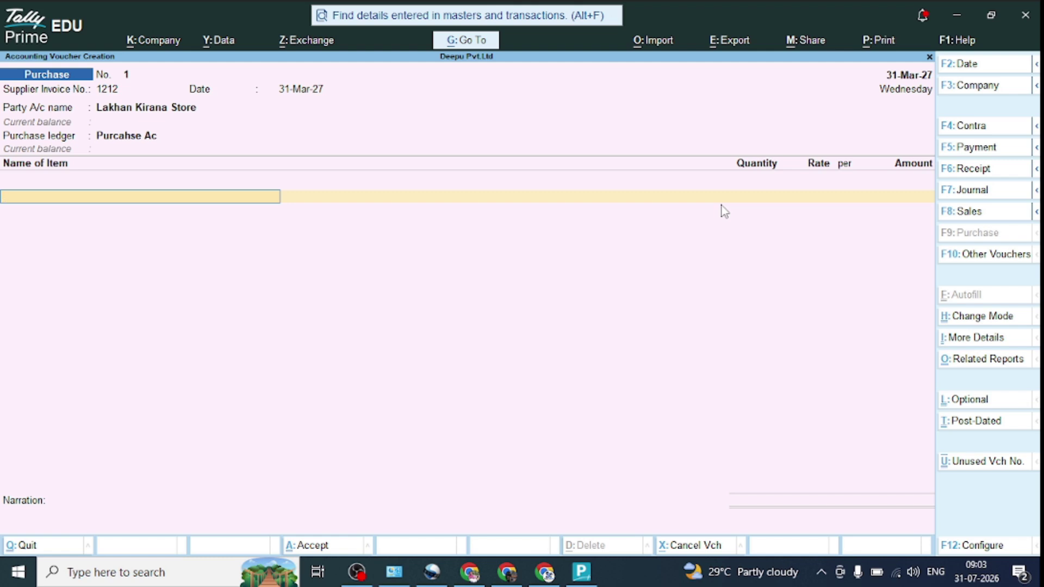
# Step: Create stock item Suger under Primary with a new unit kg (KGS-KILOGRAMS)
pyautogui.hotkey('alt', 'c')
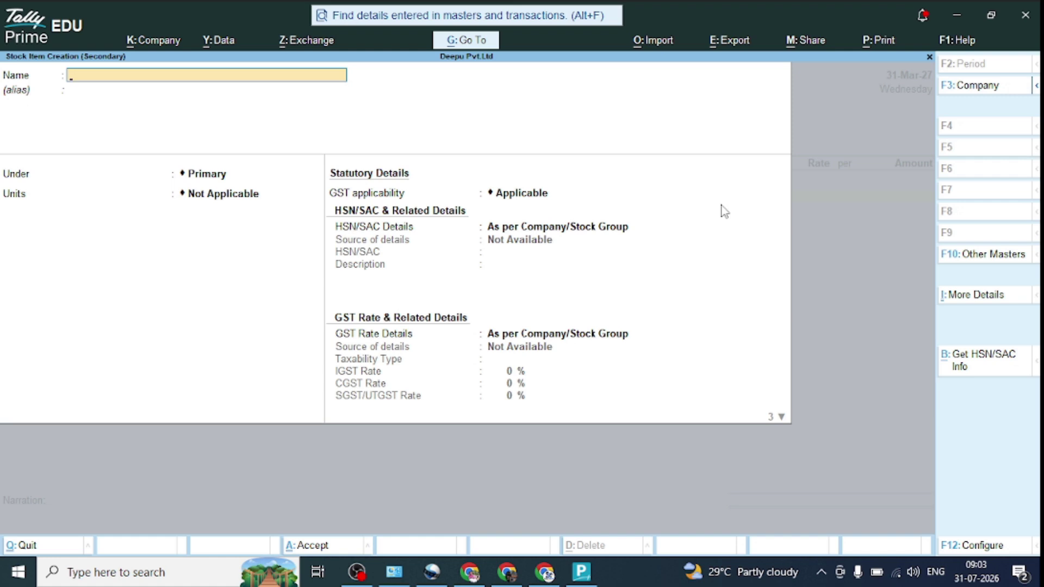
pyautogui.write('Suger')
pyautogui.press('Return')
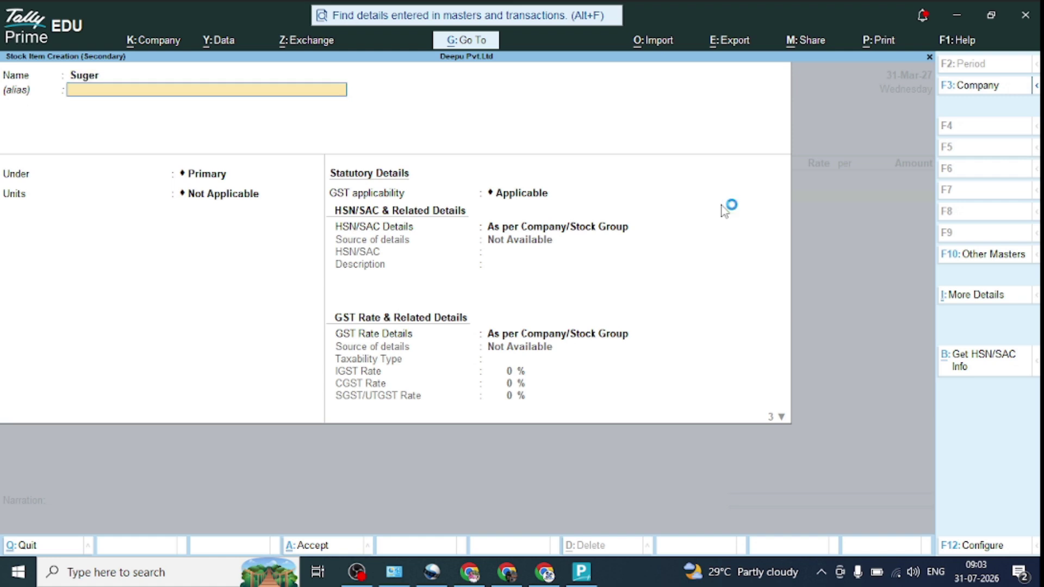
pyautogui.press('Return')
pyautogui.press('Return')
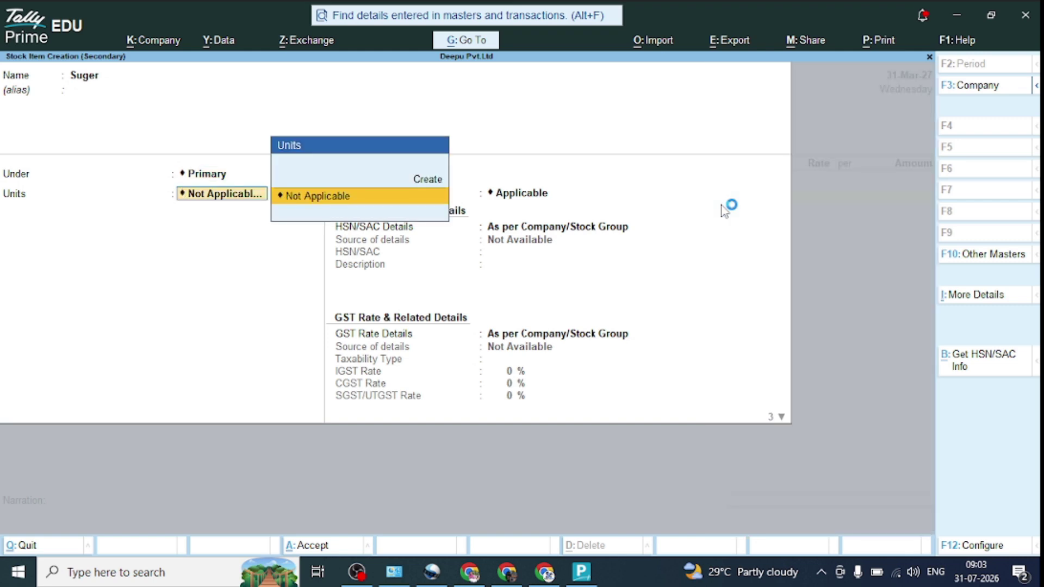
pyautogui.press('Up')
pyautogui.press('Return')
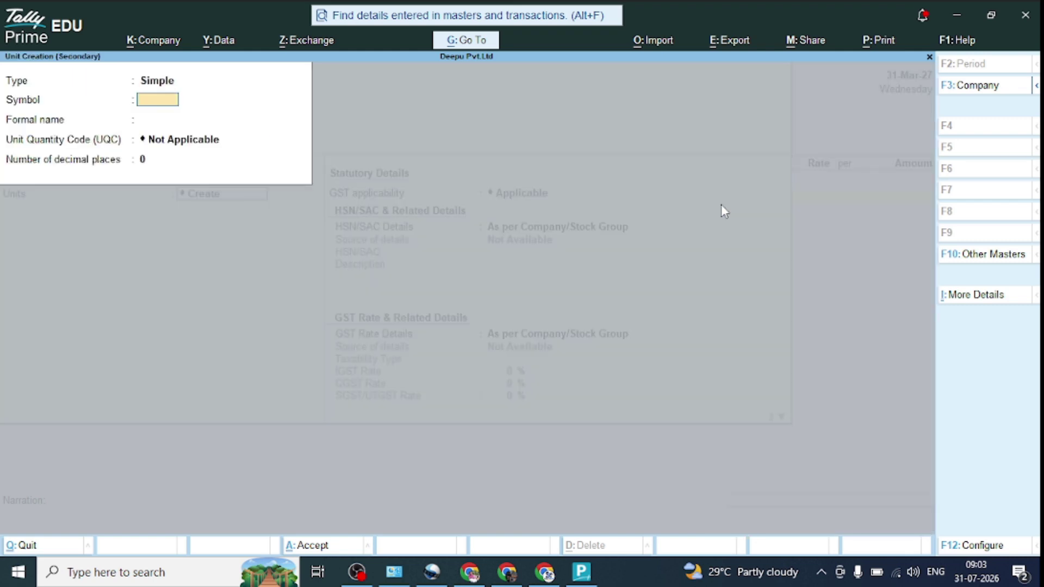
pyautogui.write('kg')
pyautogui.press('Return')
pyautogui.press('Return')
pyautogui.write('kg')
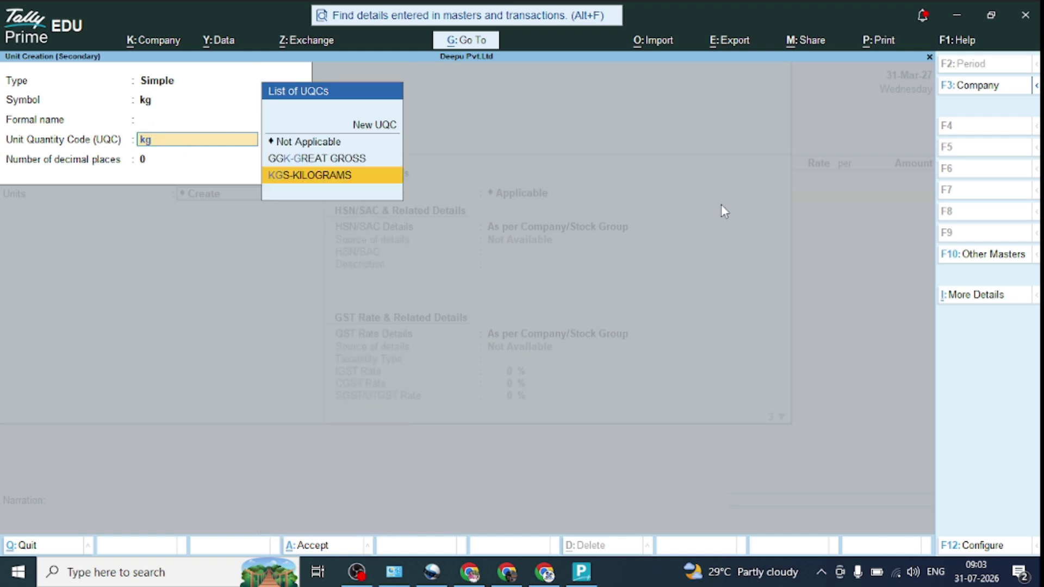
pyautogui.write('s')
pyautogui.press('Return')
pyautogui.press('Return')
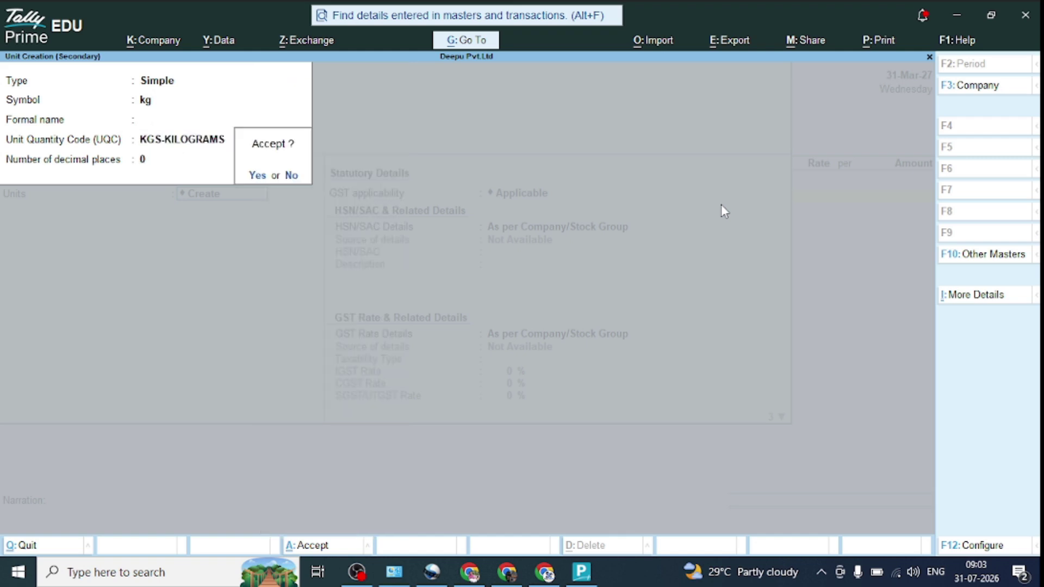
pyautogui.press('Return')
pyautogui.press('Return')
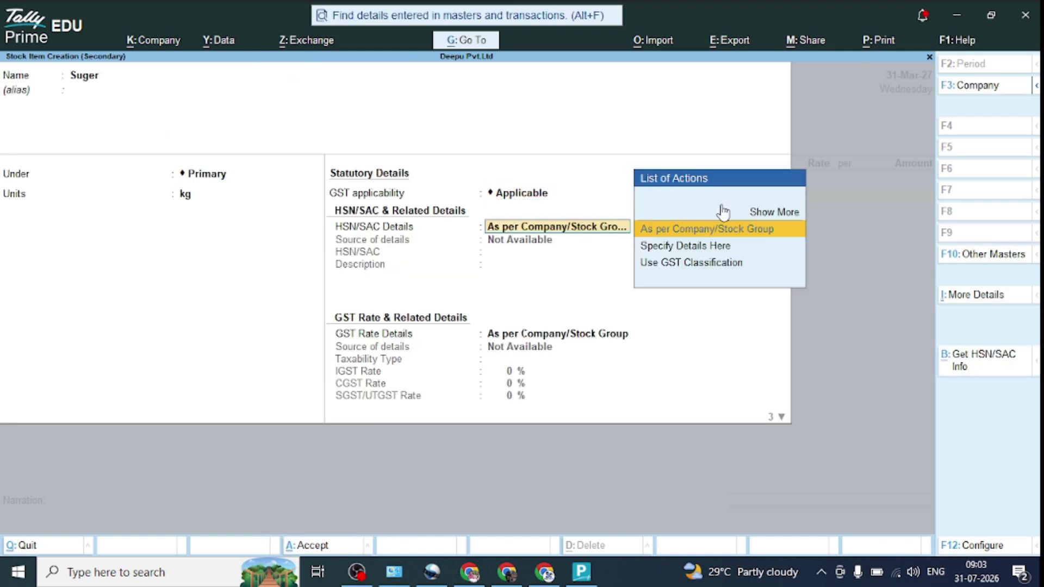
pyautogui.press('Down')
# Step: Give Suger HSN 1111, taxable 12% IGST, Goods supply type, and save the item
pyautogui.press('Return')
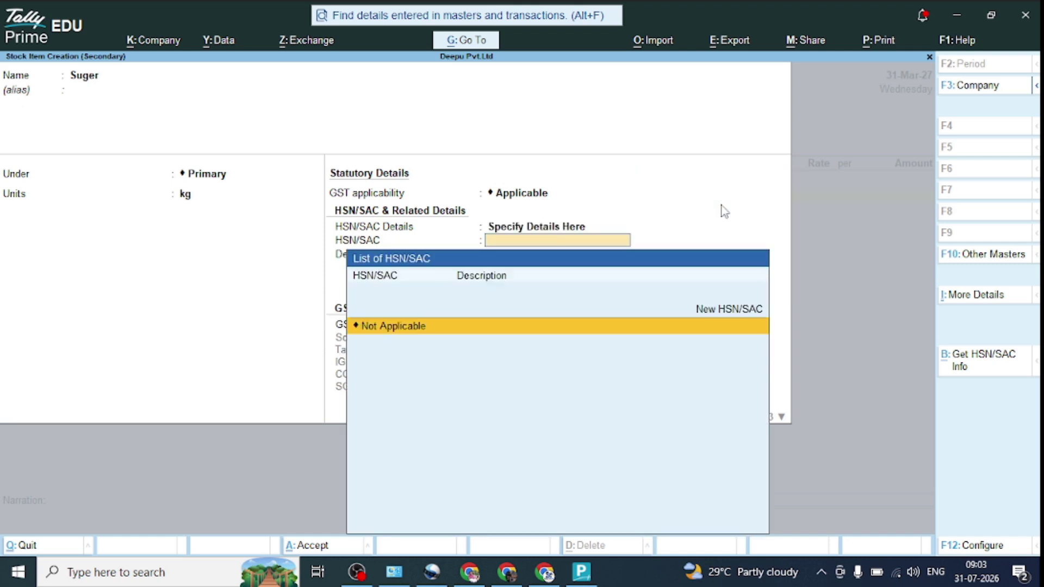
pyautogui.write('1111')
pyautogui.press('Return')
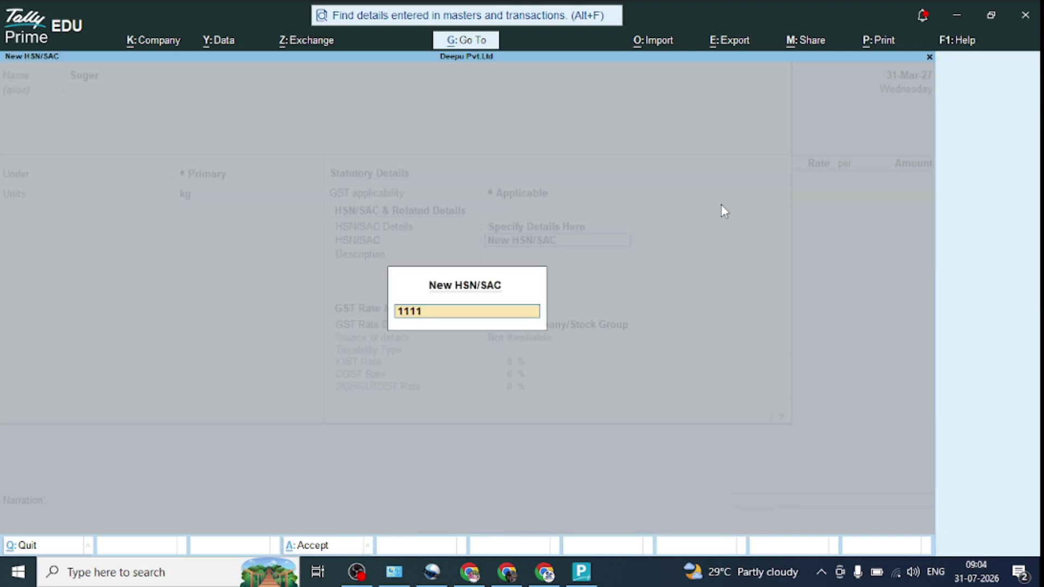
pyautogui.press('Return')
pyautogui.press('Return')
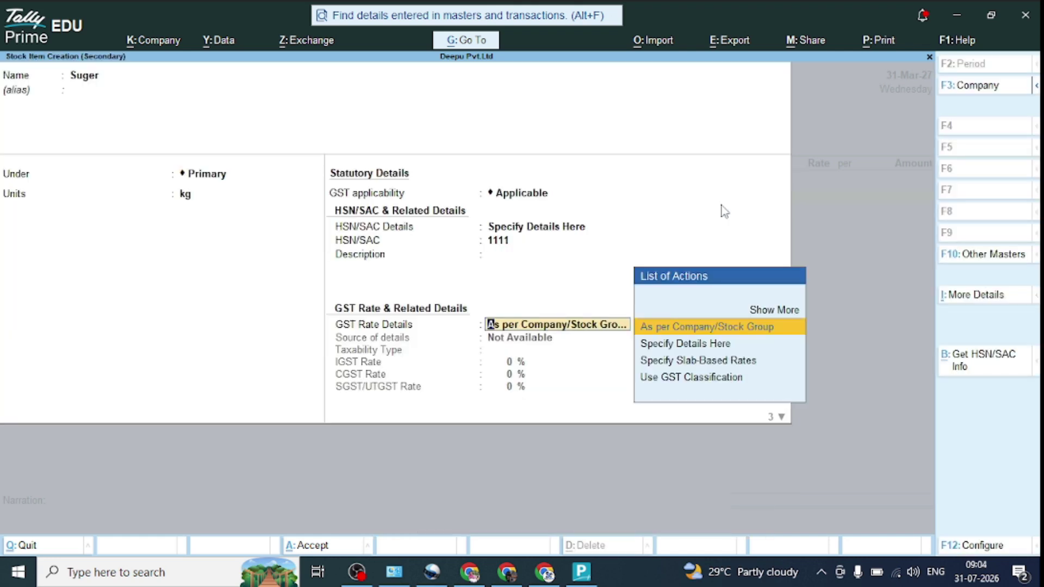
pyautogui.press('Down')
pyautogui.press('Return')
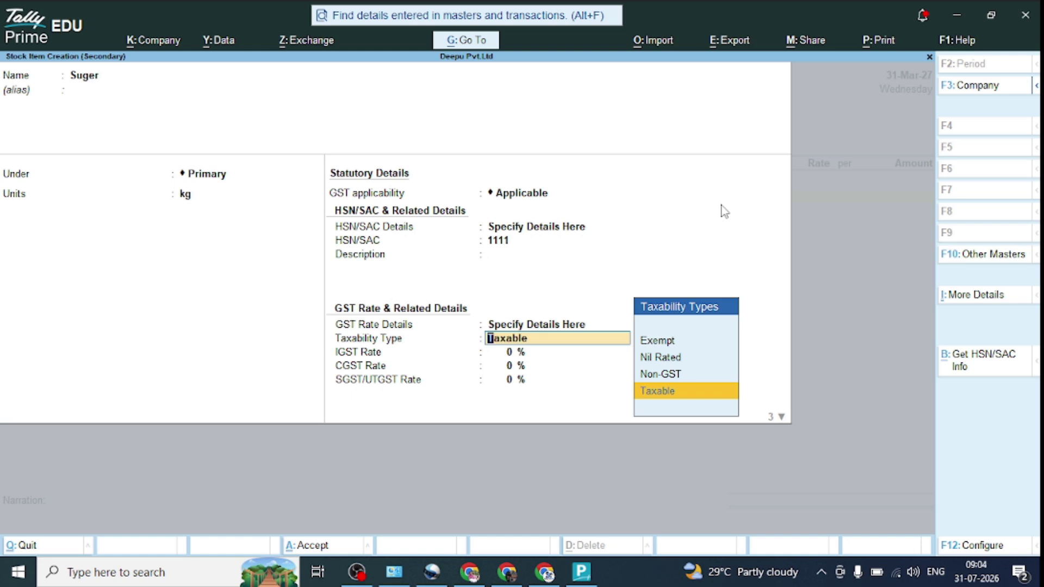
pyautogui.press('Return')
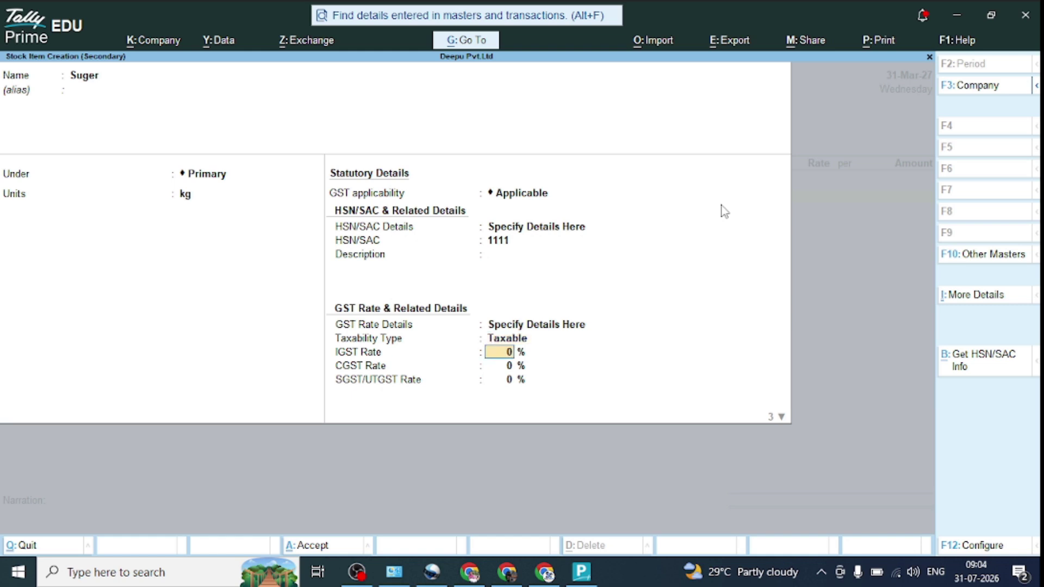
pyautogui.write('12')
pyautogui.press('Return')
pyautogui.press('Return')
pyautogui.press('Return')
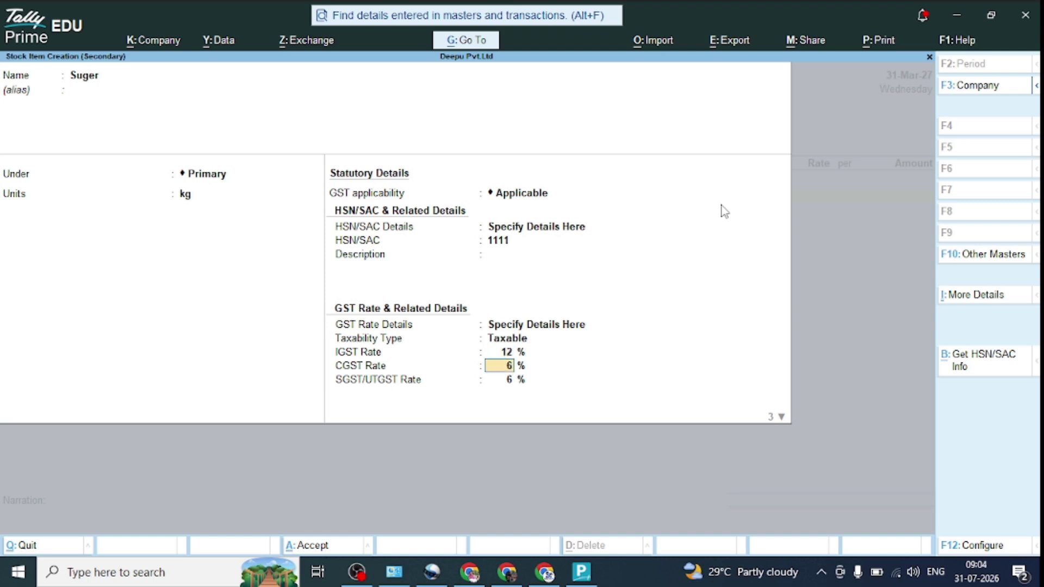
pyautogui.press('Return')
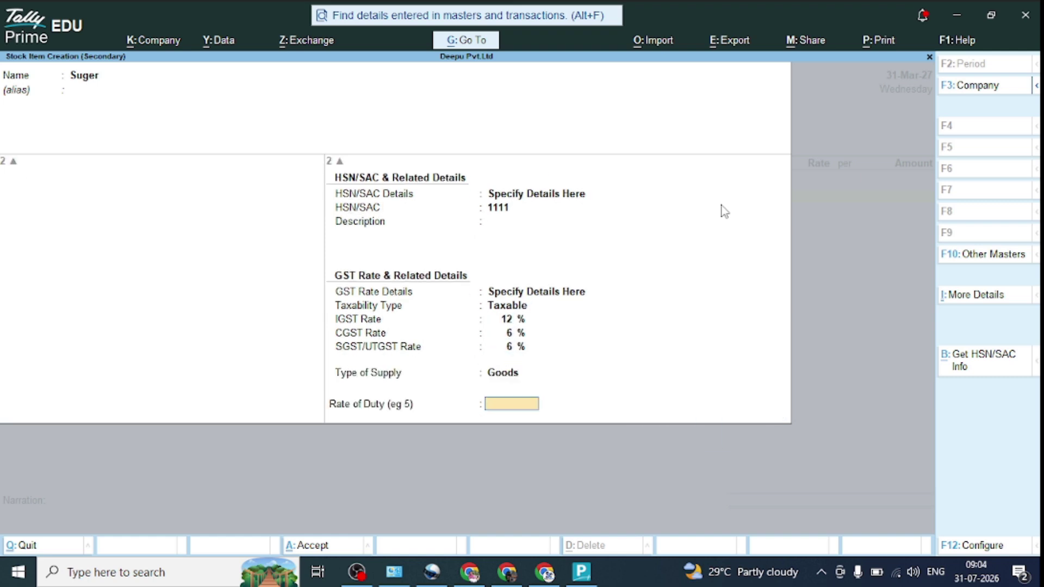
pyautogui.press('Return')
pyautogui.press('Return')
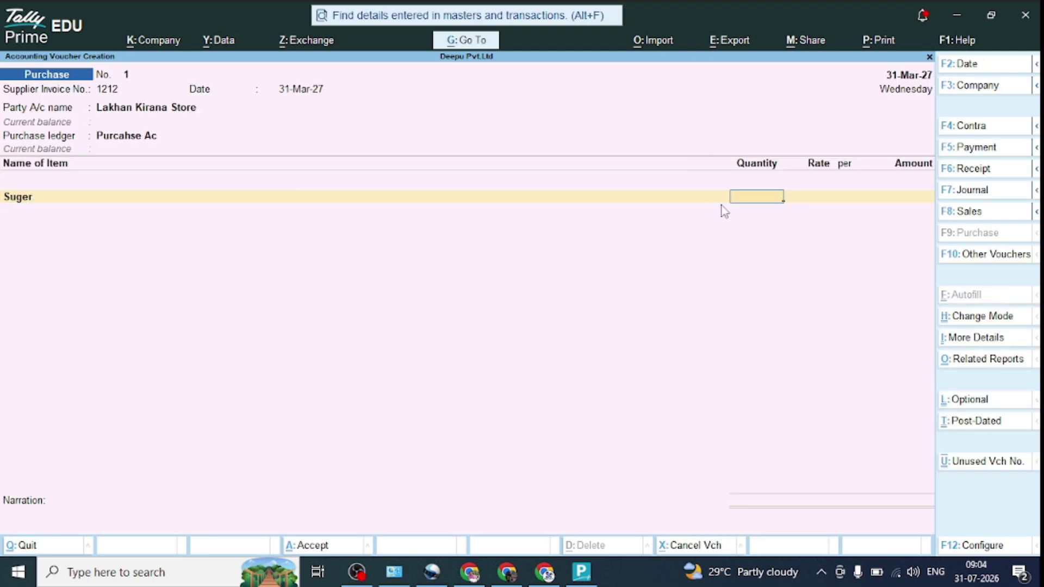
# Step: Enter 12 kg of Suger at 50 (600.00), end item entry, and start a new tax ledger
pyautogui.write('12')
pyautogui.press('Return')
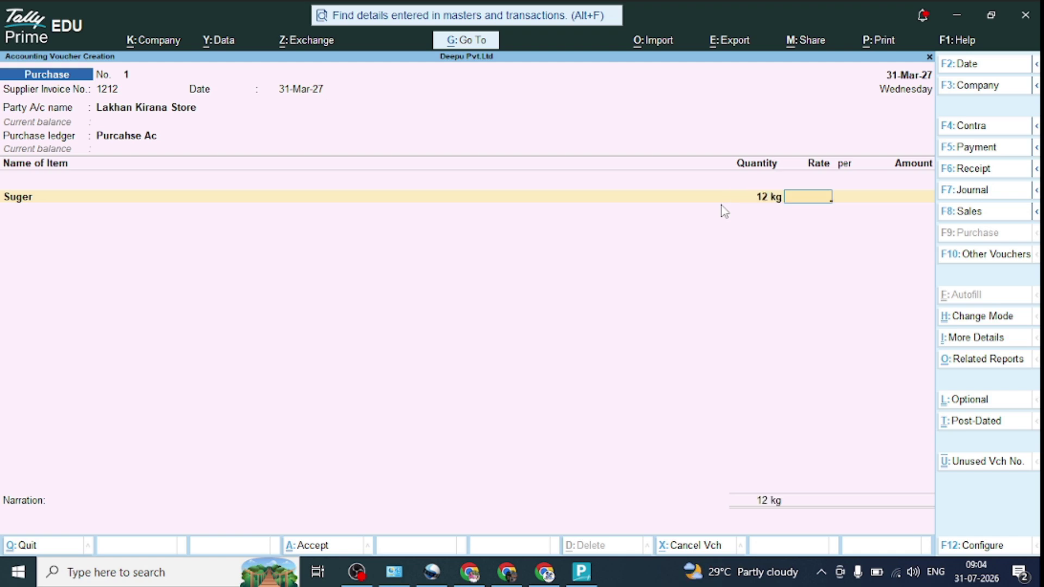
pyautogui.write('50')
pyautogui.press('Return')
pyautogui.press('Return')
pyautogui.press('Return')
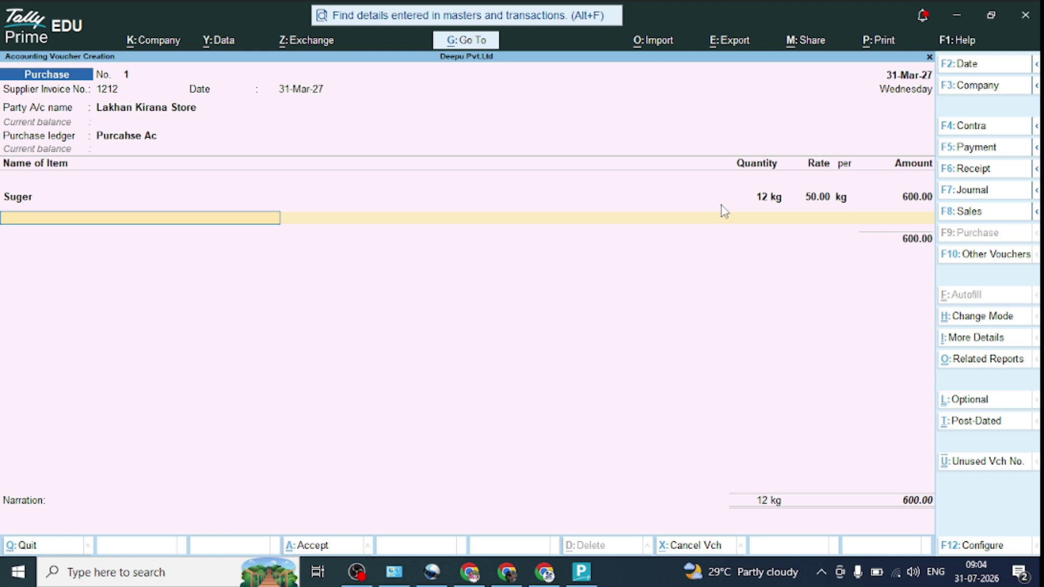
pyautogui.press('Return')
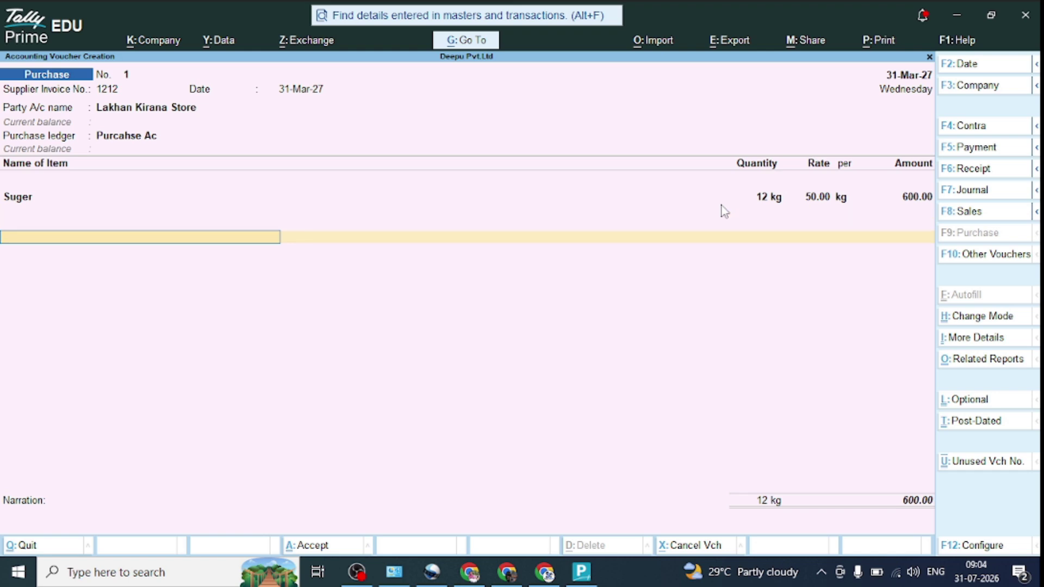
pyautogui.hotkey('alt', 'c')
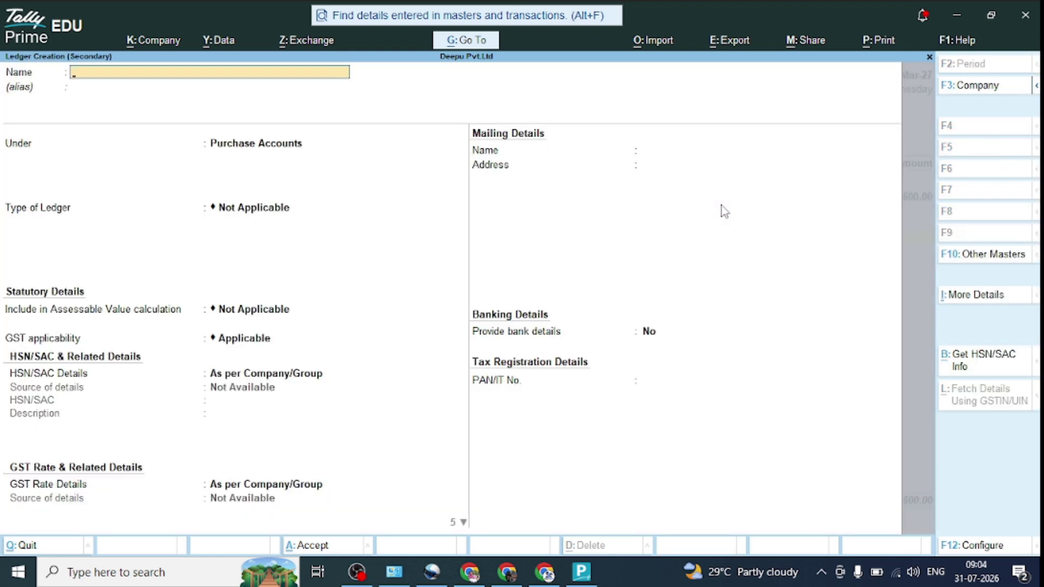
# Step: Create ledger Cgst under Duties & Taxes (GST, tax type CGST) and enter it at 36.00
pyautogui.write('Cgst')
pyautogui.press('Return')
pyautogui.press('Return')
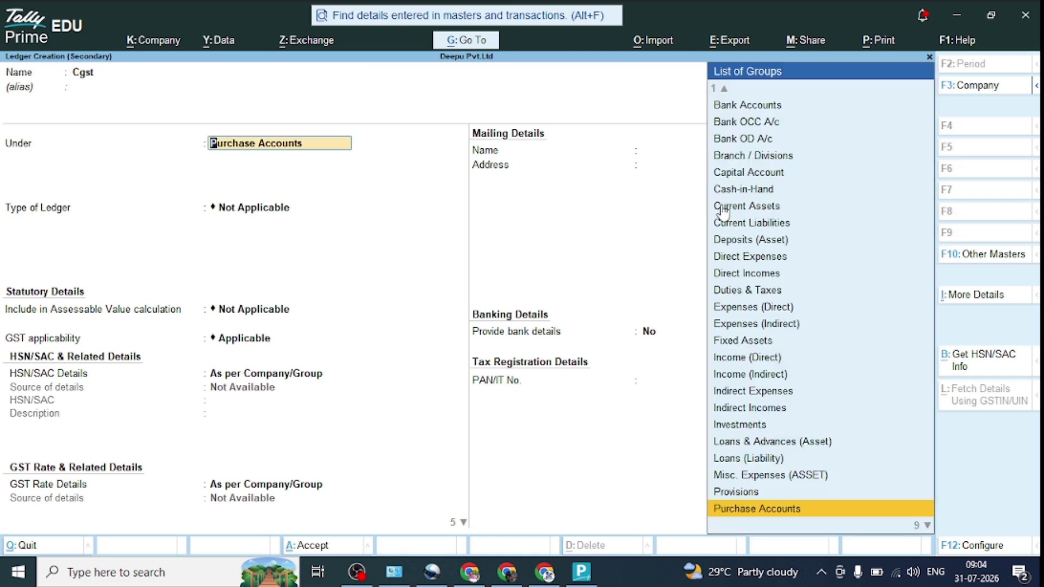
pyautogui.write('Du')
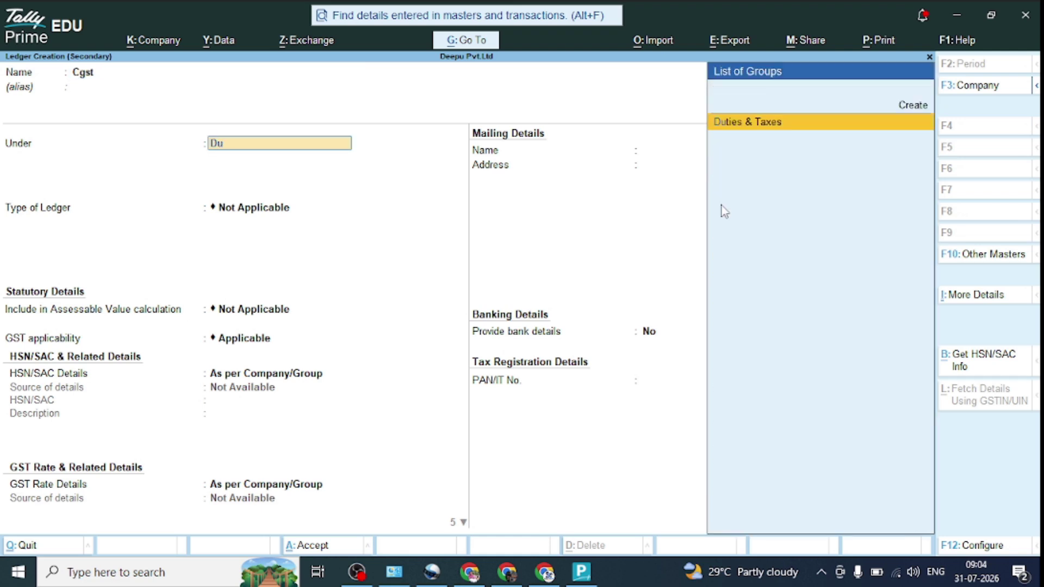
pyautogui.press('Return')
pyautogui.press('Up')
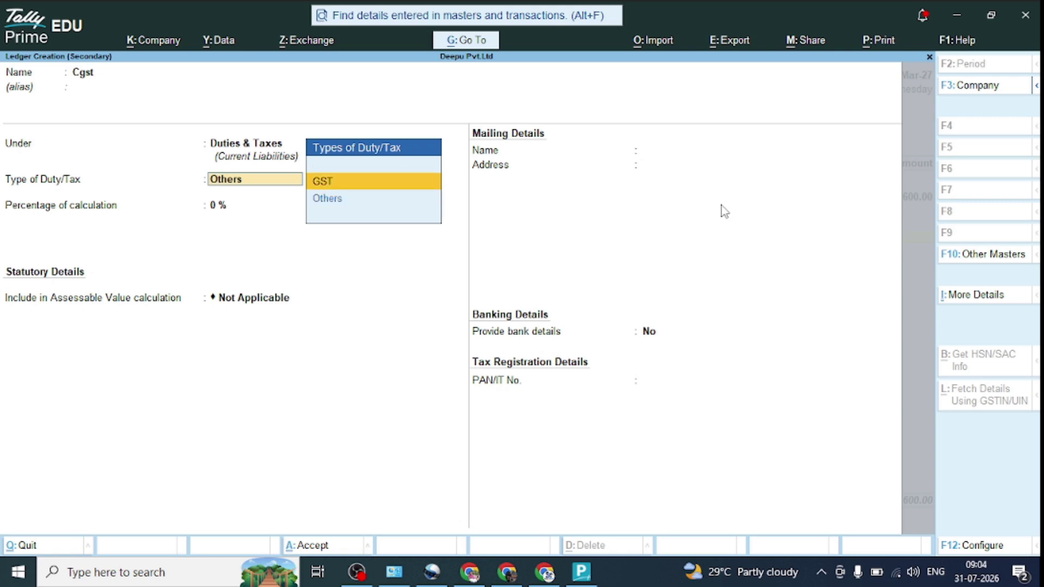
pyautogui.press('Return')
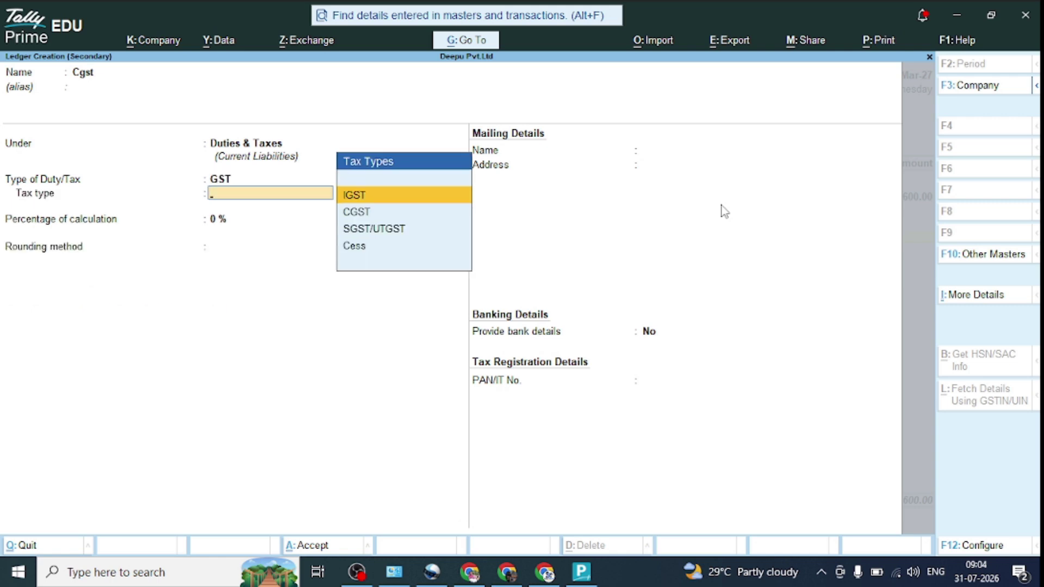
pyautogui.press('Down')
pyautogui.press('Return')
pyautogui.press('Return')
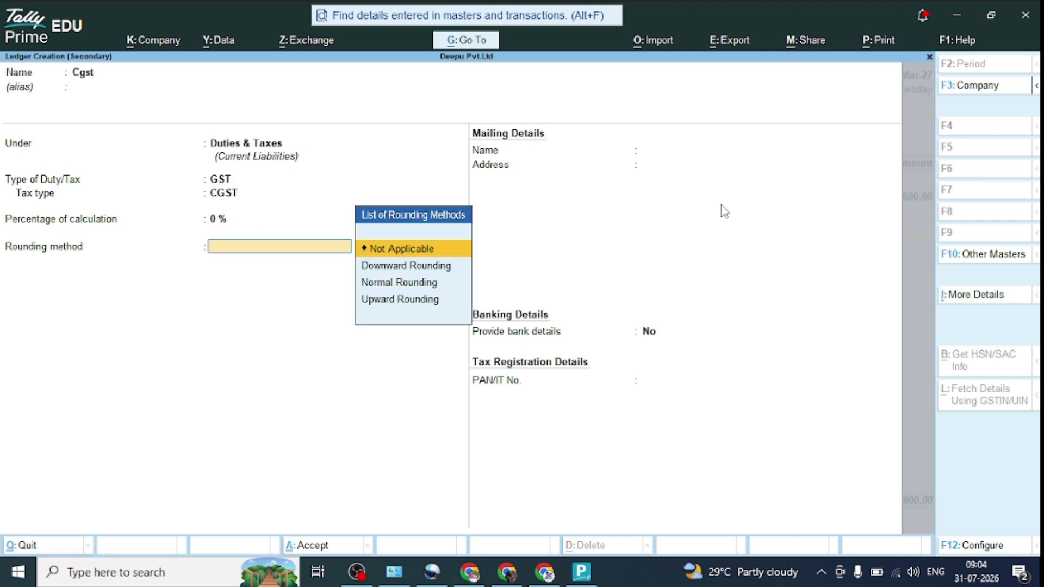
pyautogui.press('Return')
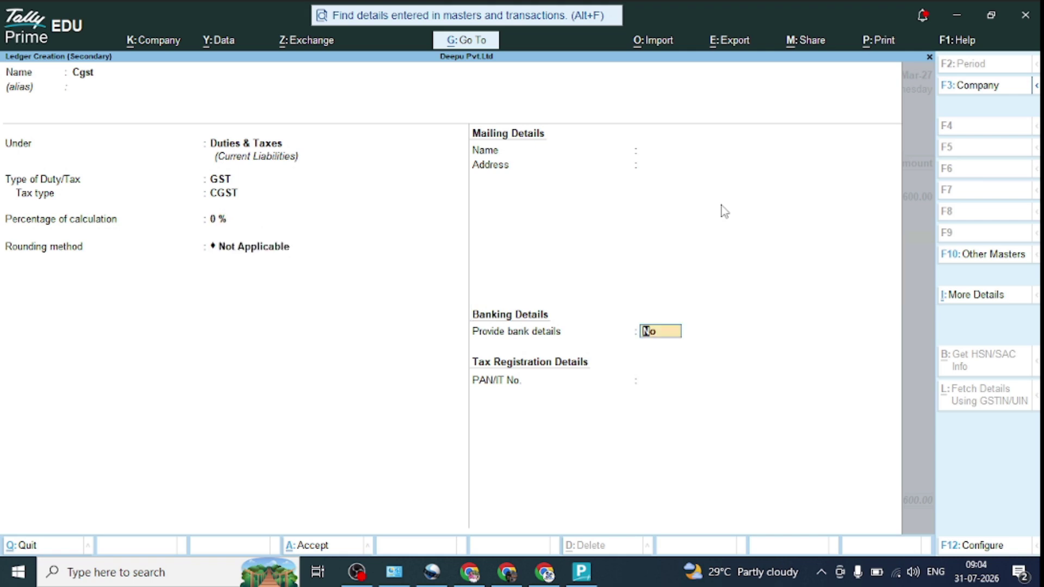
pyautogui.press('Return')
pyautogui.press('y')
pyautogui.press('Return')
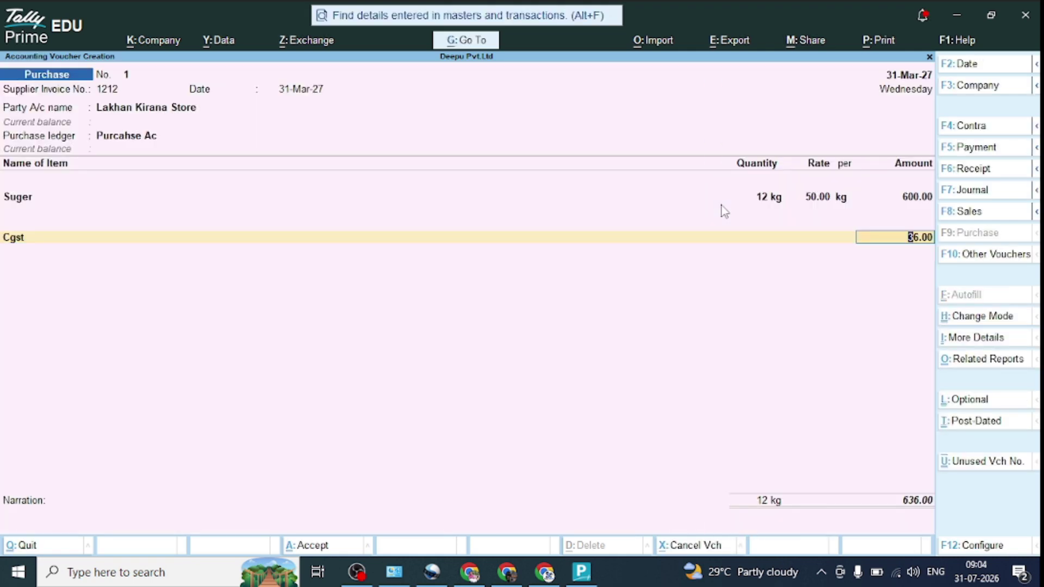
pyautogui.press('Return')
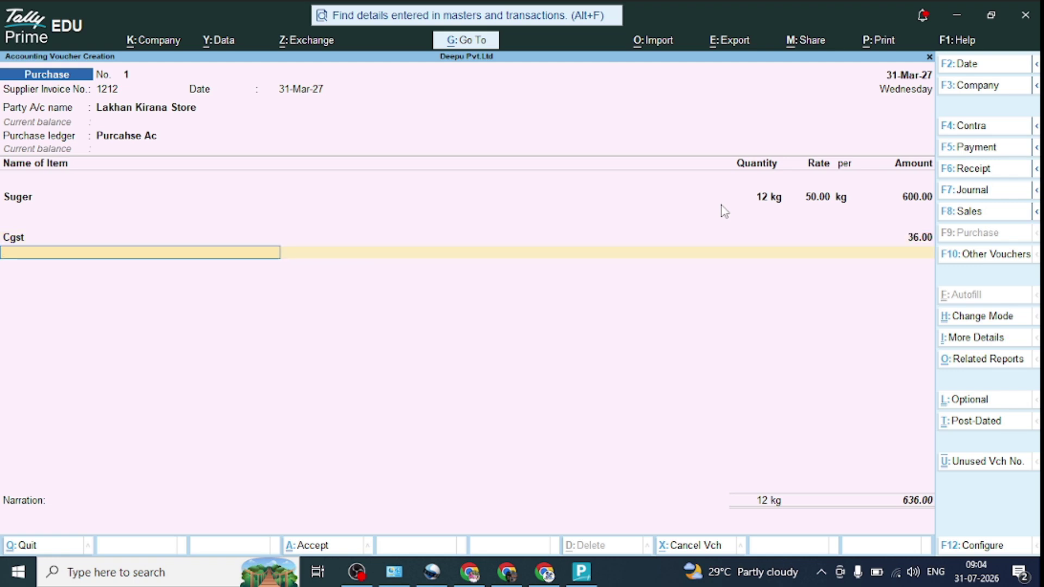
# Step: Create ledger Sgst under Duties & Taxes with duty type GST and tax type SGST/UTGST
pyautogui.hotkey('alt', 'c')
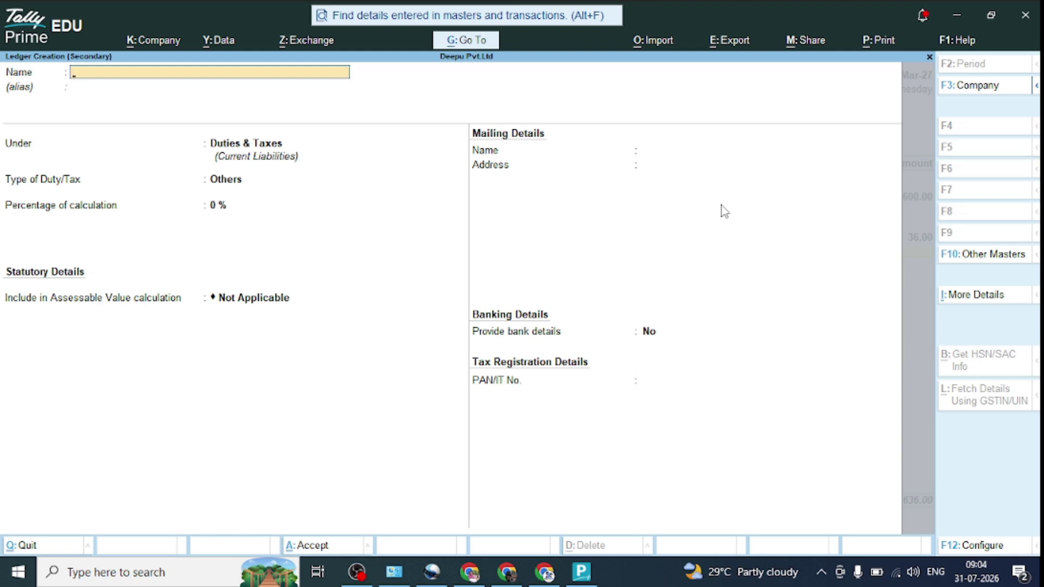
pyautogui.write('Sgst')
pyautogui.press('Return')
pyautogui.press('Return')
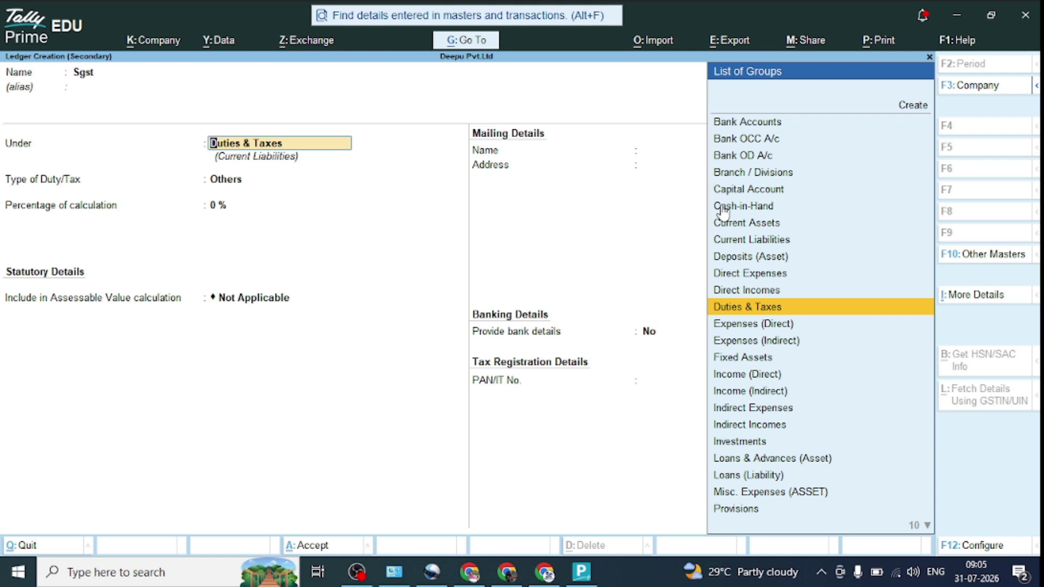
pyautogui.press('Return')
pyautogui.press('Up')
pyautogui.press('Return')
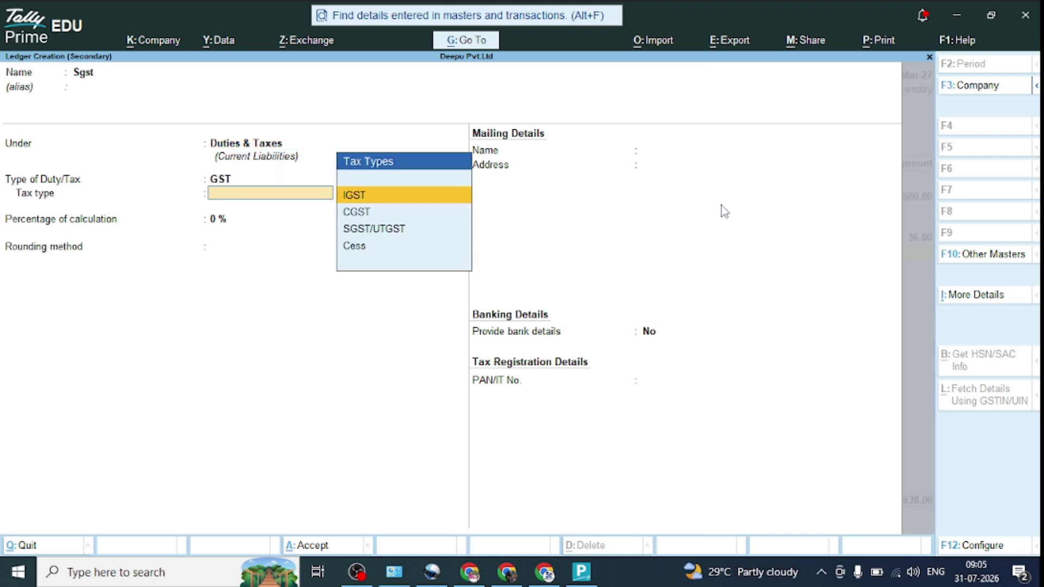
pyautogui.press('Down')
pyautogui.press('Down')
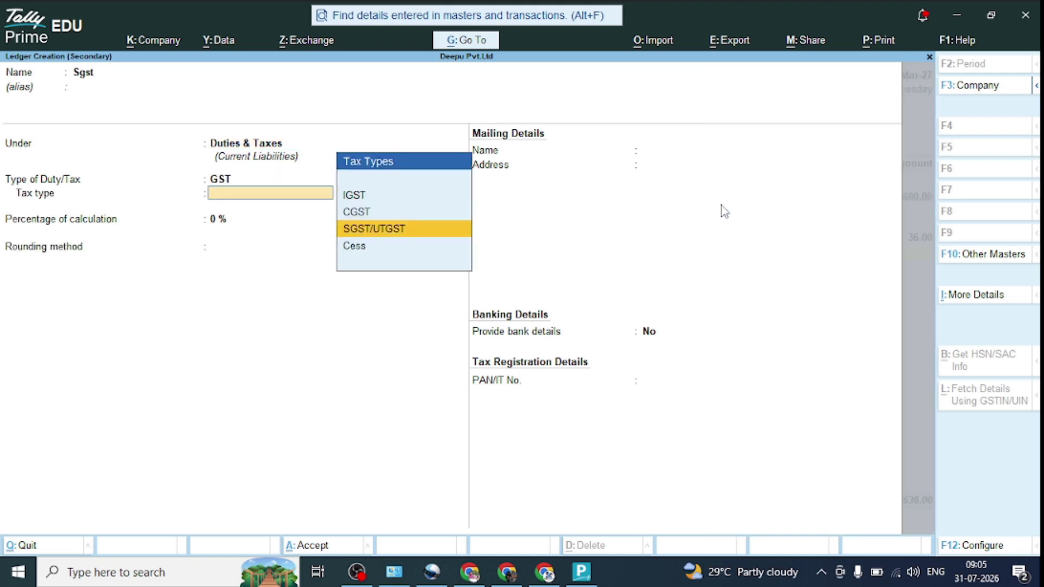
pyautogui.press('Return')
pyautogui.press('Return')
pyautogui.press('Return')
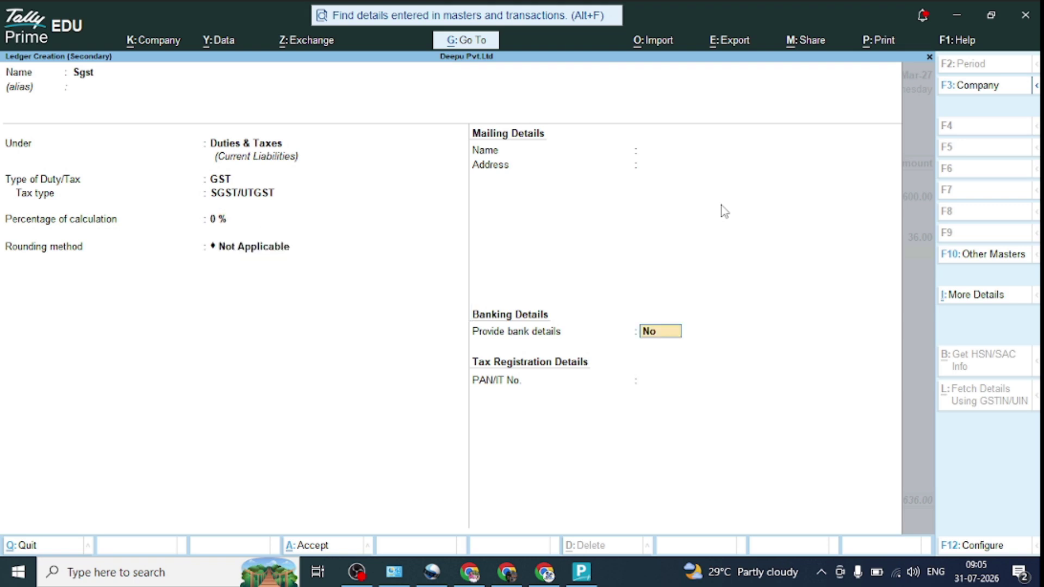
pyautogui.press('Return')
pyautogui.press('Return')
pyautogui.press('Return')
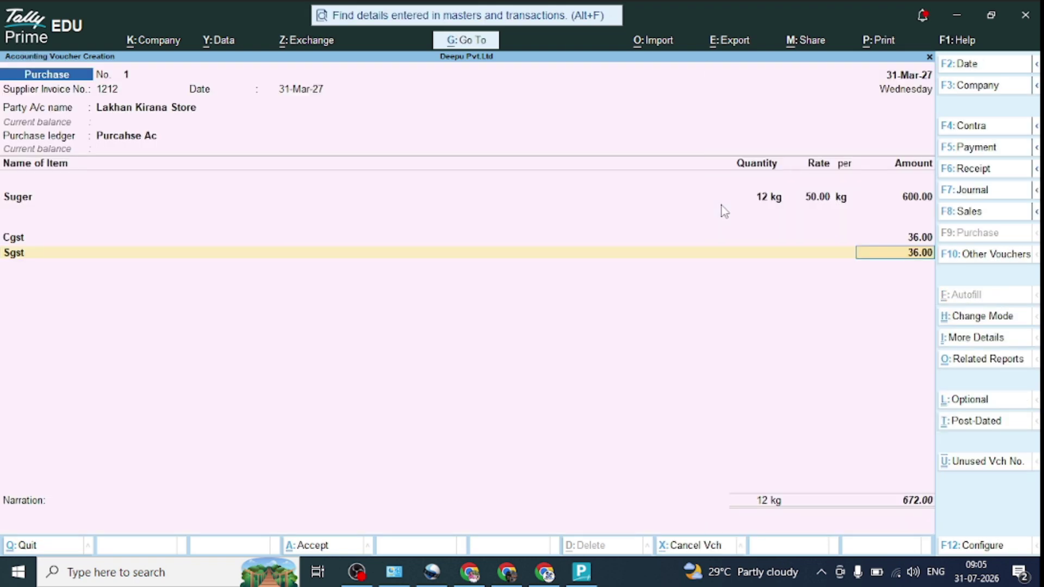
# Step: Accept Sgst at 36.00 and save voucher No. 1 with new bill reference 1212 for 672.00
pyautogui.press('Return')
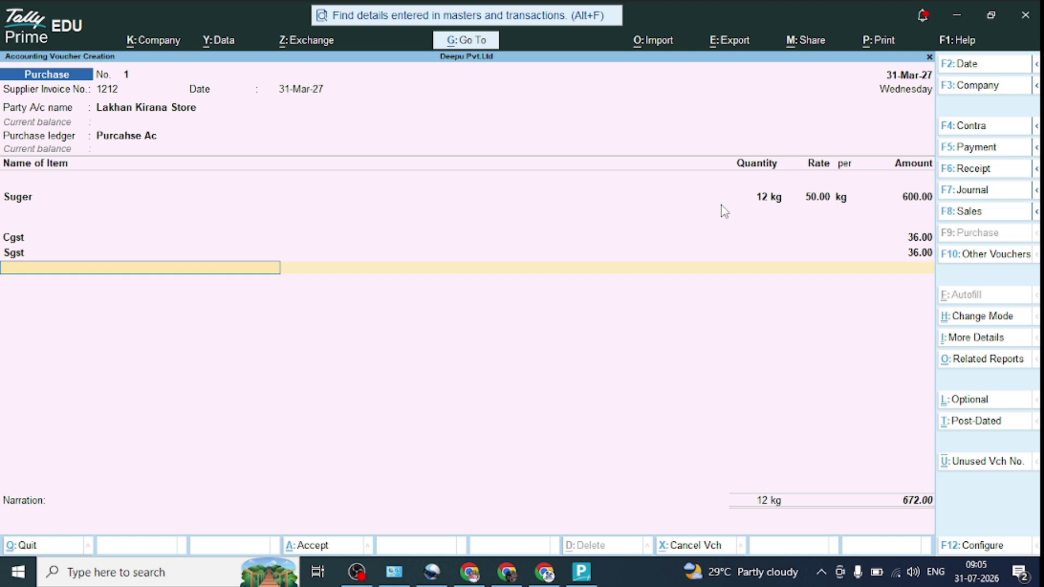
pyautogui.press('Return')
pyautogui.press('Return')
pyautogui.press('Return')
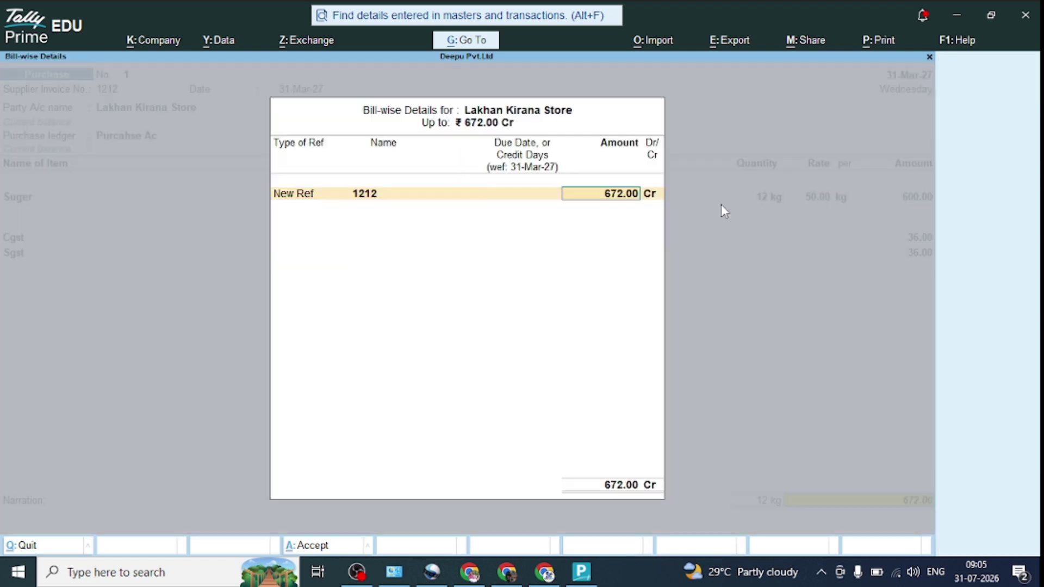
pyautogui.press('Return')
pyautogui.press('Return')
pyautogui.press('y')
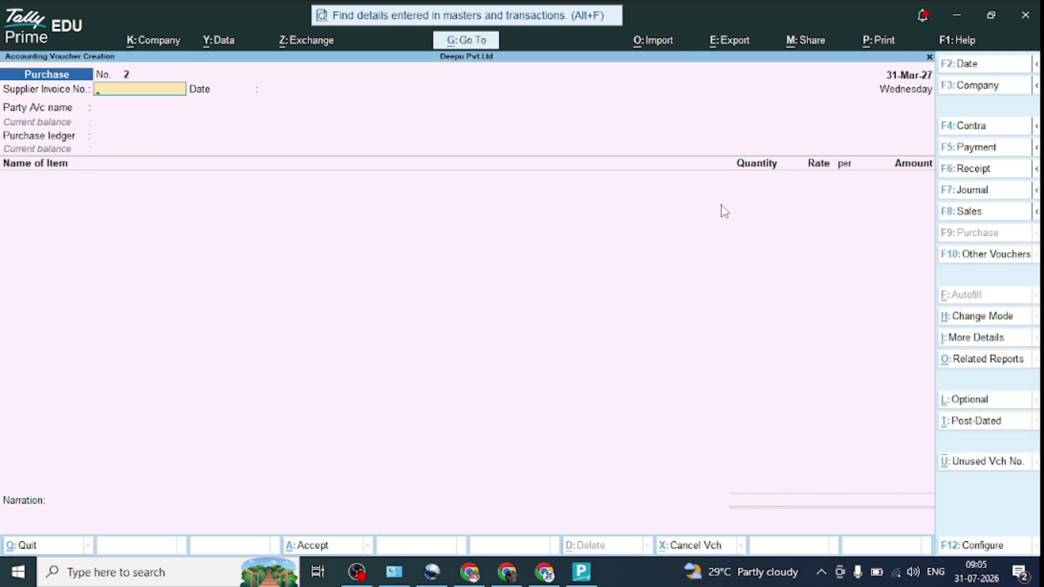
# Step: Leave the voucher entry screen and reopen it for a new purchase voucher
pyautogui.press('Escape')
pyautogui.press('y')
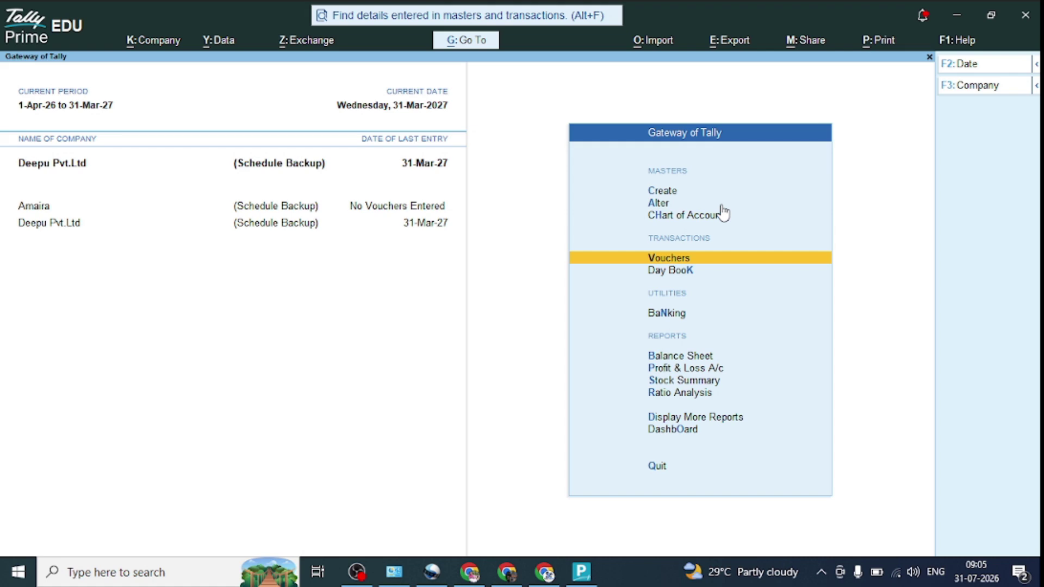
pyautogui.press('Return')
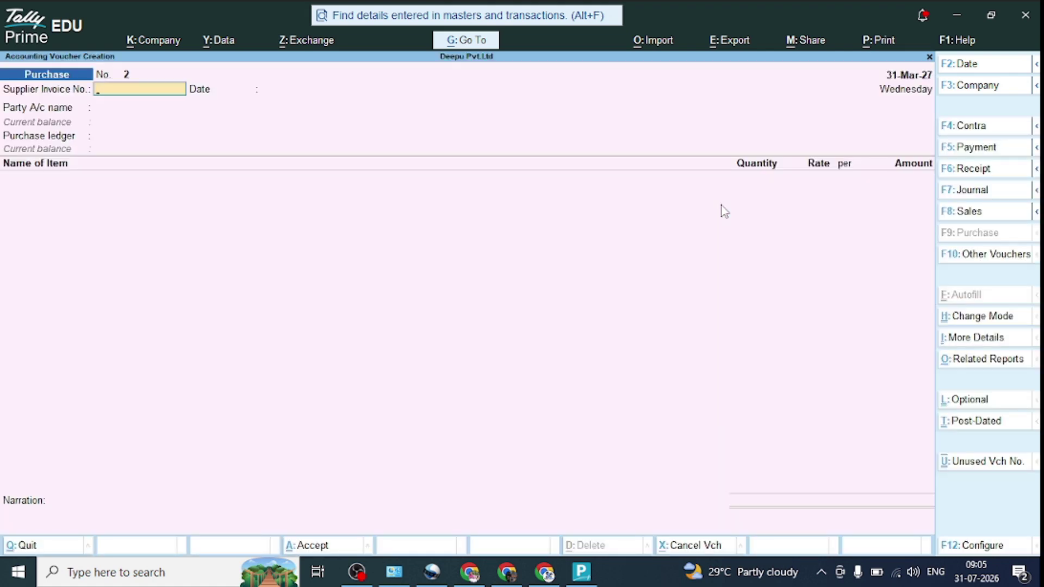
# Step: Enter supplier invoice No. 2323 dated 31-Mar-27 and select creating a new party
pyautogui.write('2323')
pyautogui.press('Return')
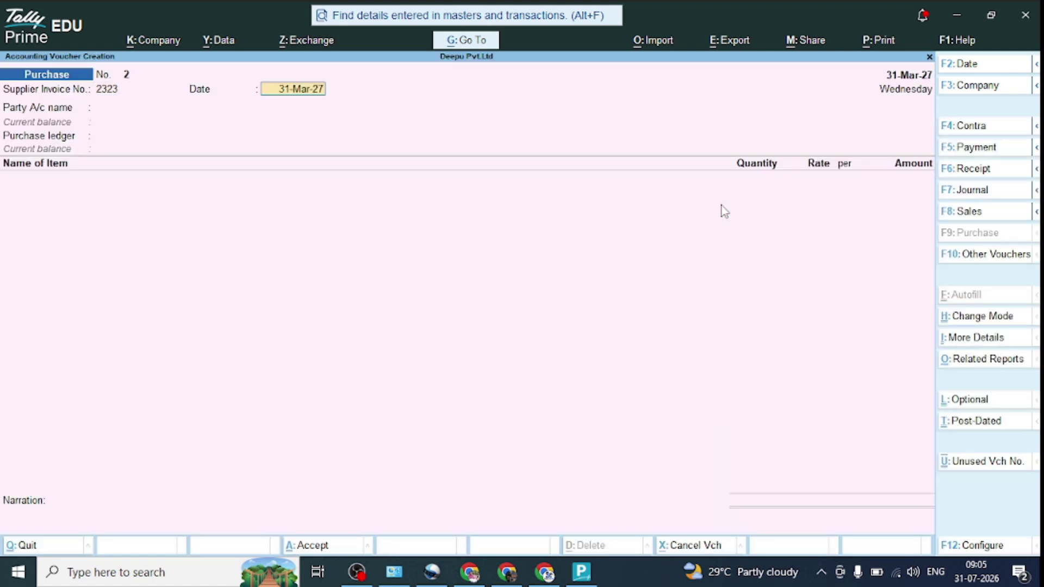
pyautogui.press('Return')
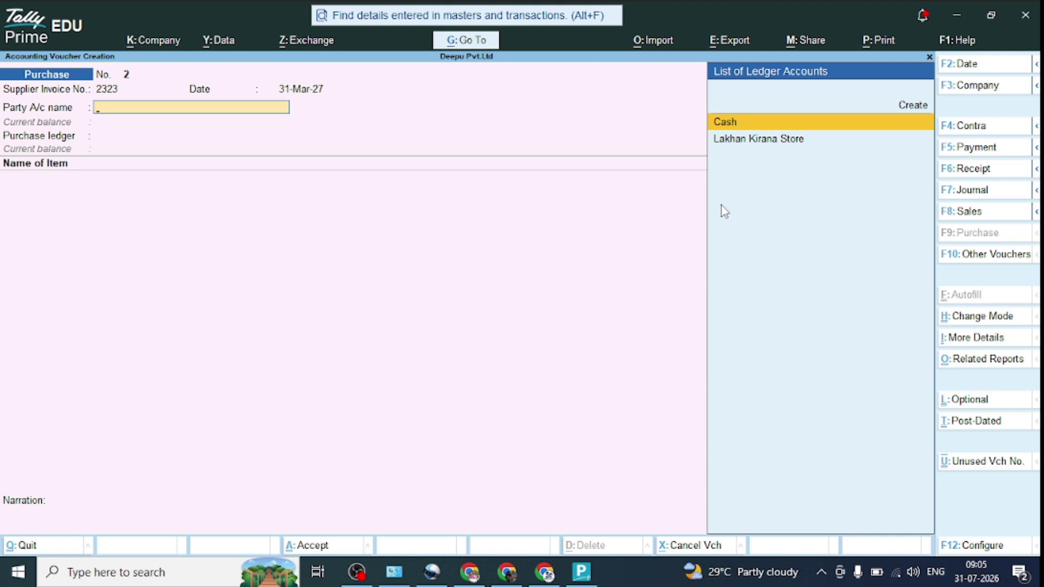
pyautogui.press('Up')
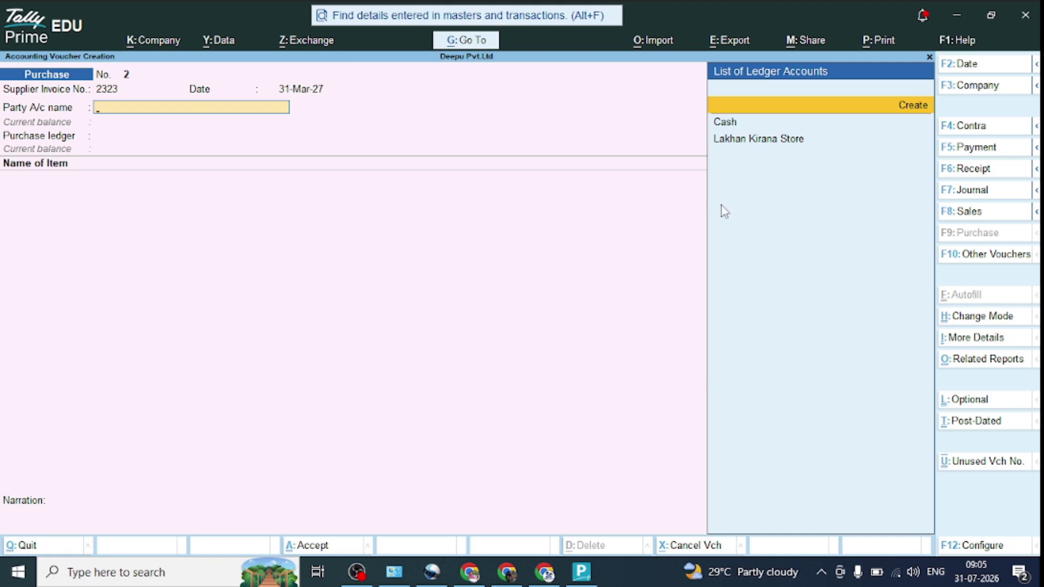
# Step: Name the new supplier ledger Mohan under Sundry Creditors, keeping bill-by-bill tracking on
pyautogui.press('Return')
pyautogui.write('Mohan')
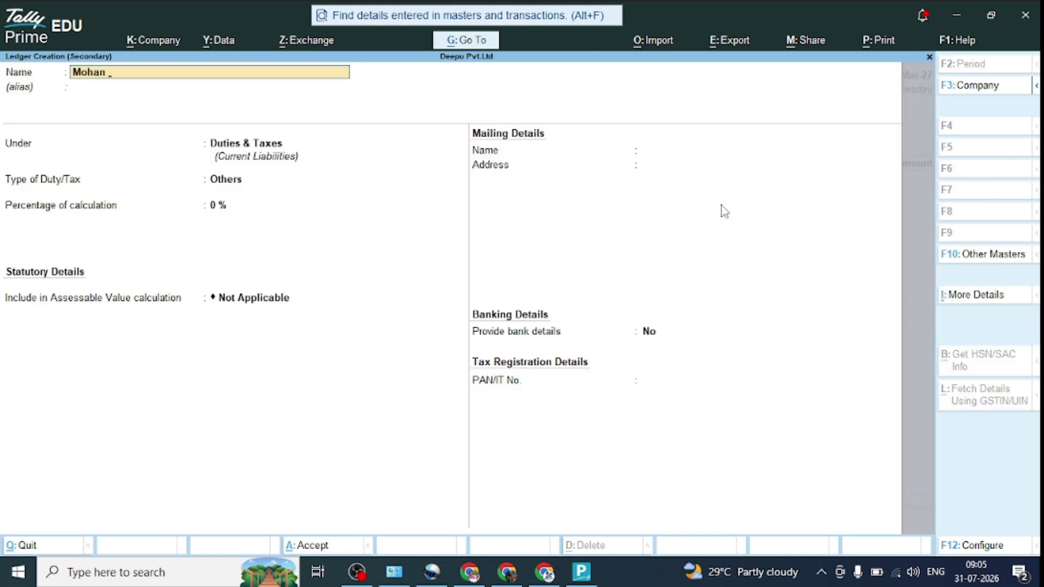
pyautogui.press('Return')
pyautogui.press('Return')
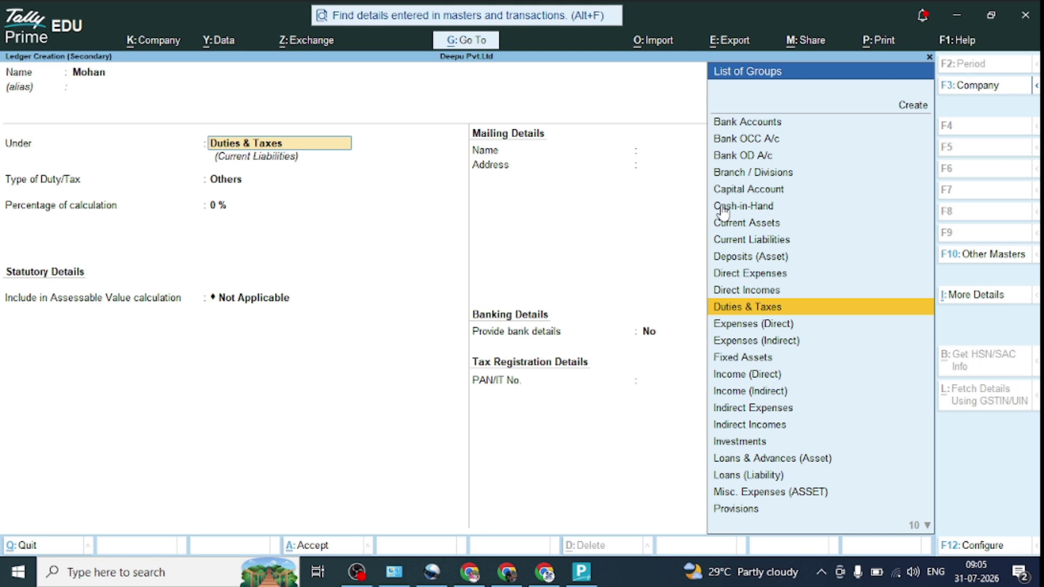
pyautogui.write('Su')
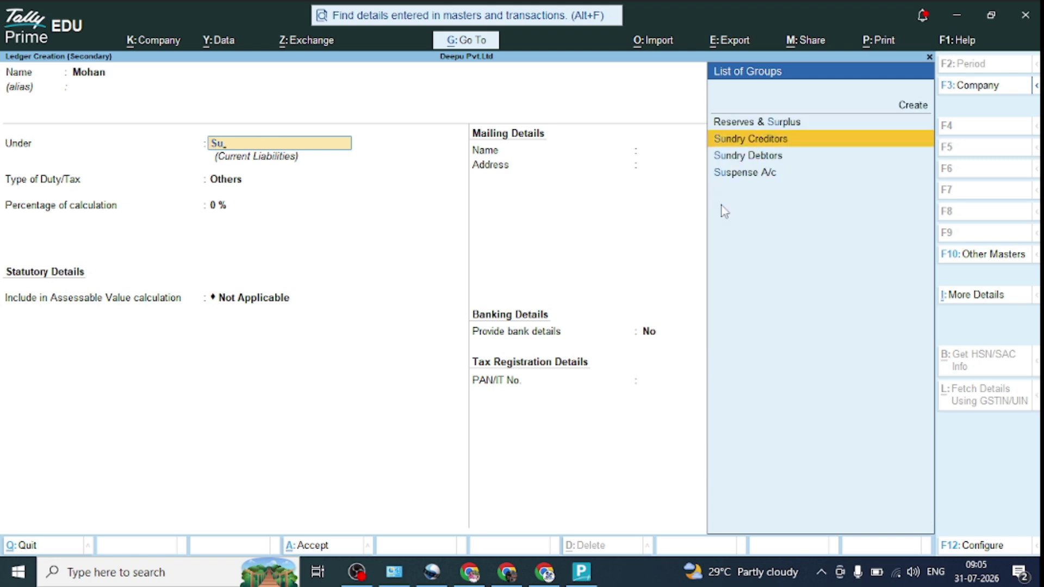
pyautogui.press('Return')
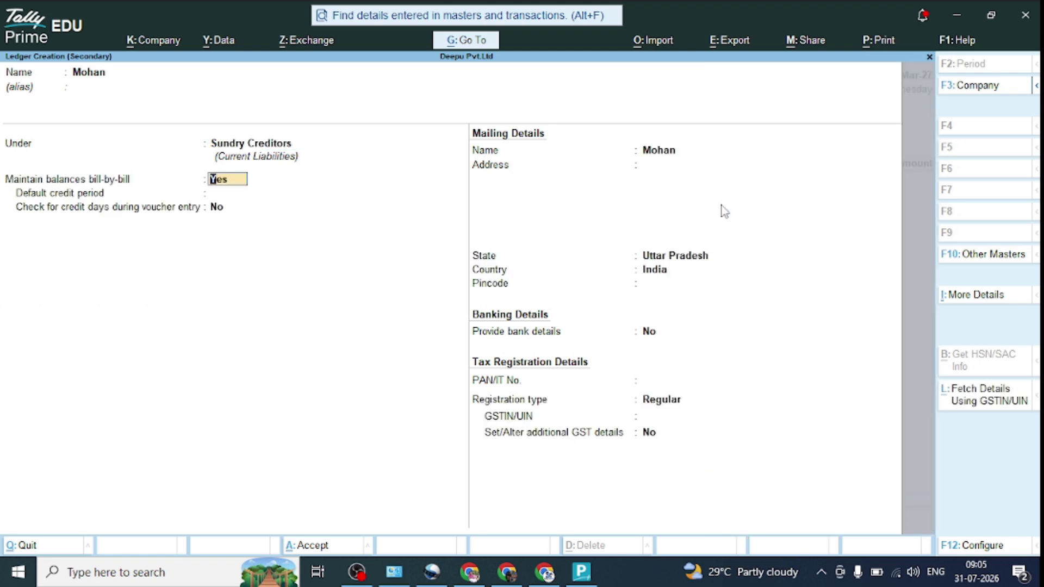
pyautogui.press('Return')
pyautogui.press('Return')
pyautogui.press('Return')
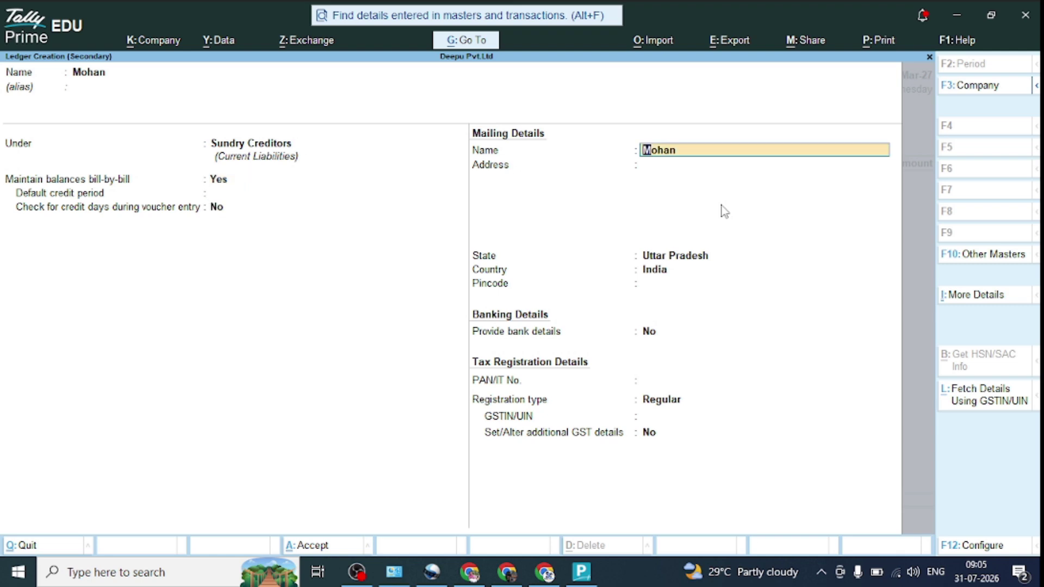
# Step: Enter the address Lotan Road and choose Sikkim as the supplier's state
pyautogui.press('Return')
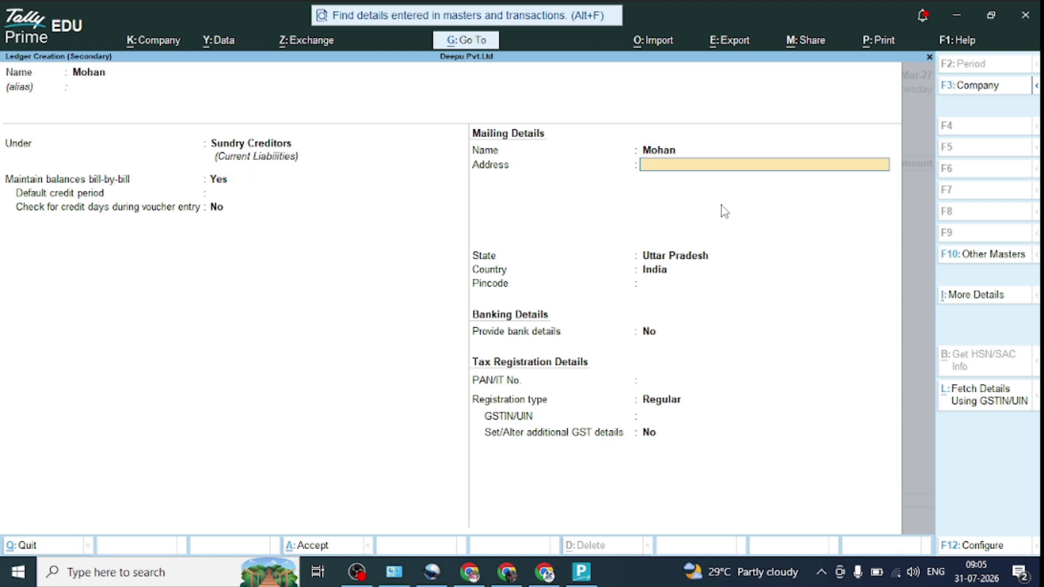
pyautogui.write('Lot')
pyautogui.write('an')
pyautogui.write(' Raod')
pyautogui.press('BackSpace')
pyautogui.press('BackSpace')
pyautogui.press('BackSpace')
pyautogui.write('oad')
pyautogui.press('Return')
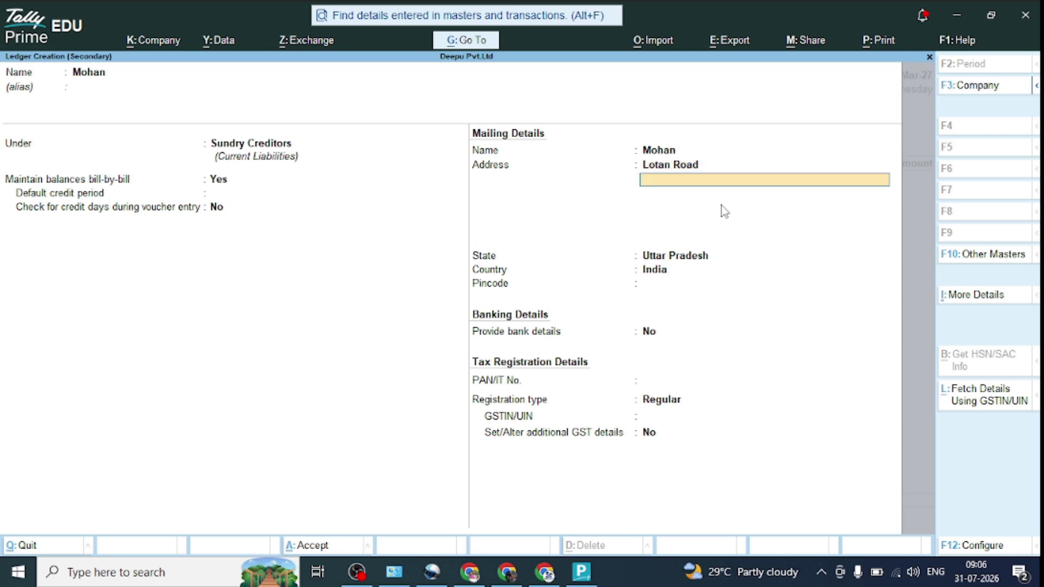
pyautogui.press('Return')
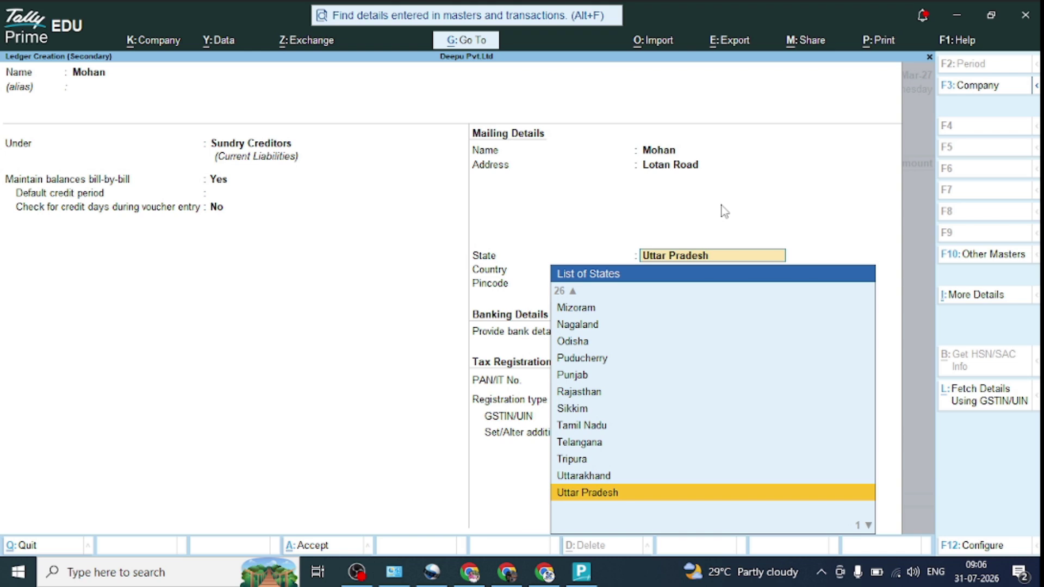
pyautogui.press('Up')
pyautogui.press('Up')
pyautogui.press('Up')
pyautogui.press('Up')
pyautogui.press('Up')
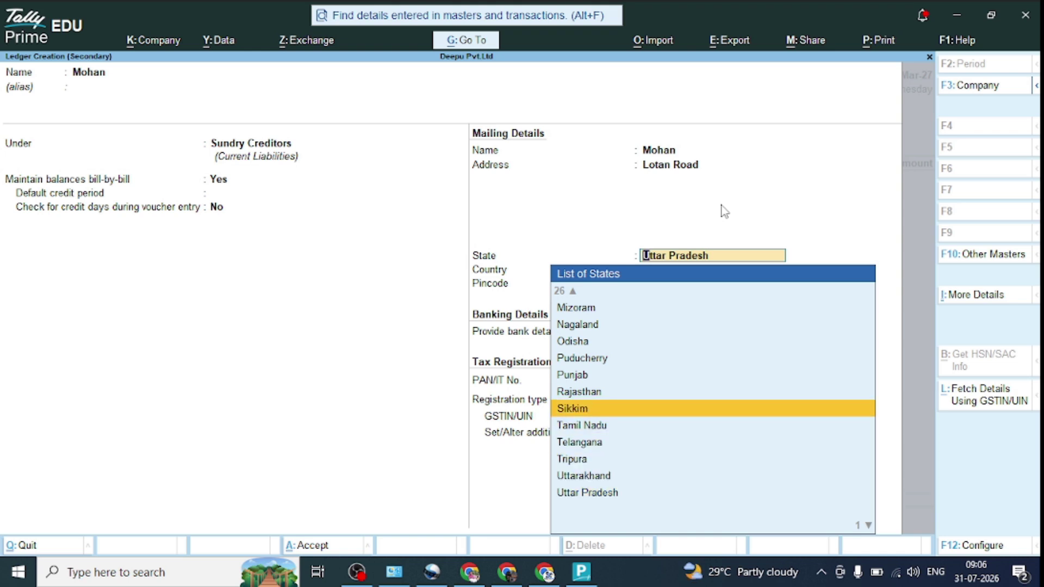
pyautogui.press('Return')
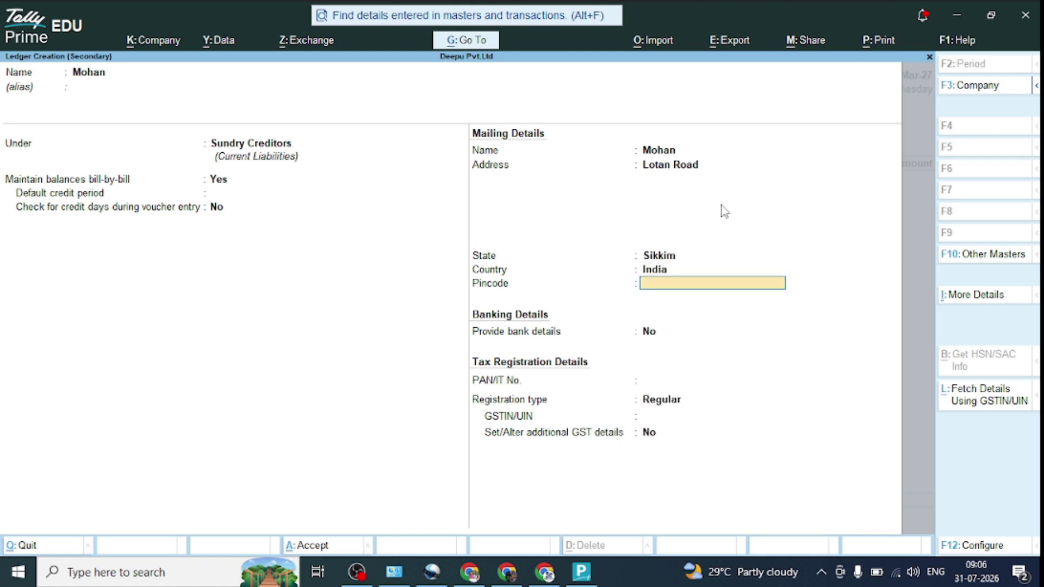
# Step: Enter pincode 87654, keep Regular registration, and leave the GSTIN blank
pyautogui.write('87654')
pyautogui.press('Return')
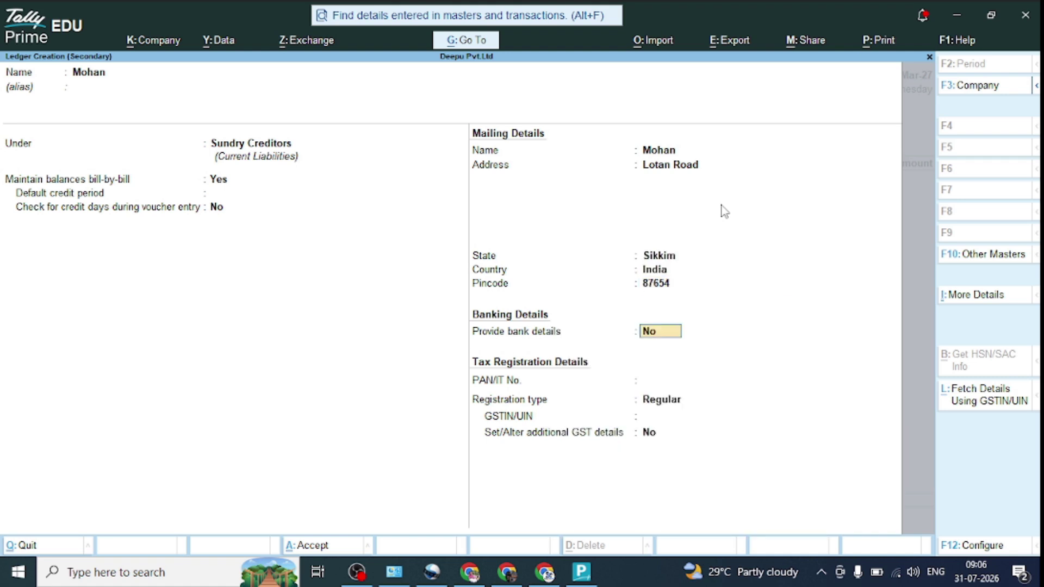
pyautogui.press('Return')
pyautogui.press('Return')
pyautogui.press('Return')
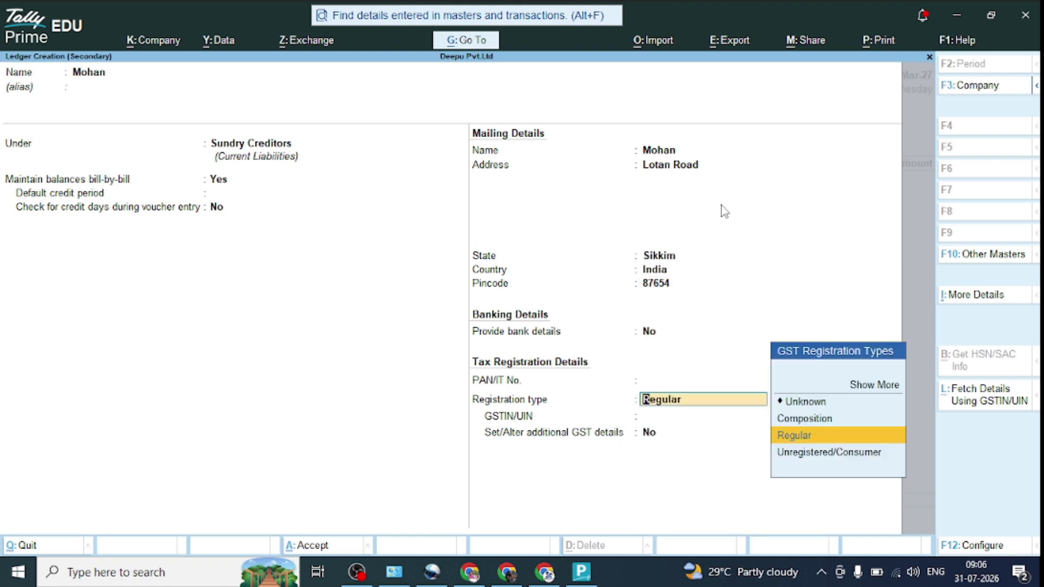
pyautogui.press('Return')
pyautogui.press('Return')
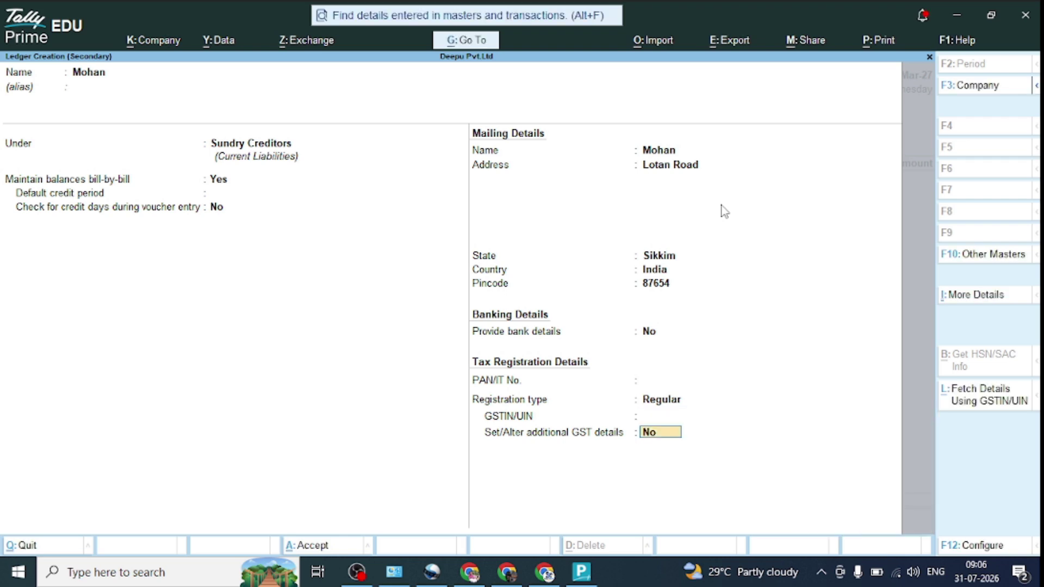
# Step: Set Sikkim as place of supply in additional GST details and save Mohan's ledger
pyautogui.write('y')
pyautogui.press('Return')
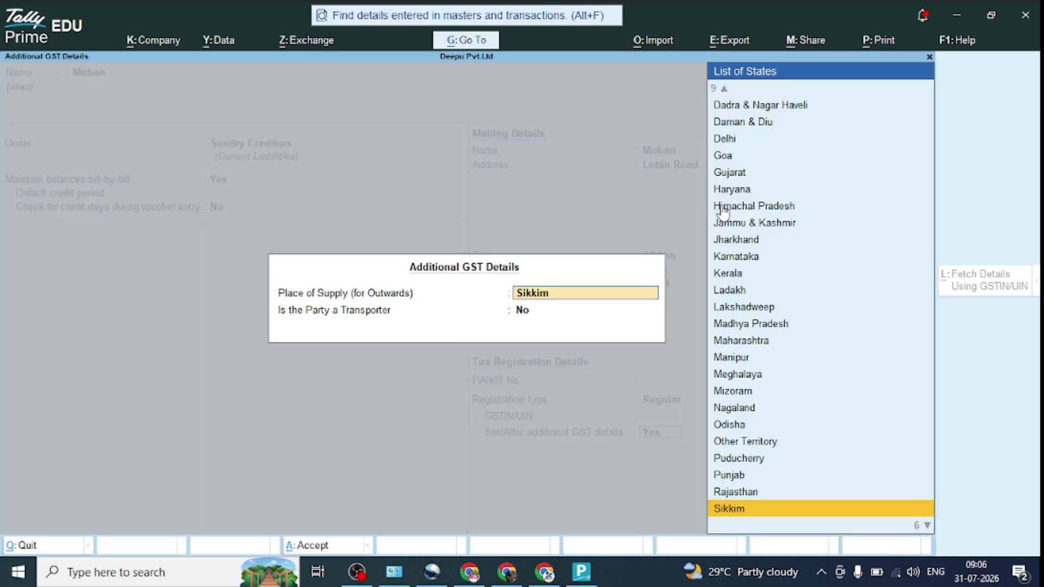
pyautogui.press('Return')
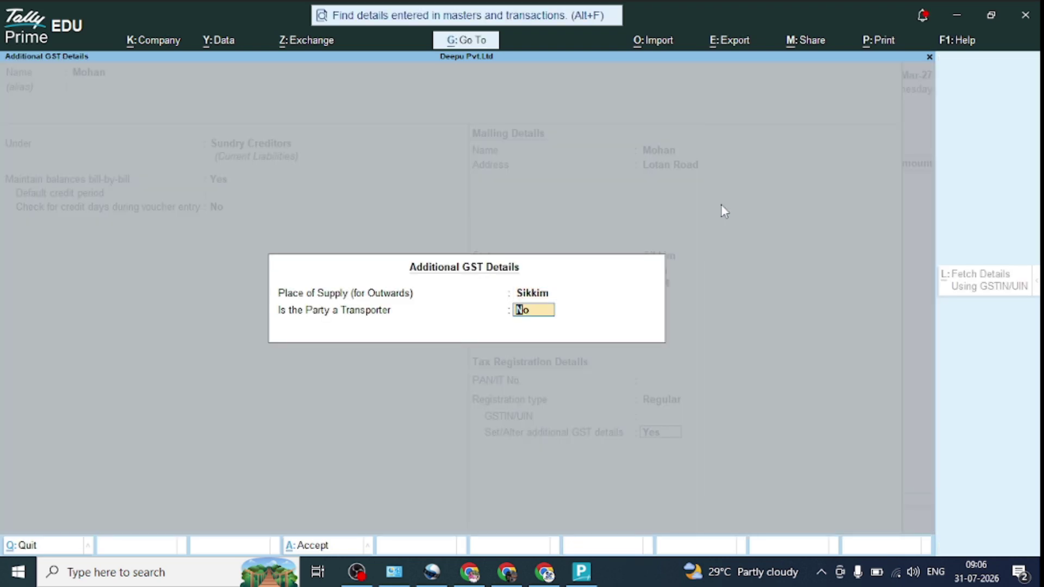
pyautogui.press('Return')
pyautogui.press('Return')
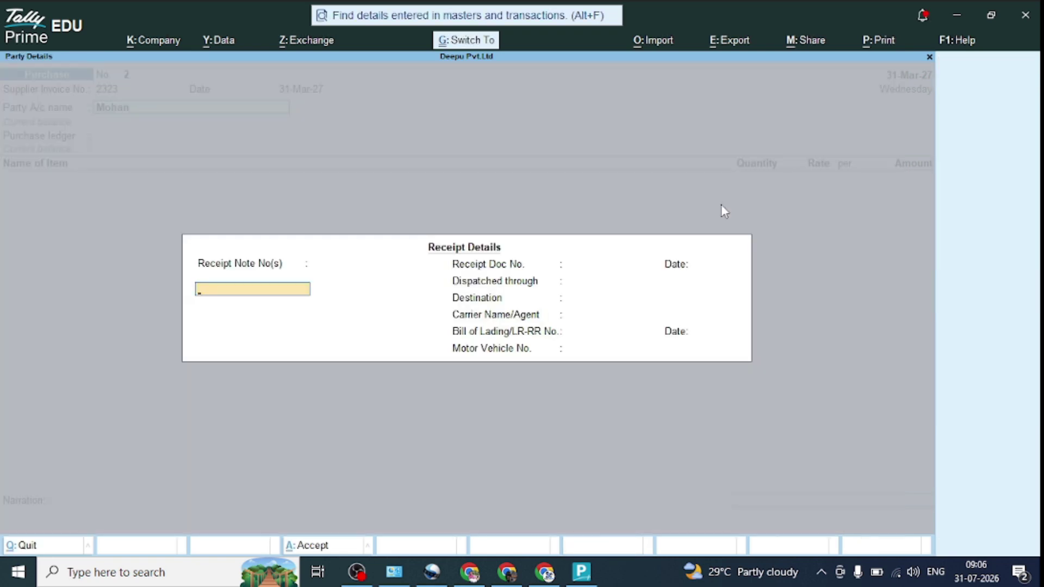
pyautogui.hotkey('ctrl', 'a')
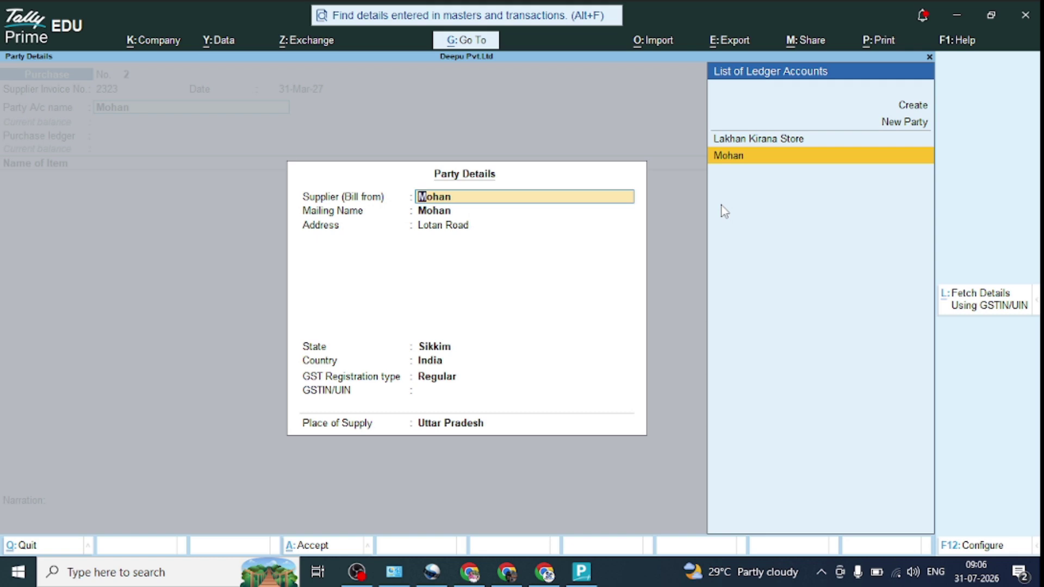
# Step: Accept Mohan's party details: state Sikkim, place of supply Uttar Pradesh
pyautogui.press('Return')
pyautogui.press('Return')
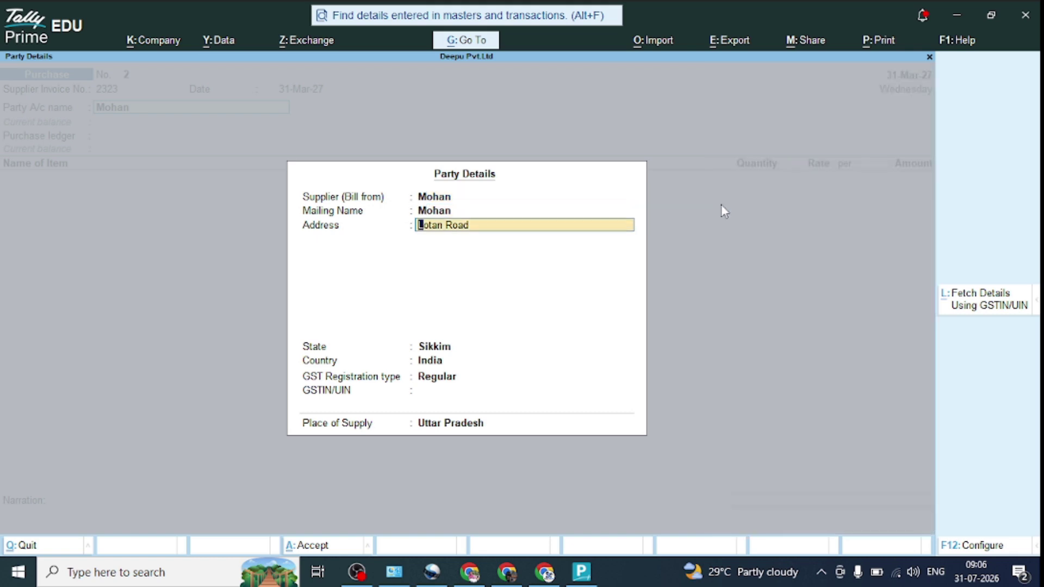
pyautogui.press('Return')
pyautogui.press('Return')
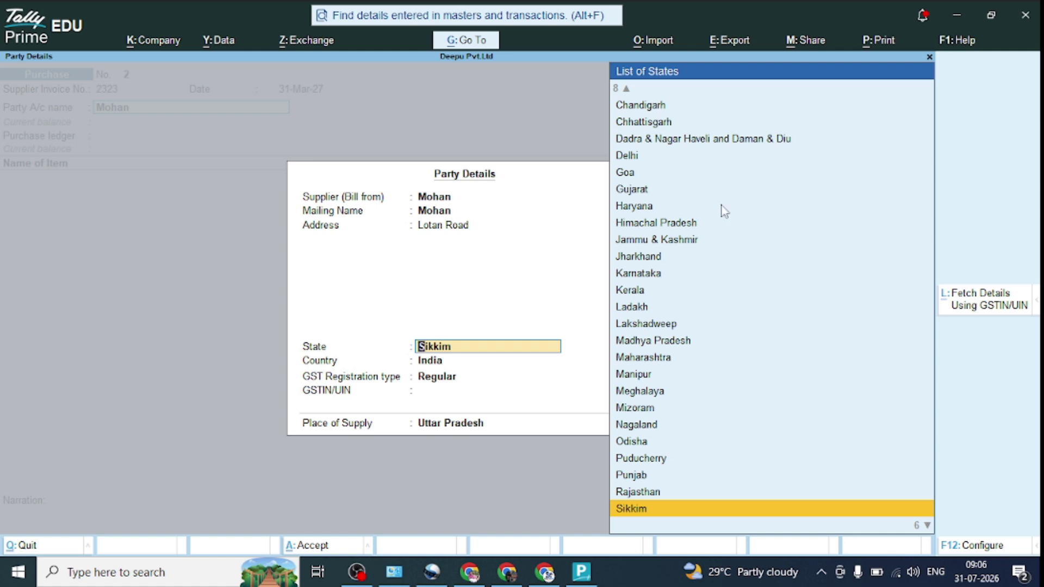
pyautogui.press('Return')
pyautogui.press('Return')
pyautogui.press('Return')
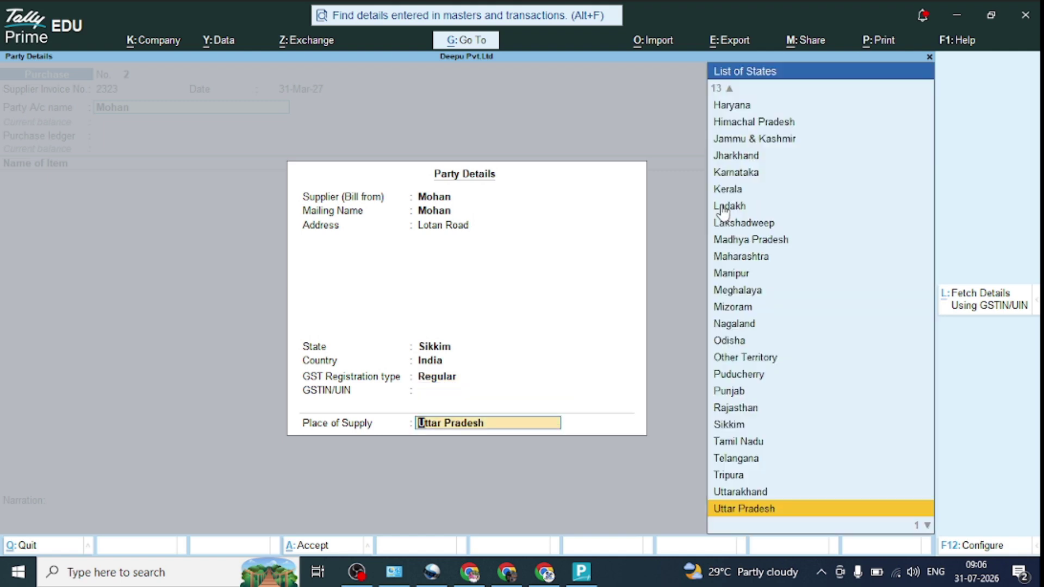
pyautogui.press('Return')
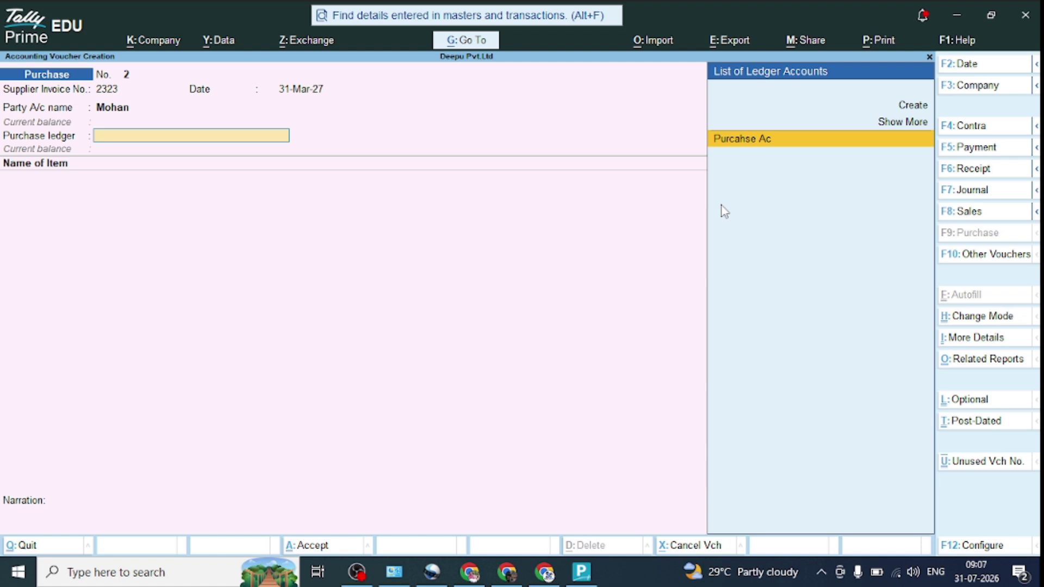
# Step: Create ledger Purcahse Ac1 under Purchase Accounts with default GST applicability
pyautogui.press('Up')
pyautogui.press('Up')
pyautogui.press('Return')
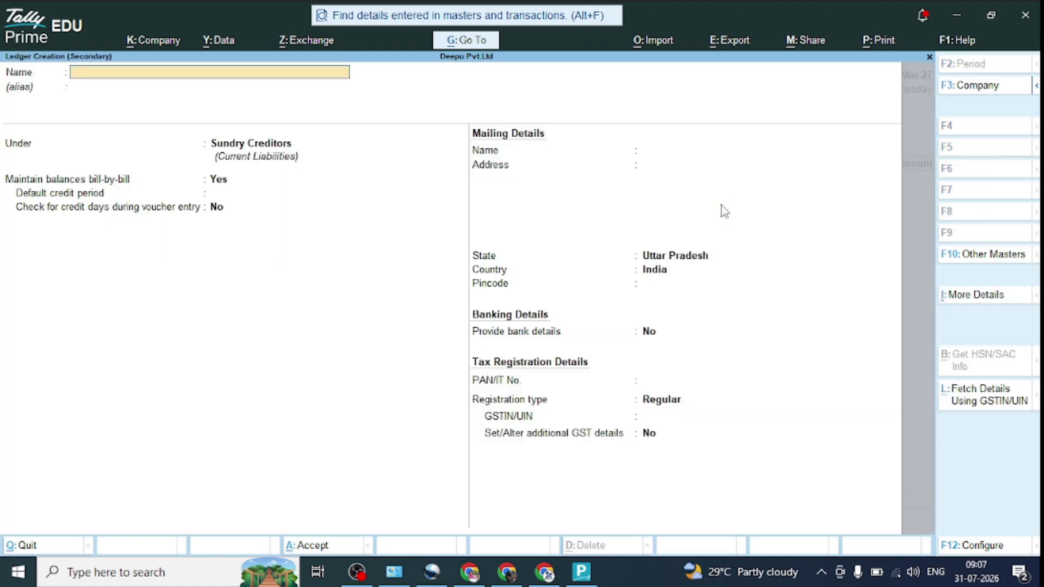
pyautogui.write('Purcahse Ac1')
pyautogui.press('Return')
pyautogui.press('Return')
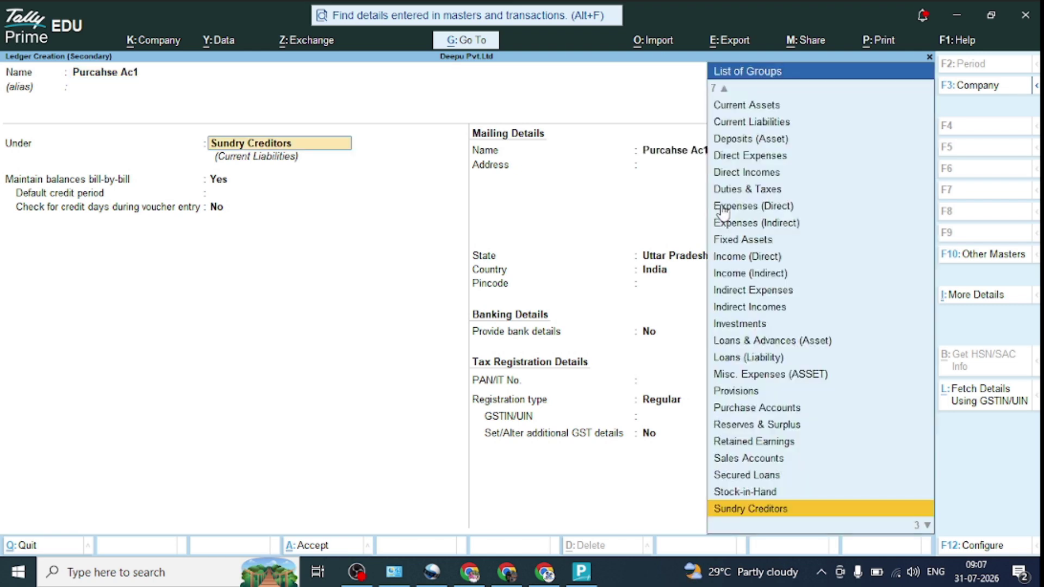
pyautogui.write('Pu')
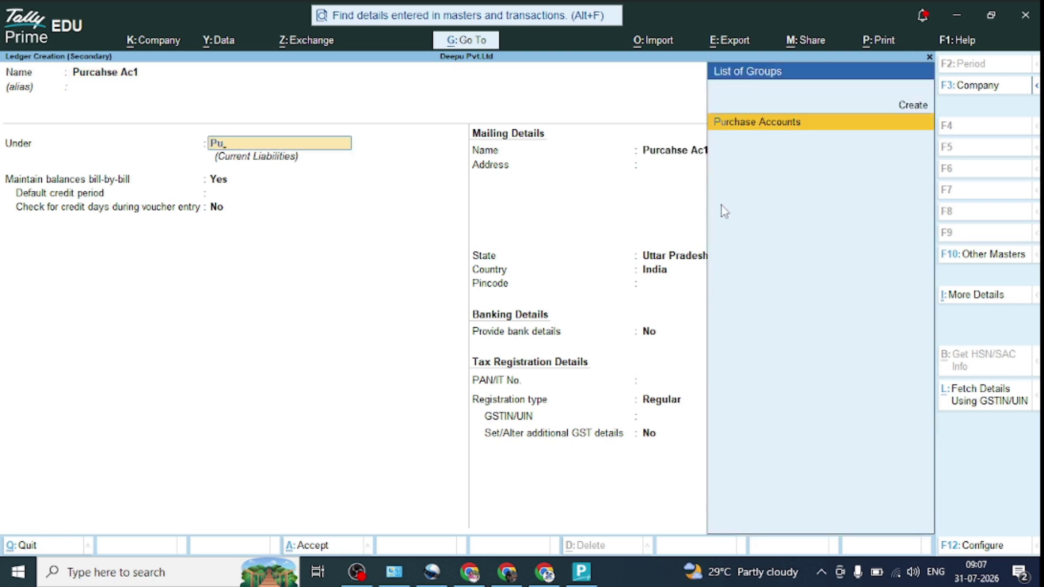
pyautogui.press('Return')
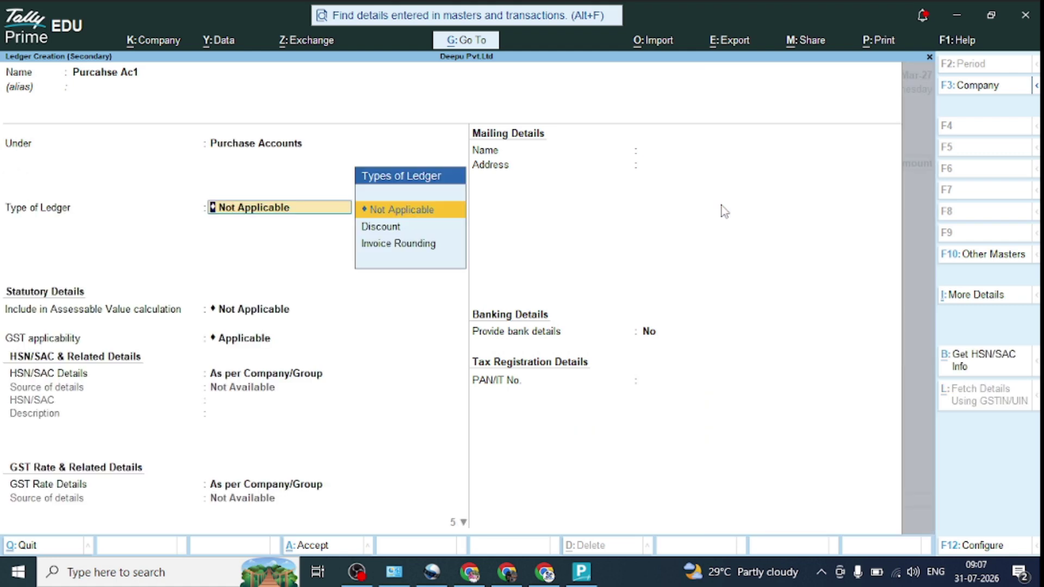
pyautogui.press('Return')
pyautogui.press('Return')
pyautogui.press('Return')
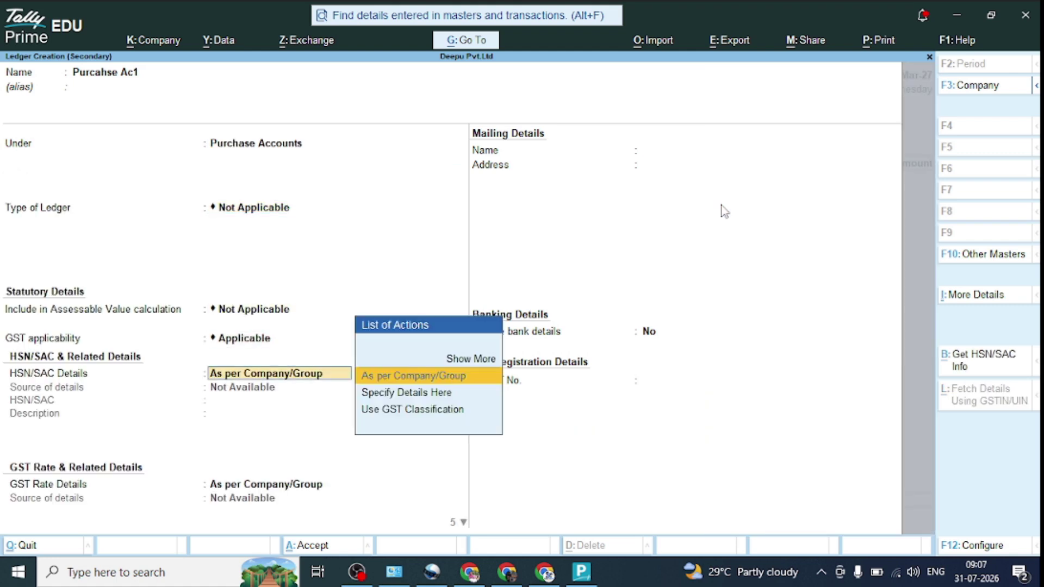
# Step: Specify HSN/SAC code 1111 on the Purcahse Ac1 ledger
pyautogui.press('Down')
pyautogui.press('Return')
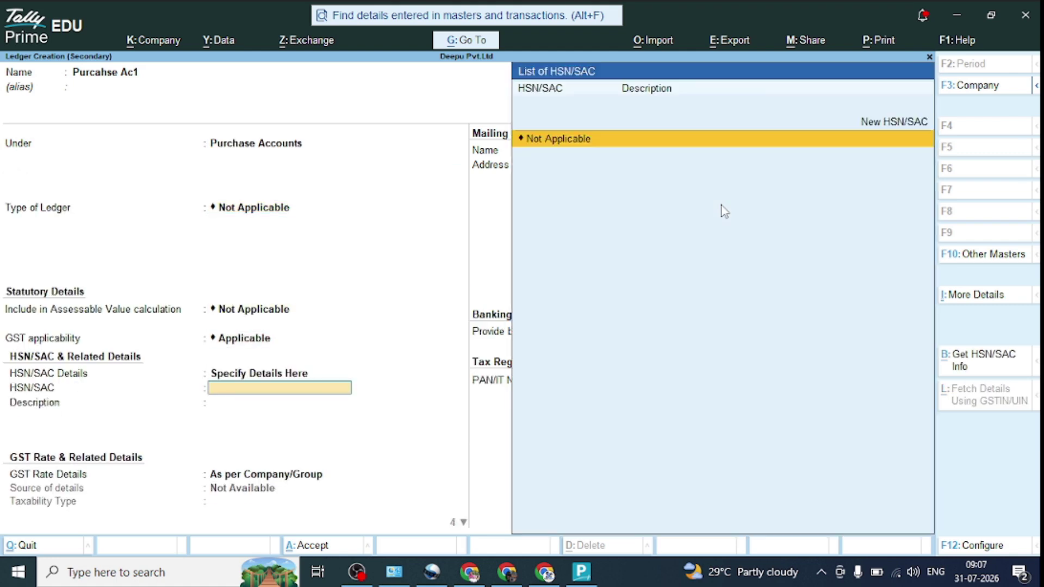
pyautogui.write('1111')
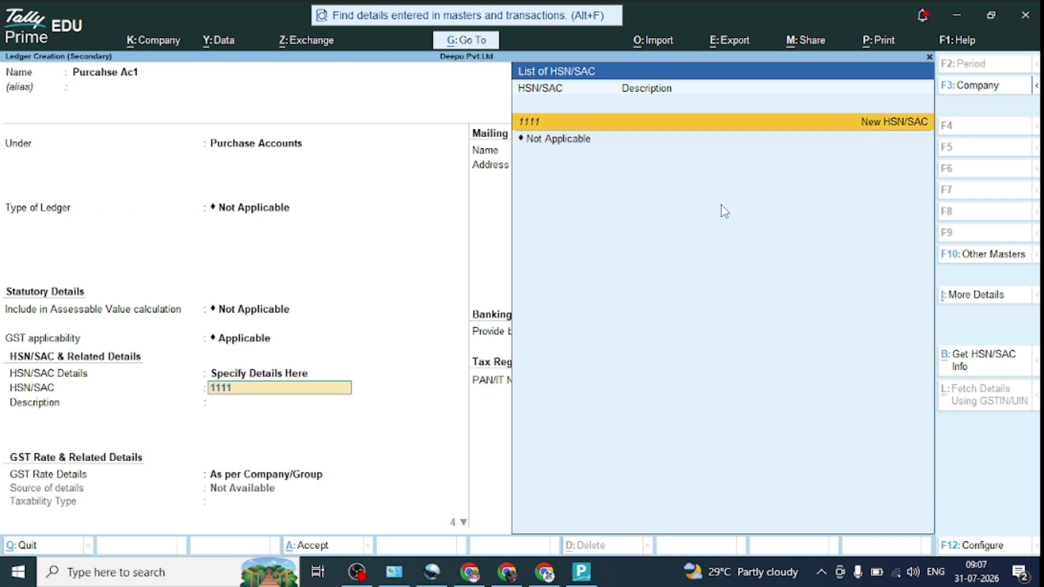
pyautogui.press('Return')
pyautogui.press('Return')
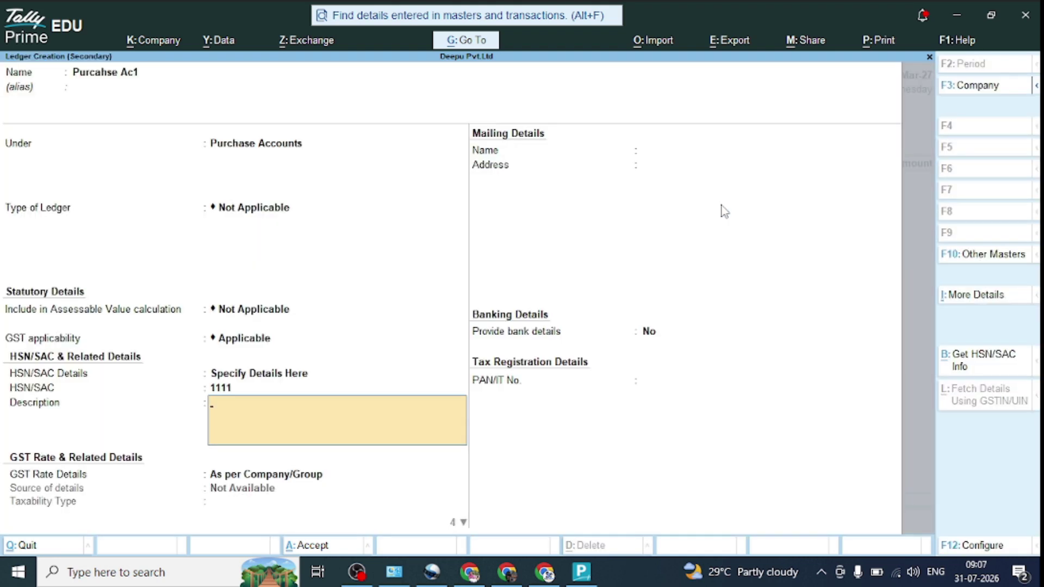
# Step: Make the ledger taxable at 10% IGST for Goods and save it
pyautogui.press('Return')
pyautogui.press('Down')
pyautogui.press('Return')
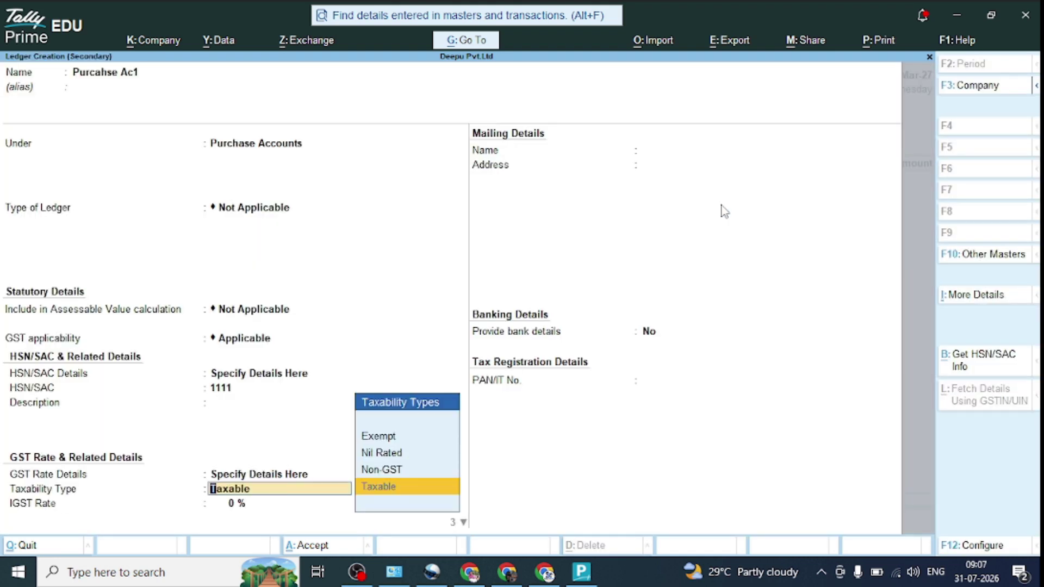
pyautogui.press('Return')
pyautogui.write('1')
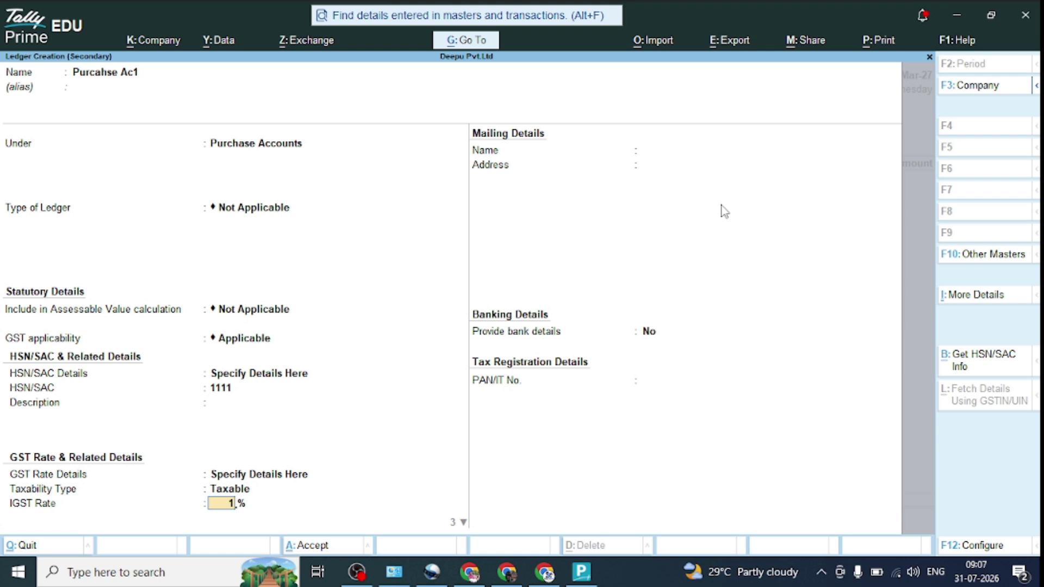
pyautogui.write('0')
pyautogui.press('Return')
pyautogui.press('Return')
pyautogui.press('Return')
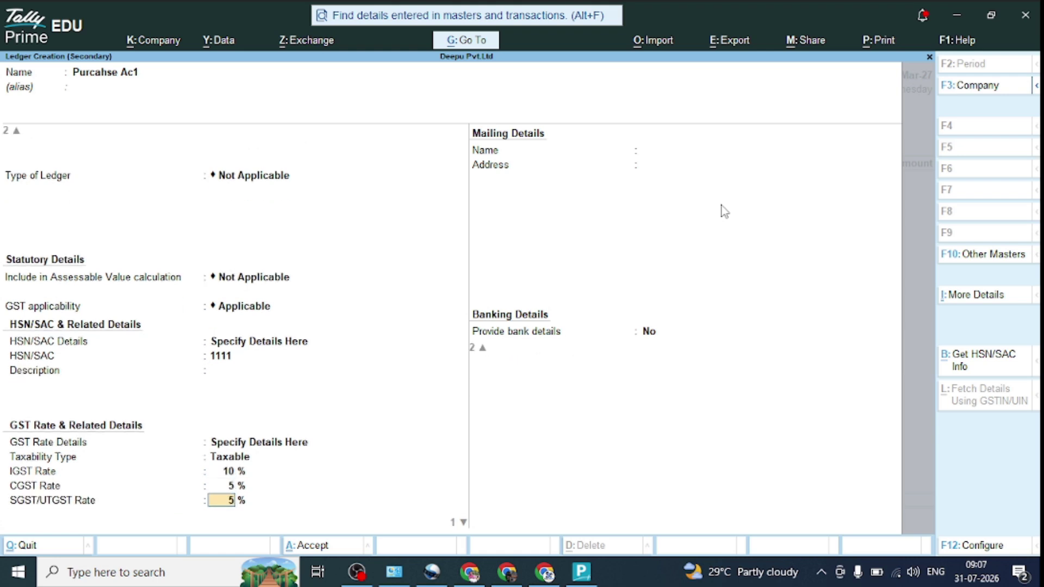
pyautogui.press('Up')
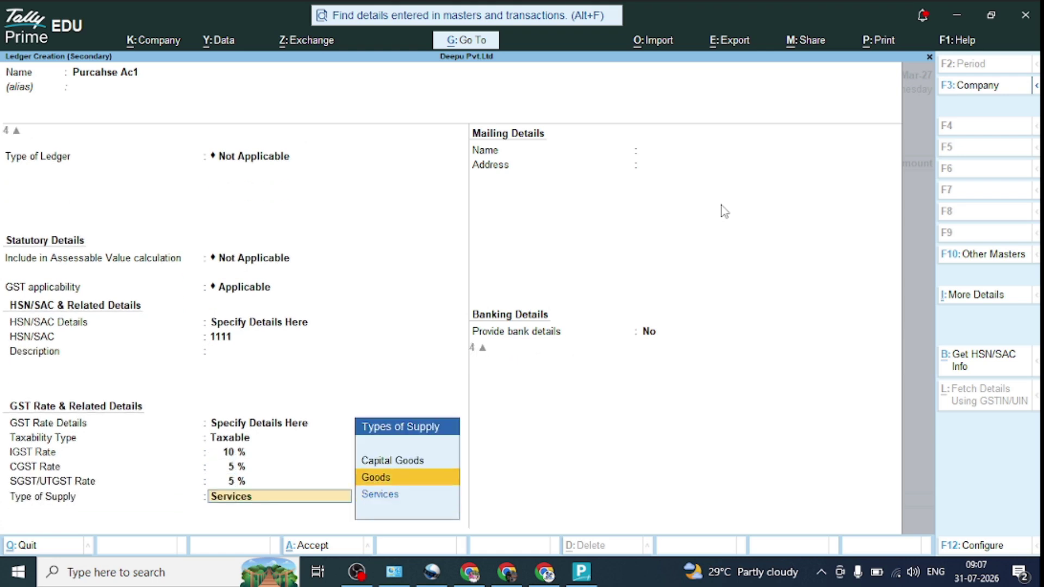
pyautogui.press('Return')
pyautogui.press('Return')
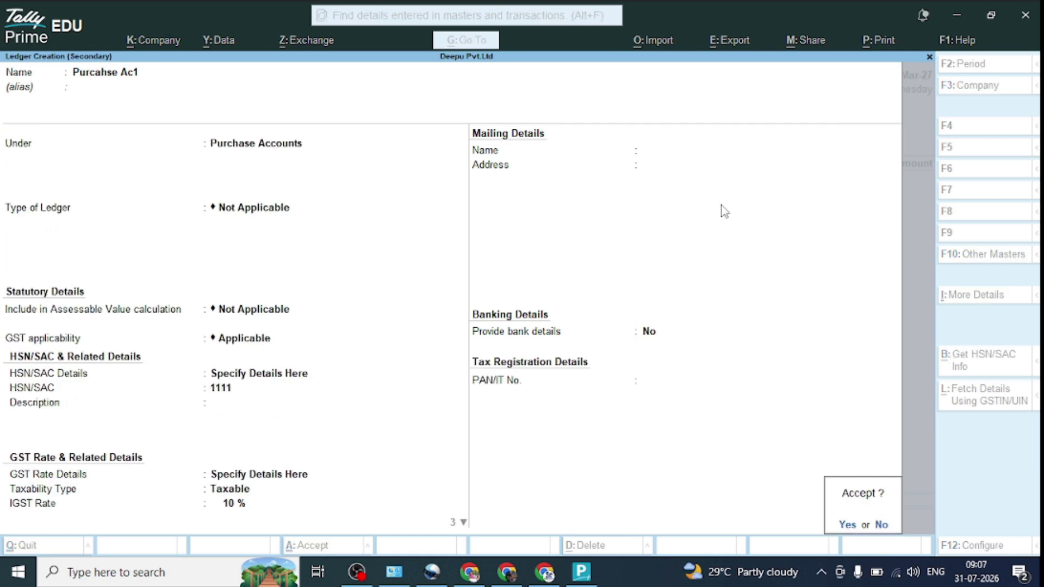
pyautogui.press('Return')
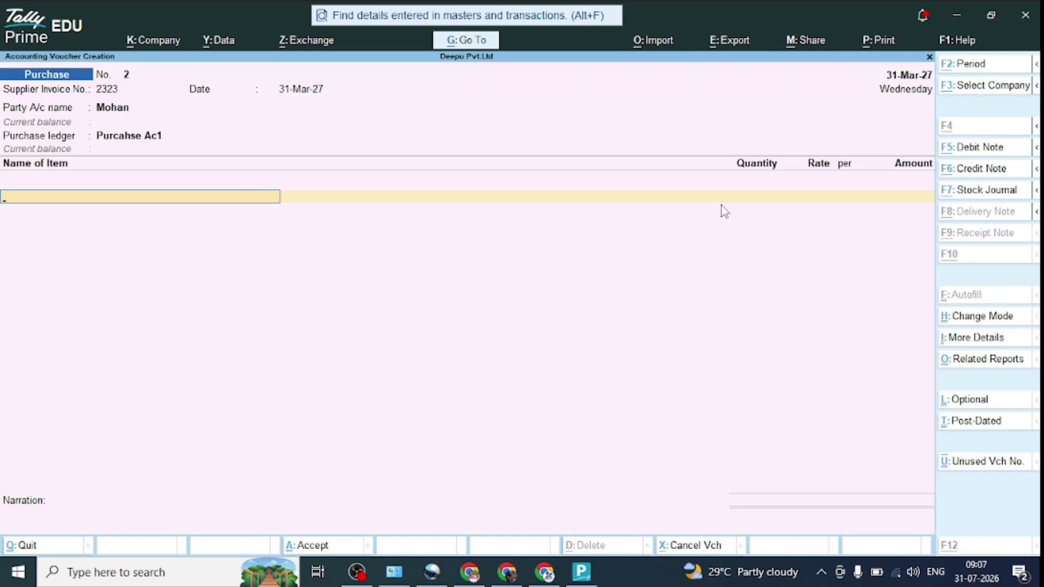
# Step: Start stock item Laptop under Primary
pyautogui.hotkey('alt', 'c')
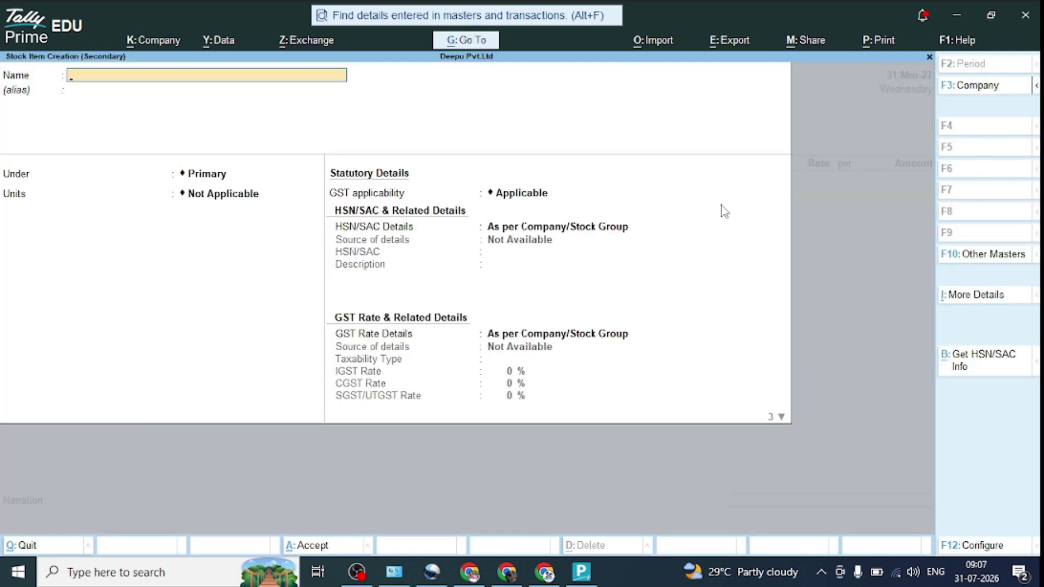
pyautogui.write('Laptop')
pyautogui.press('Return')
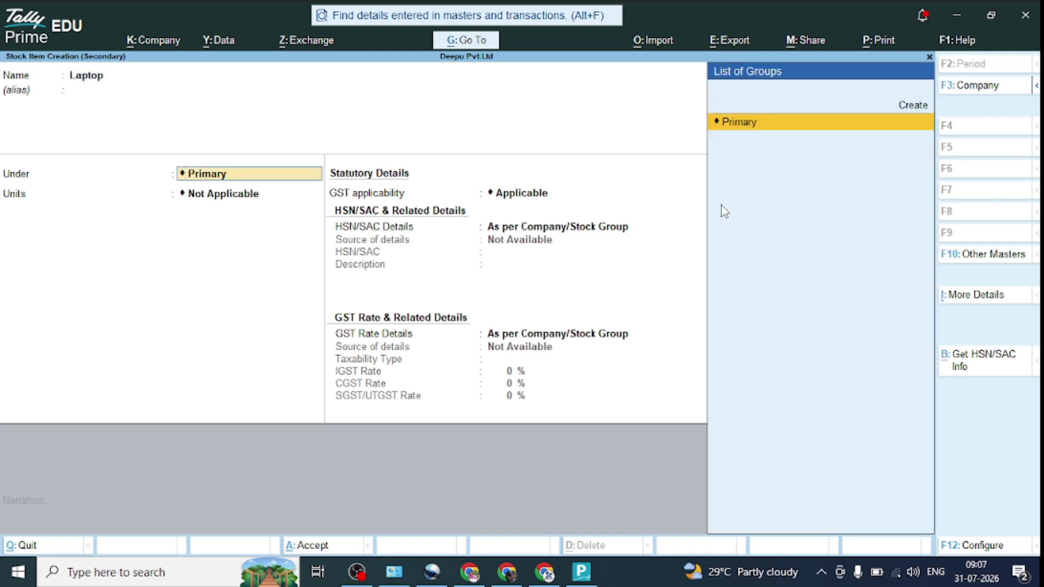
pyautogui.press('Return')
# Step: Create unit pcs with quantity code PCS-PIECES for the Laptop item
pyautogui.press('Down')
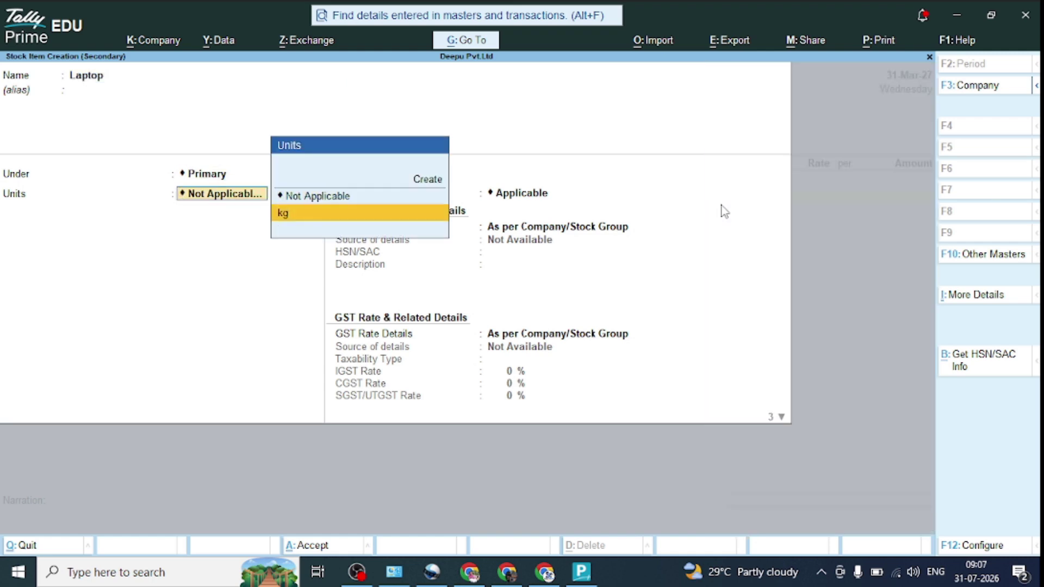
pyautogui.press('Up')
pyautogui.press('Up')
pyautogui.press('Return')
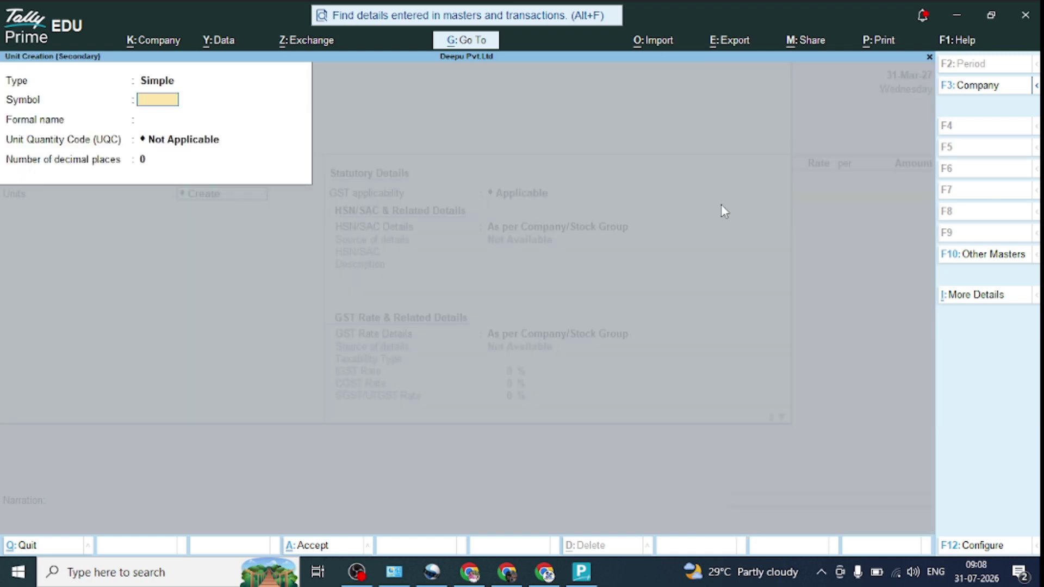
pyautogui.write('pcs')
pyautogui.press('Return')
pyautogui.press('Return')
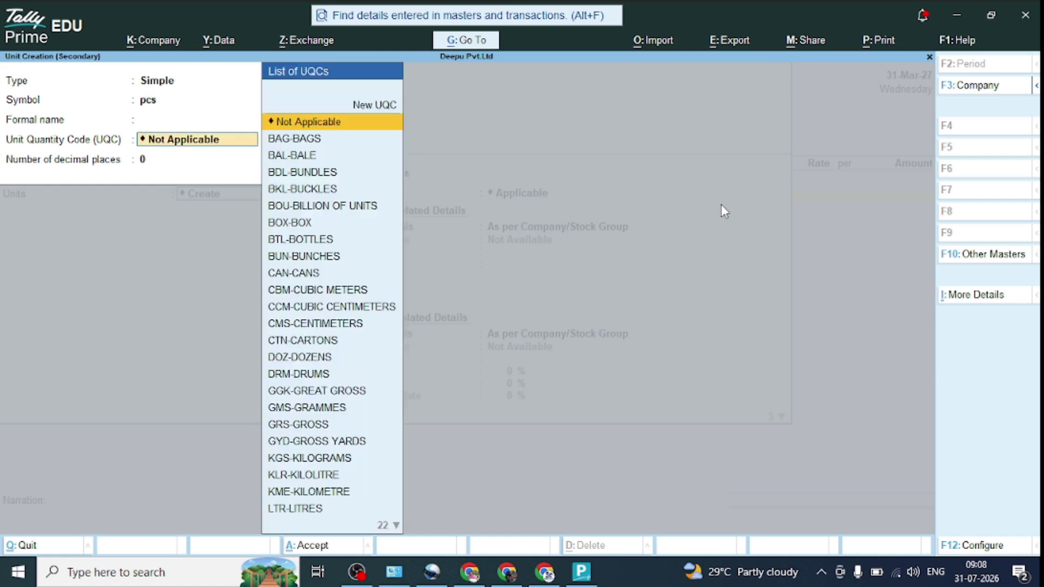
pyautogui.write('pcs')
pyautogui.press('Return')
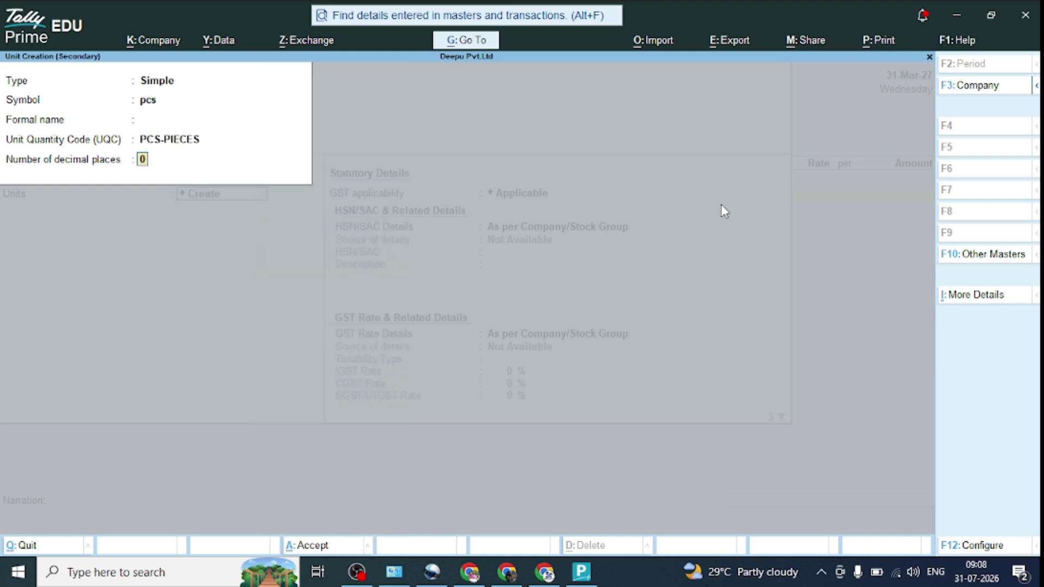
pyautogui.press('Return')
pyautogui.press('Return')
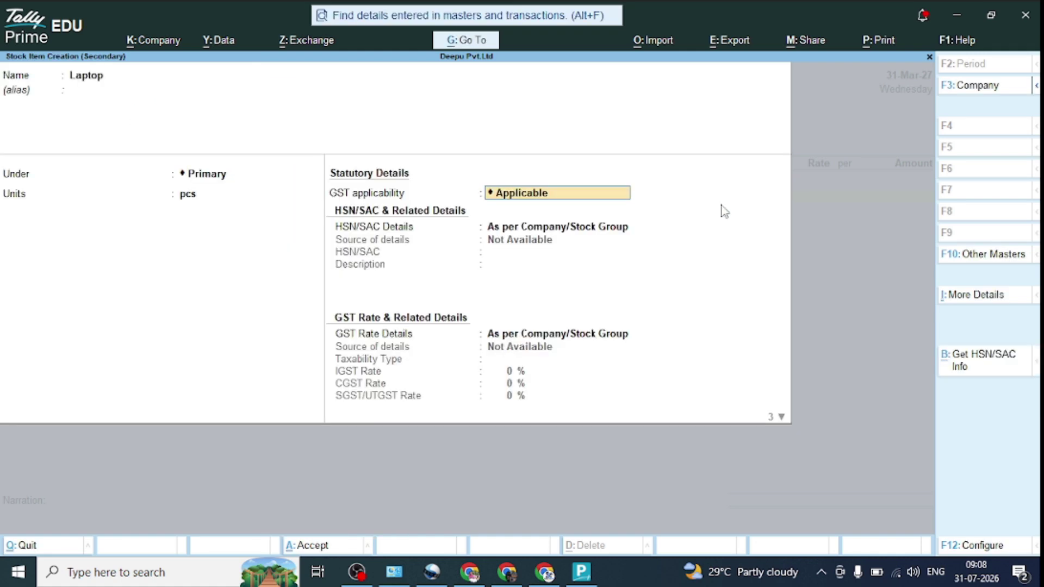
# Step: Give the Laptop item the new HSN/SAC code 1111
pyautogui.press('Return')
pyautogui.press('Down')
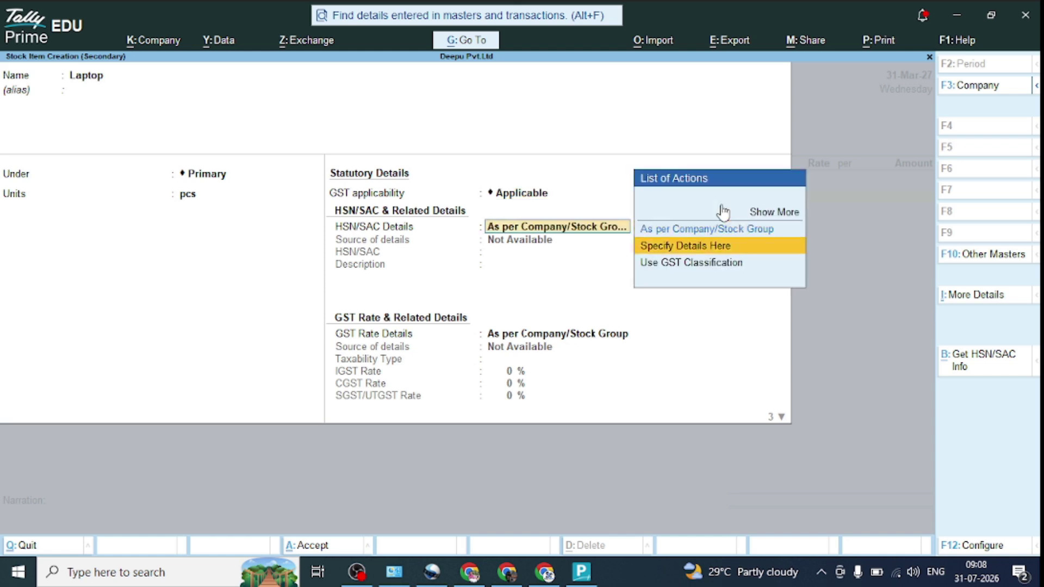
pyautogui.press('Return')
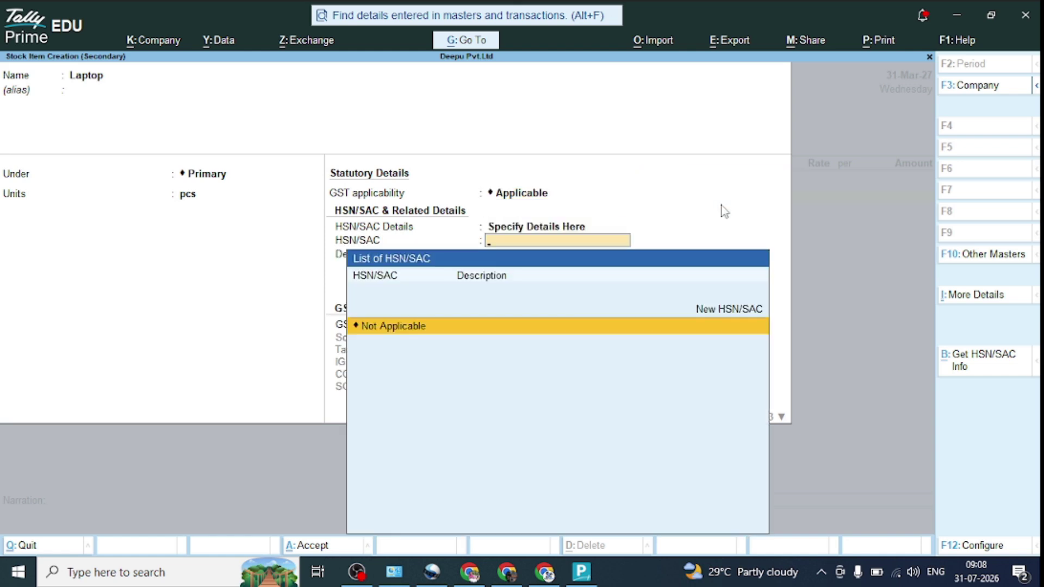
pyautogui.write('1111')
pyautogui.press('Return')
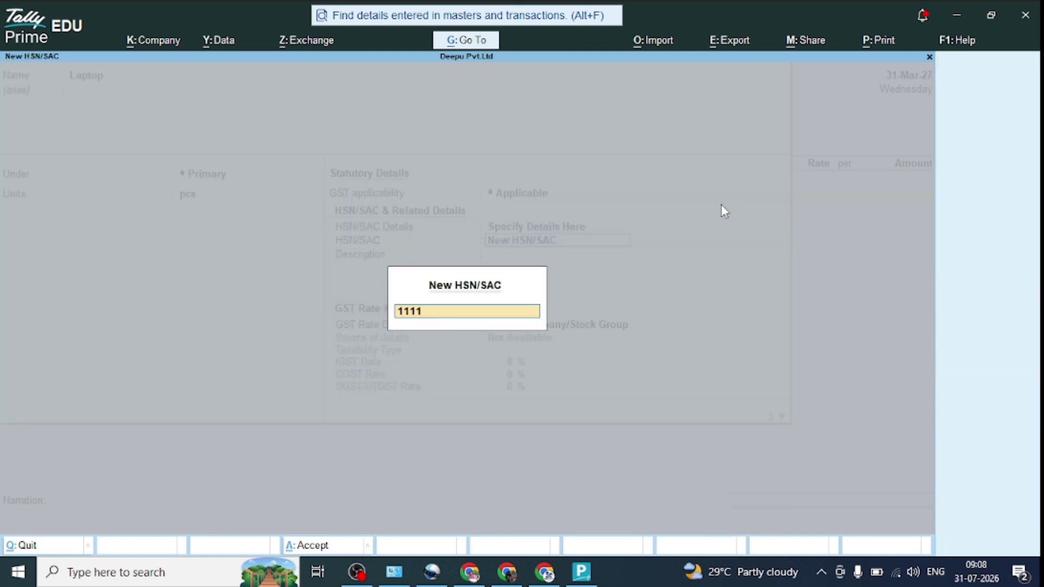
pyautogui.press('Return')
# Step: Set the Laptop item as Taxable with 10% IGST
pyautogui.press('Return')
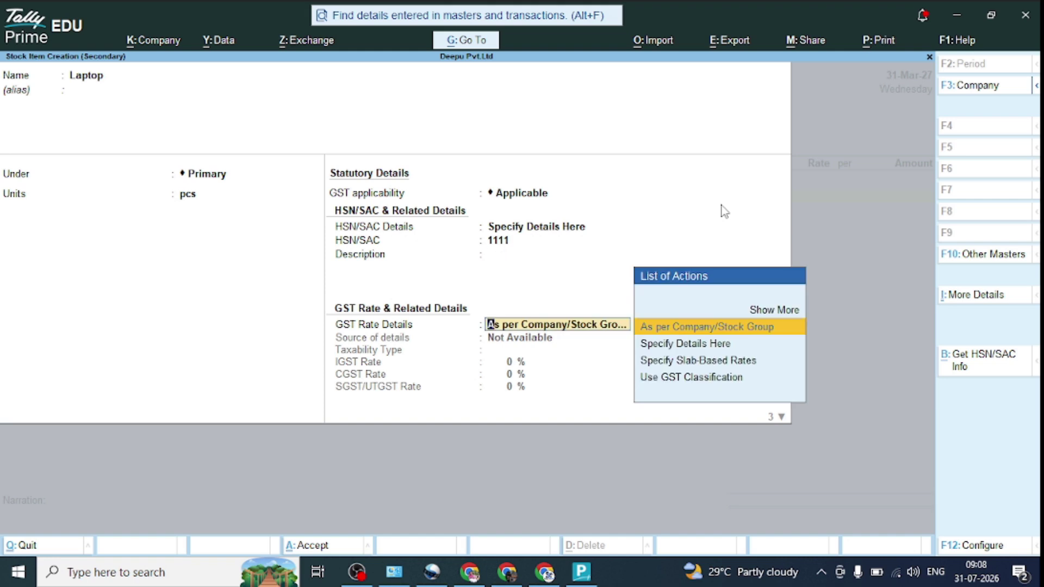
pyautogui.press('Down')
pyautogui.press('Return')
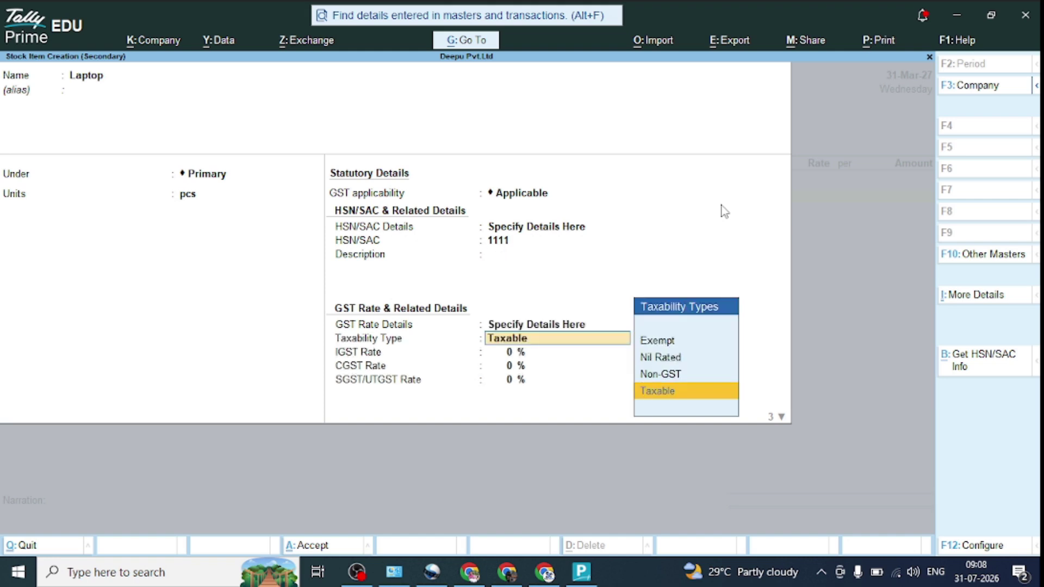
pyautogui.press('Return')
pyautogui.write('10')
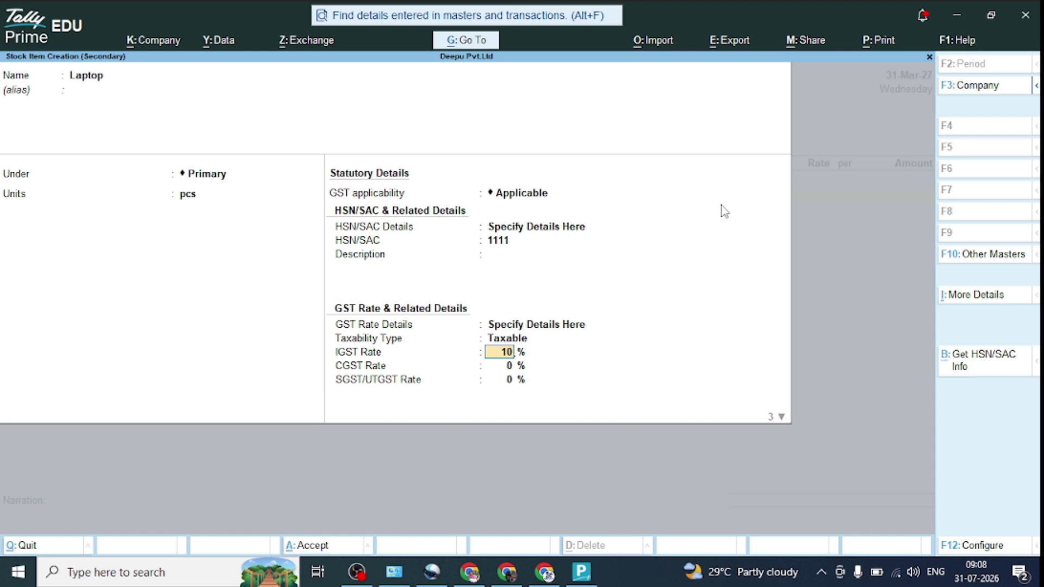
pyautogui.press('Return')
pyautogui.press('Return')
pyautogui.press('Return')
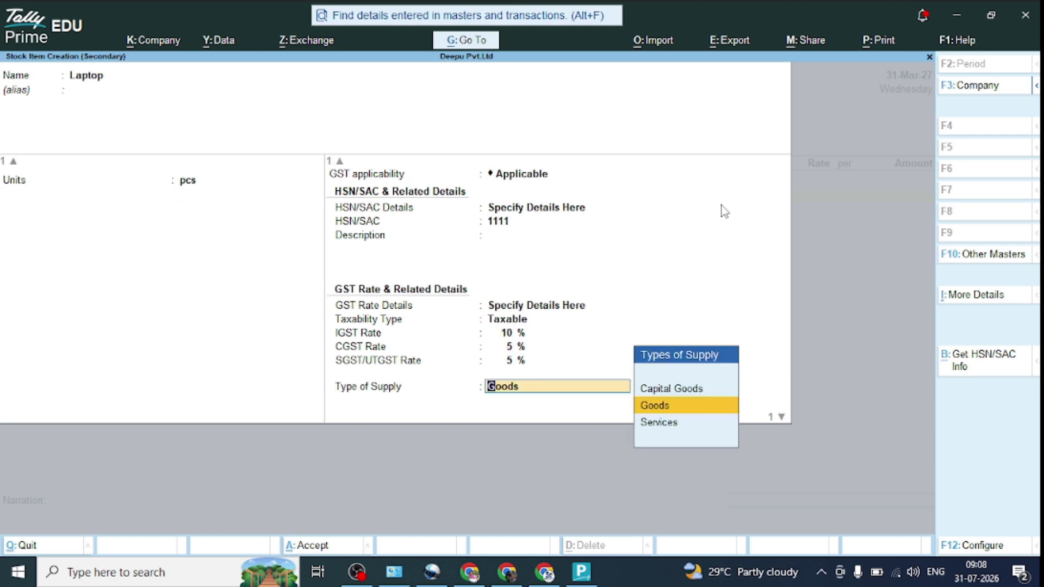
pyautogui.press('Return')
pyautogui.press('Return')
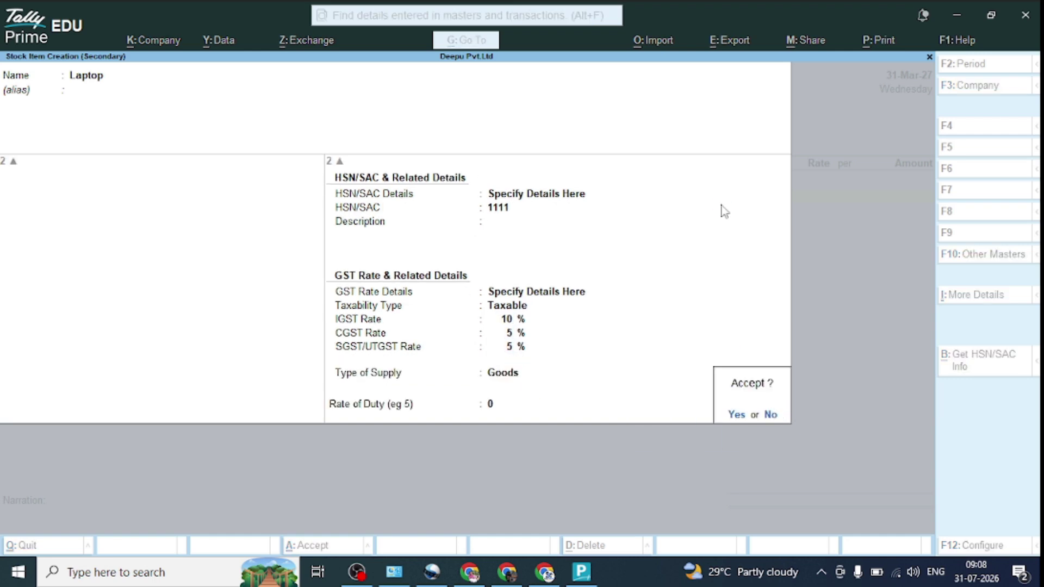
# Step: Save the Laptop item and enter a quantity of 12 pcs
pyautogui.press('Return')
pyautogui.write('12')
pyautogui.press('Return')
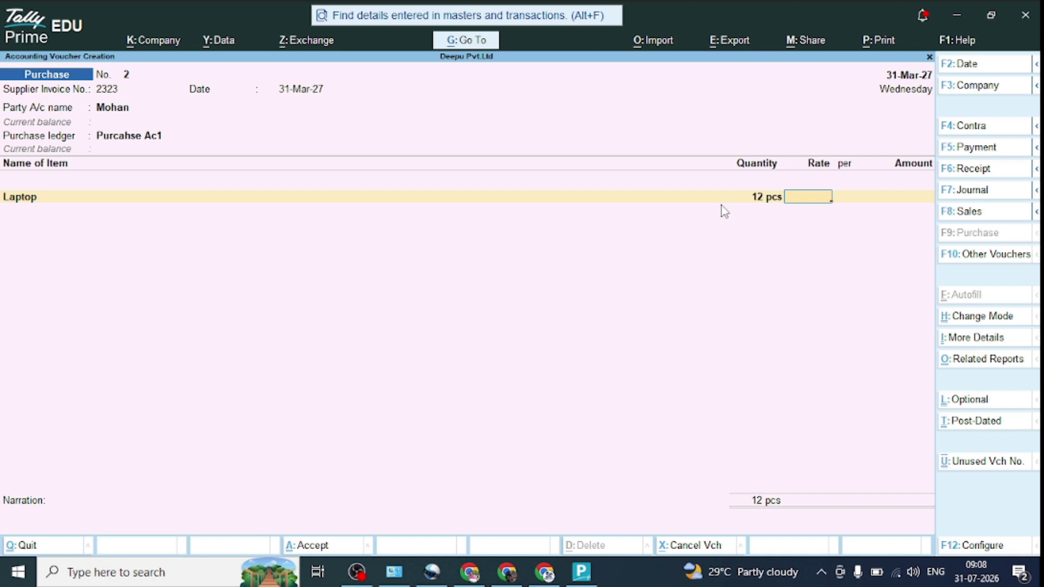
# Step: Enter the 20,000 rate and start ledger Igst under Duties & Taxes
pyautogui.write('20,000')
pyautogui.press('Return')
pyautogui.press('Return')
pyautogui.press('Return')
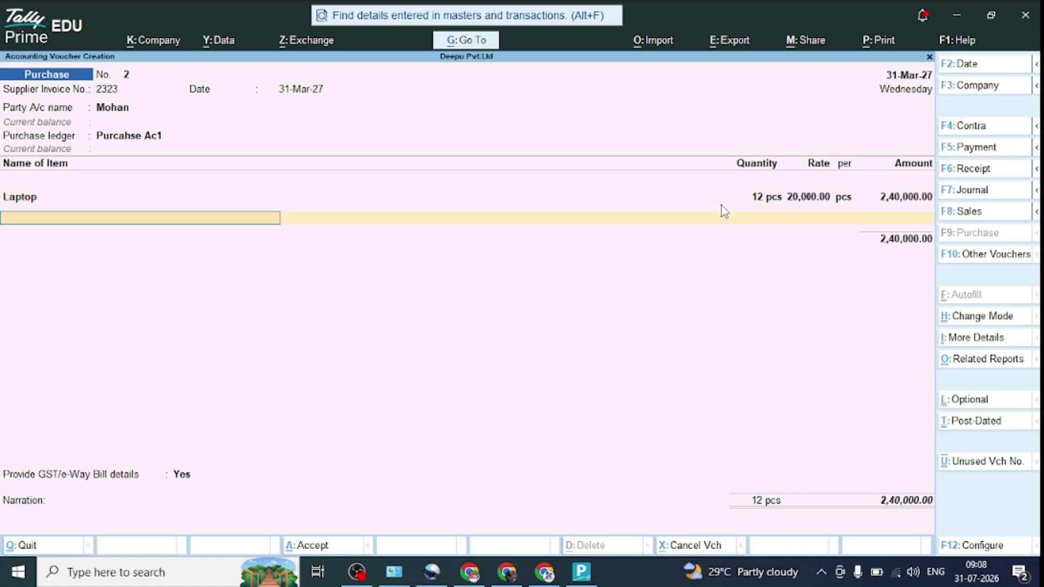
pyautogui.hotkey('alt', 'c')
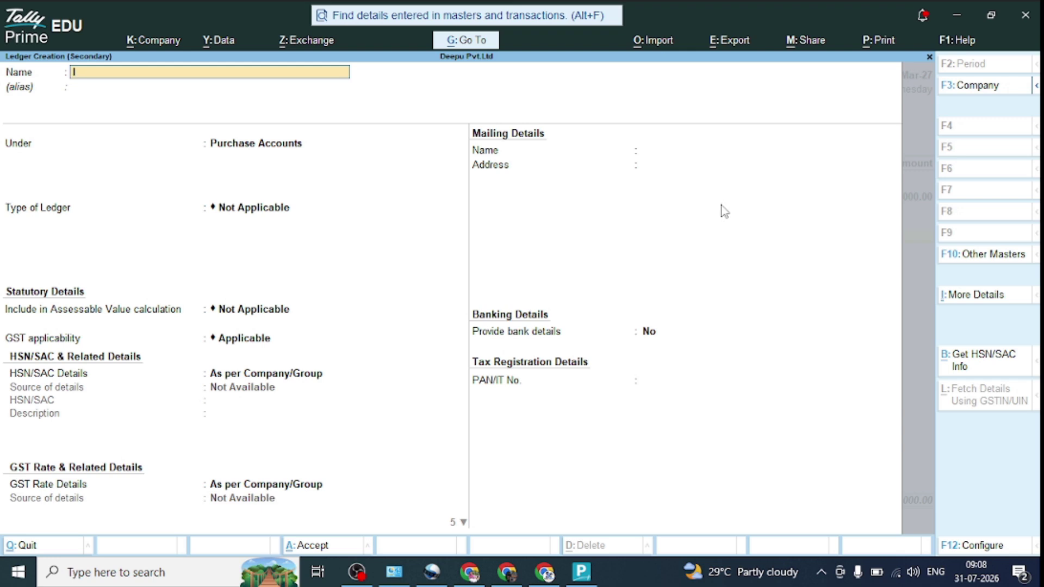
pyautogui.write('Igst')
pyautogui.press('Return')
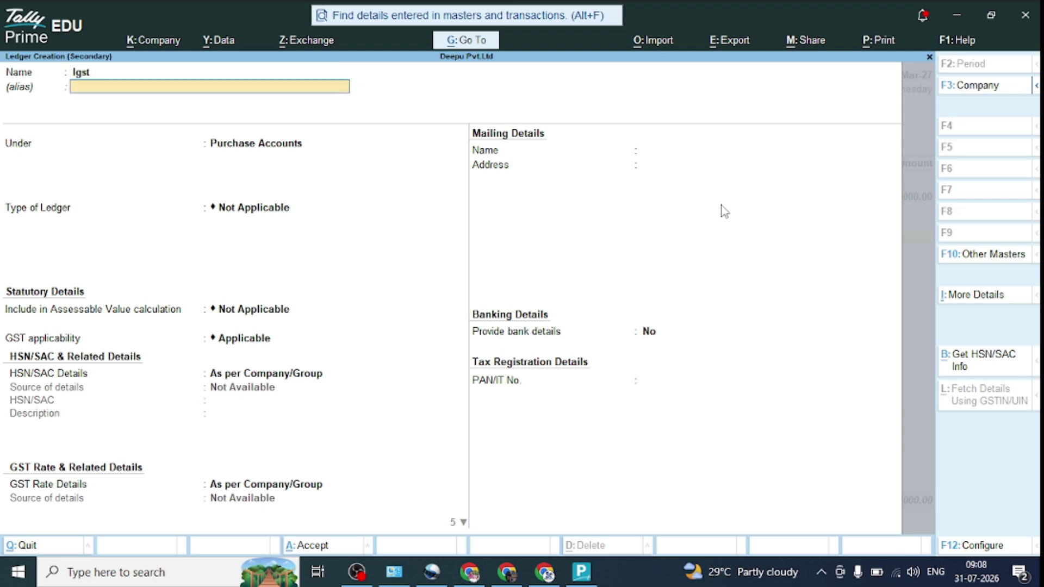
pyautogui.press('Return')
pyautogui.write('Du')
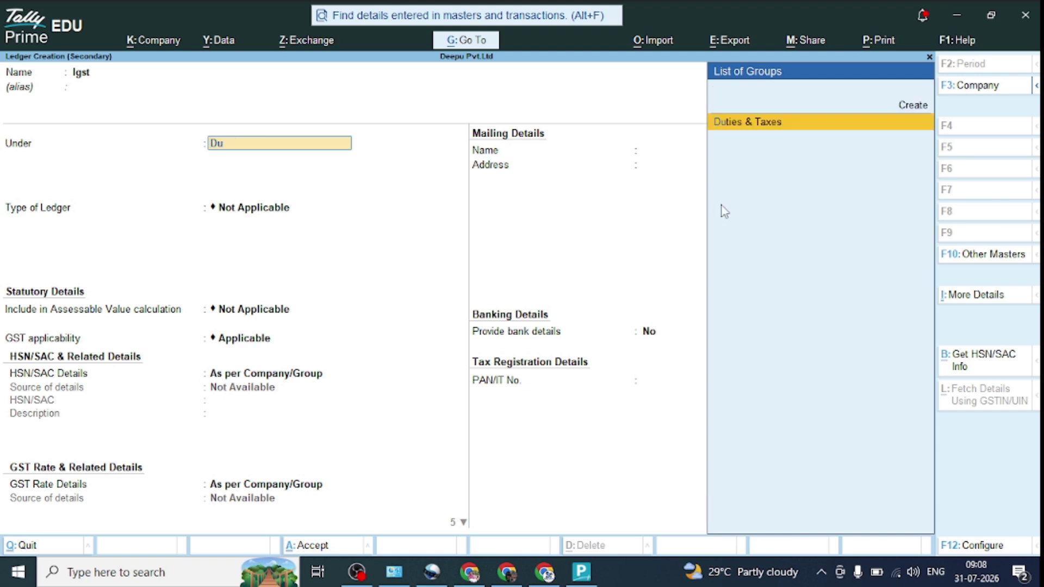
pyautogui.press('Return')
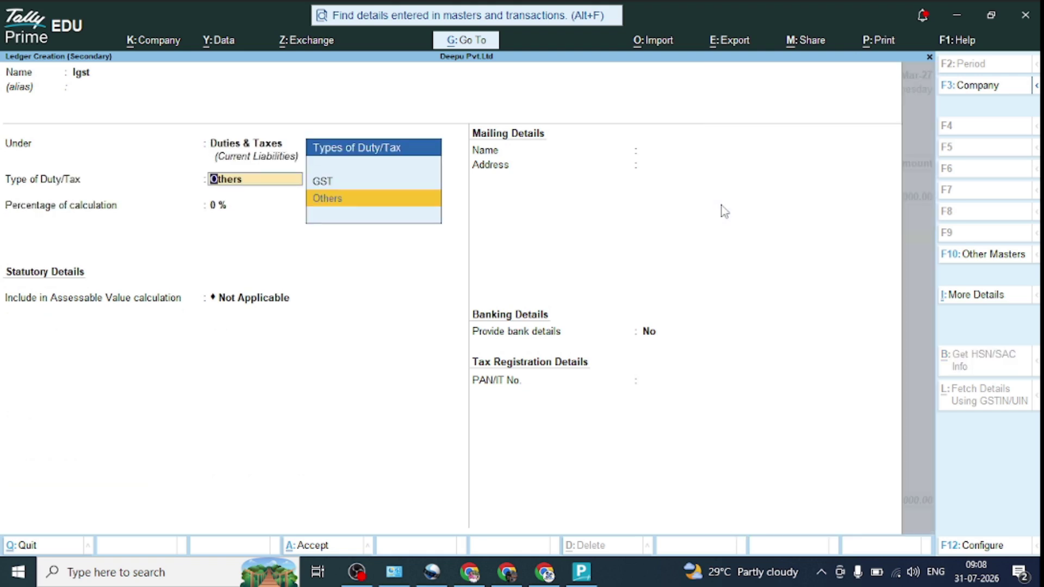
# Step: Set the Igst ledger's duty type to GST and tax type to IGST
pyautogui.press('Up')
pyautogui.press('Return')
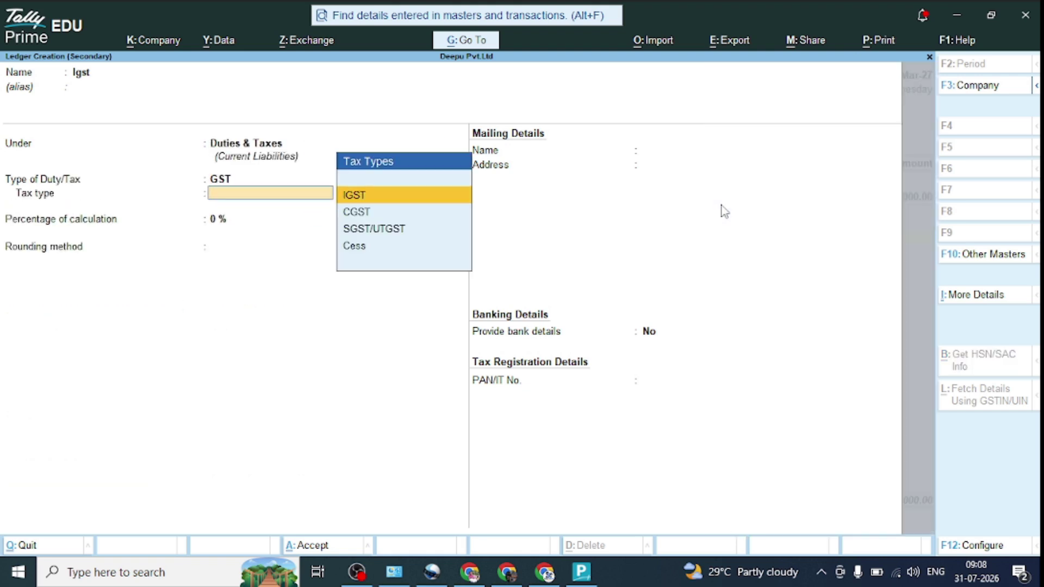
pyautogui.press('Return')
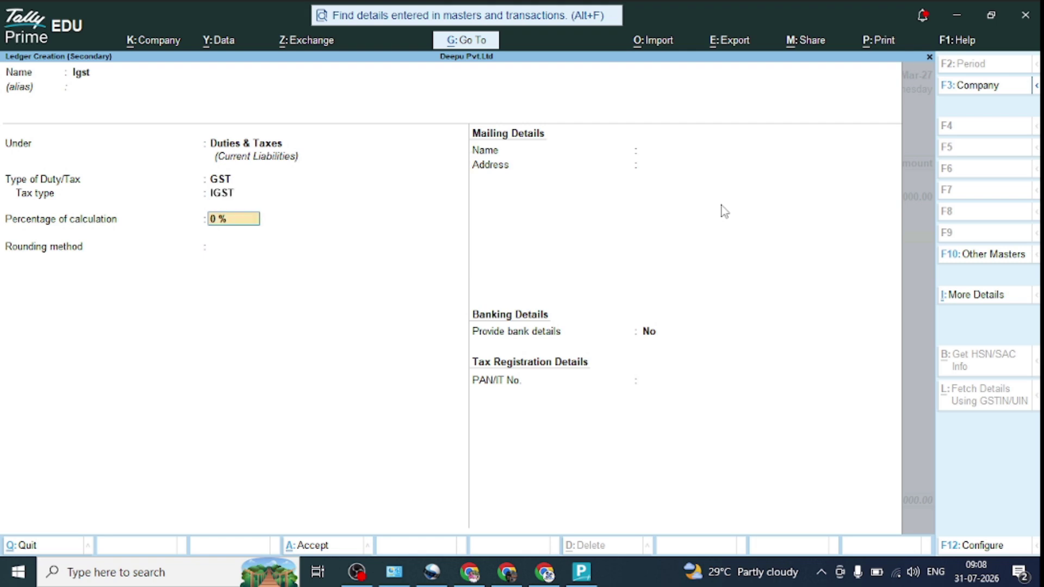
pyautogui.press('Return')
pyautogui.press('Return')
pyautogui.press('Return')
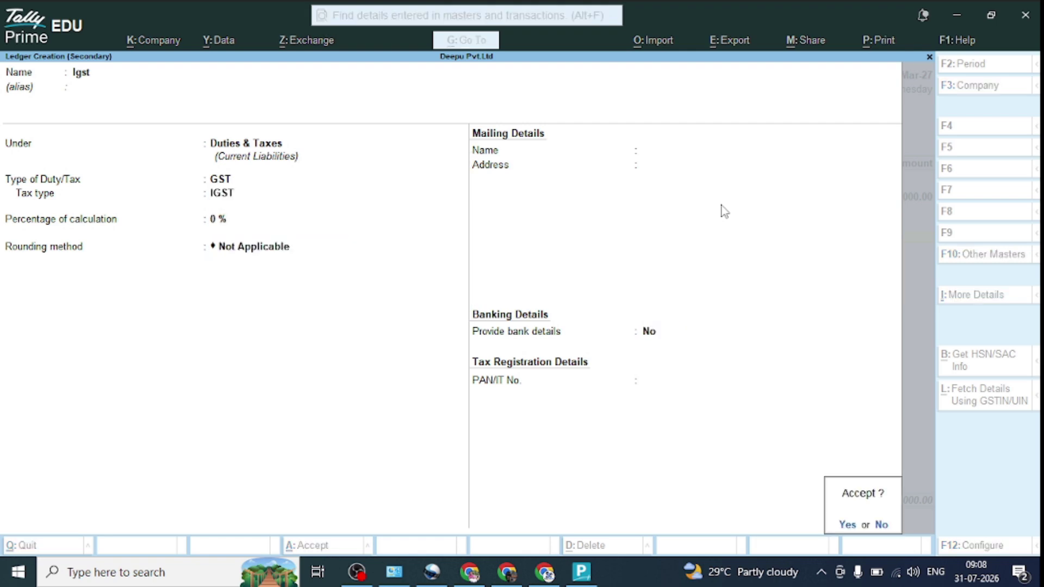
pyautogui.press('Return')
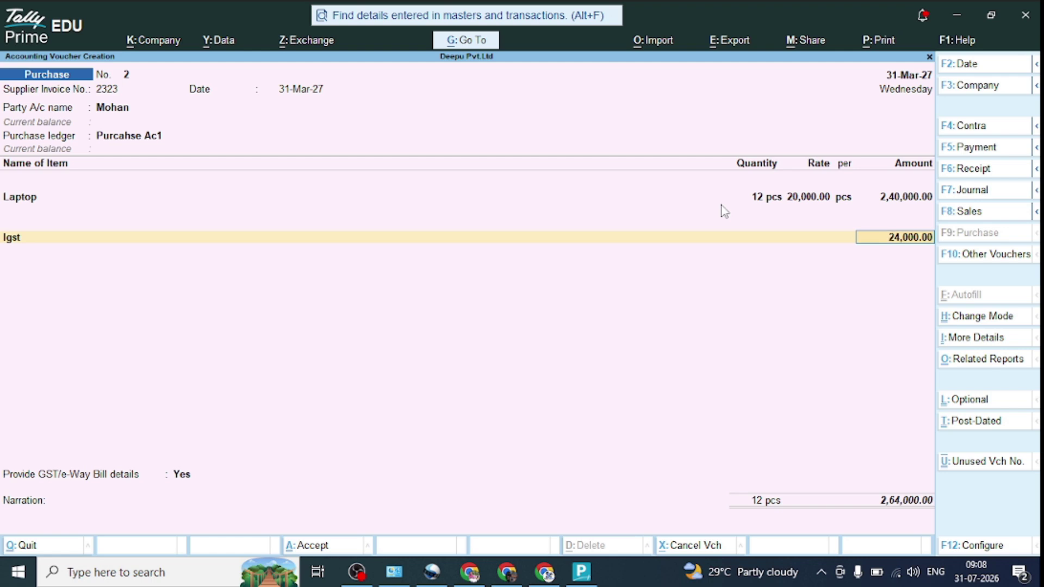
# Step: Accept Igst 24,000, provide GST/e-Way Bill details, and confirm New Ref 2323 for 2,64,000
pyautogui.press('Return')
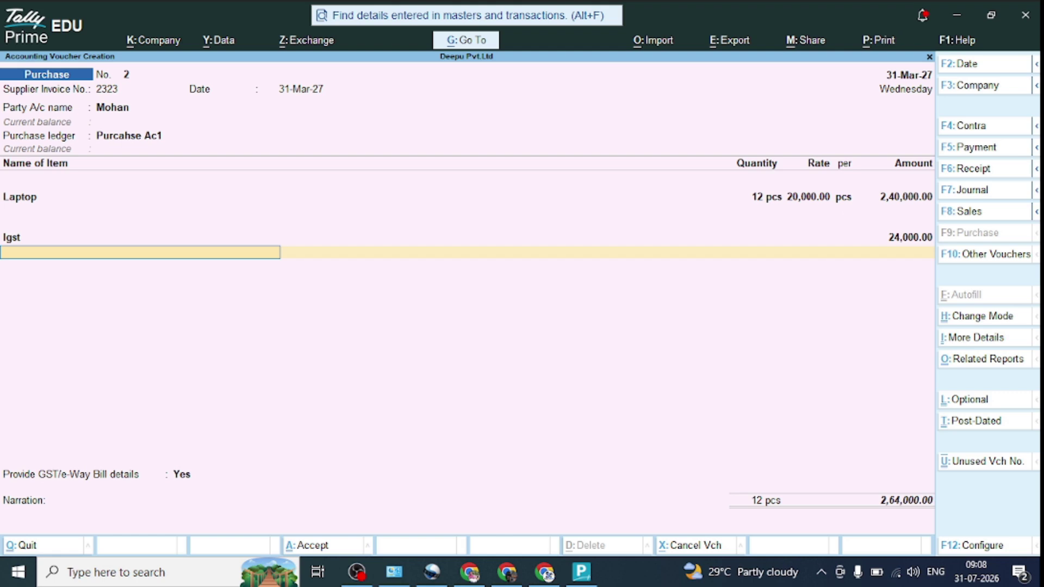
pyautogui.press('Return')
pyautogui.press('Return')
pyautogui.press('Return')
pyautogui.press('Return')
pyautogui.press('Return')
pyautogui.press('Return')
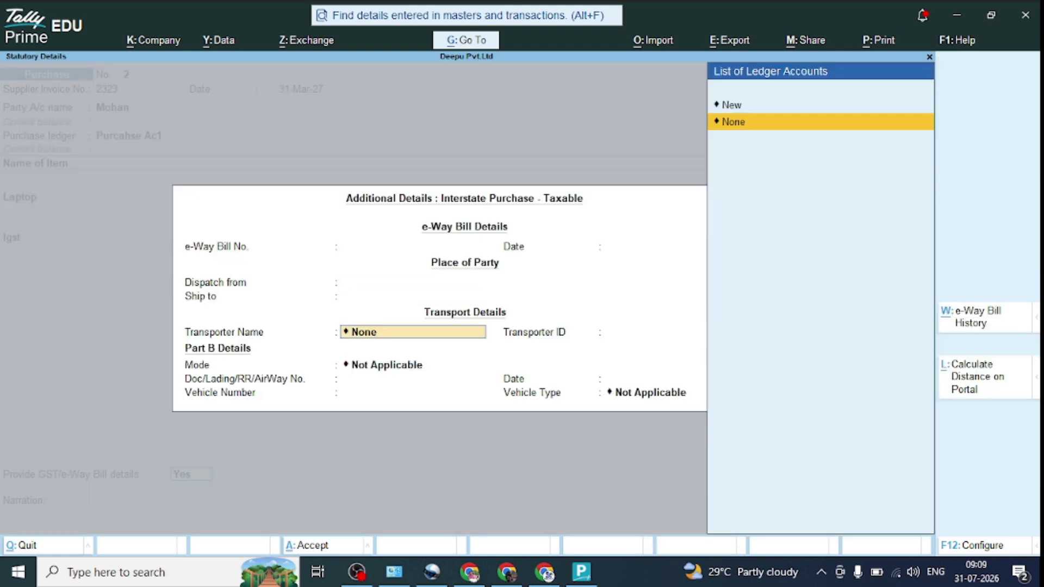
pyautogui.press('Return')
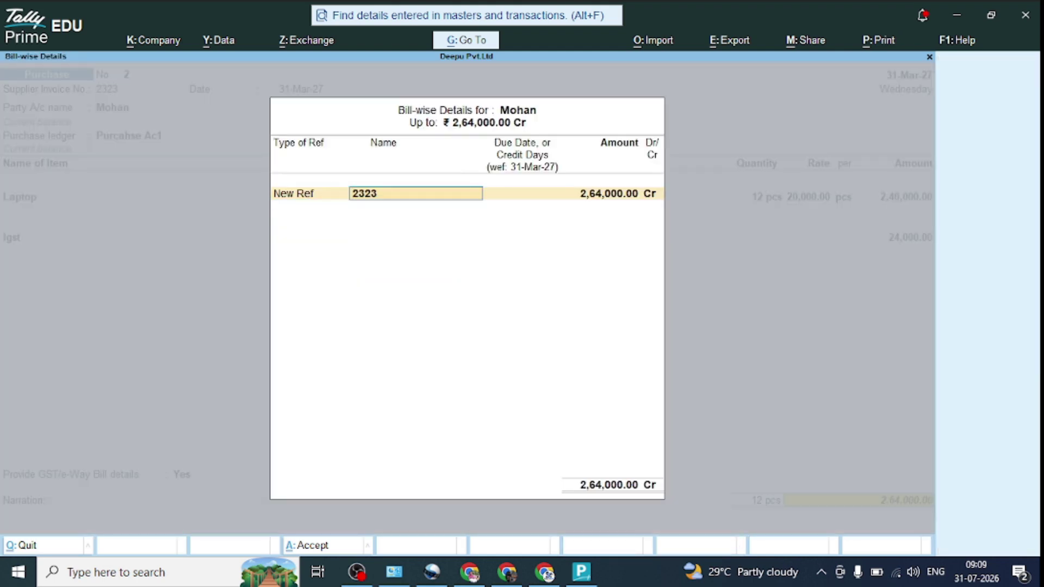
pyautogui.press('Return')
pyautogui.press('Return')
pyautogui.press('Return')
pyautogui.press('Return')
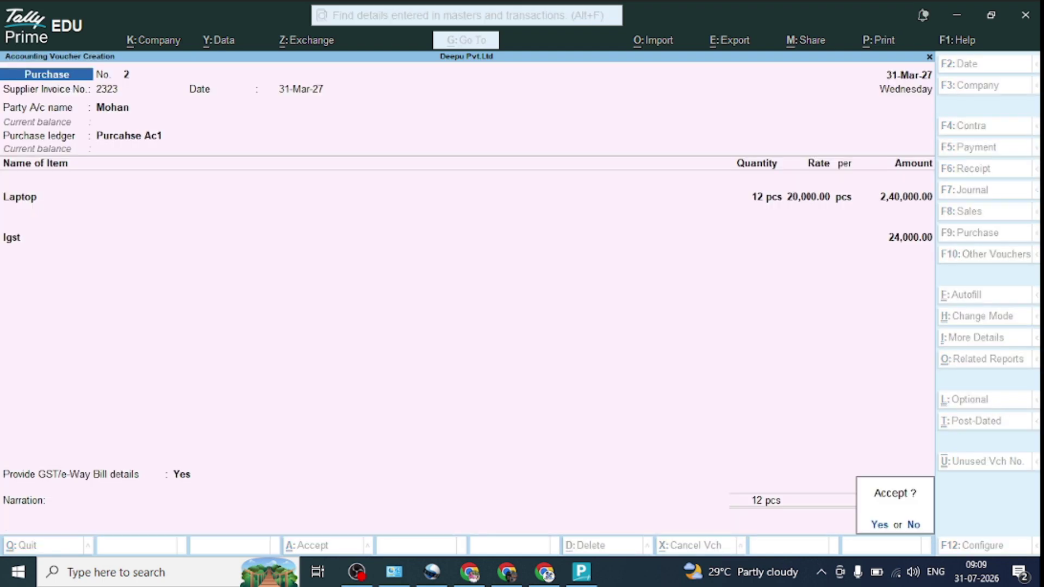
pyautogui.press('Return')
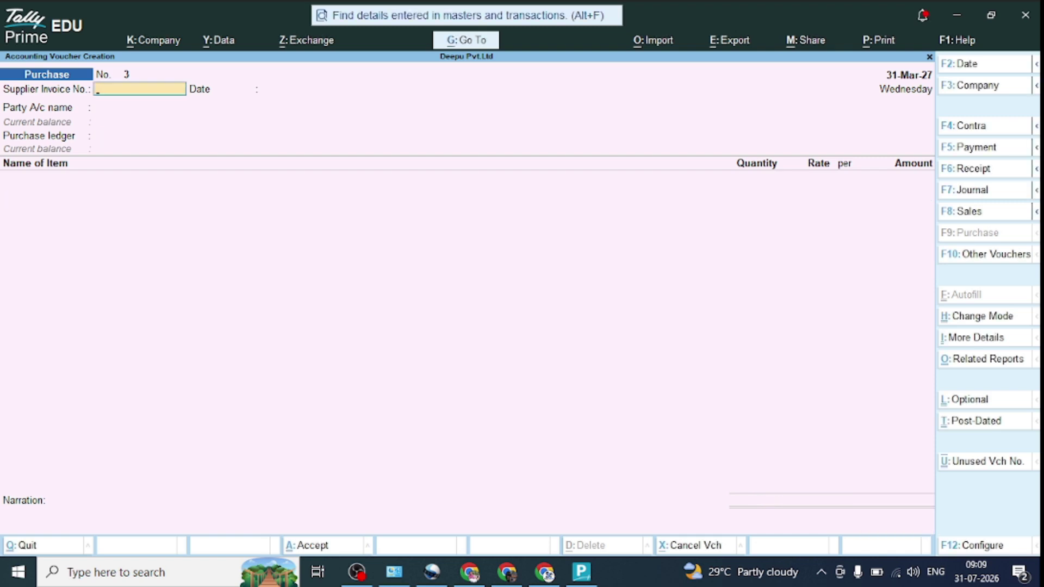